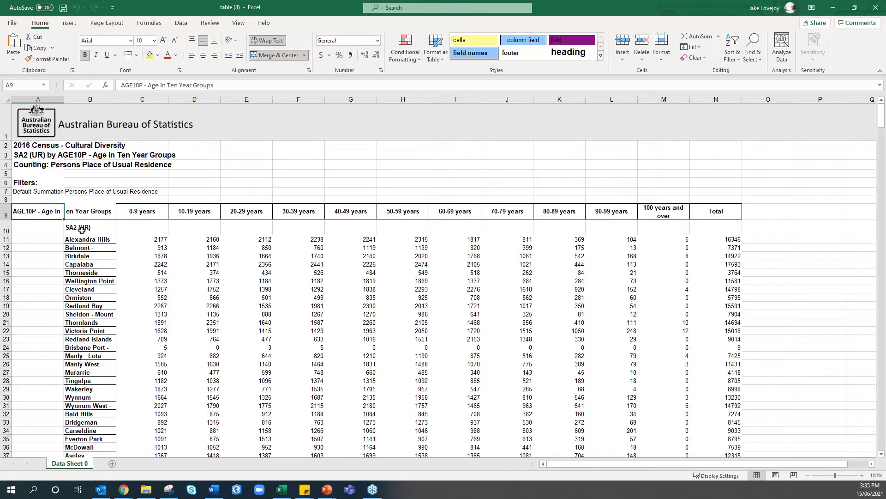
Delete rows 1–8 holding the title and filter text so the age headings move to row 1
scroll(81, 230, down, 15)
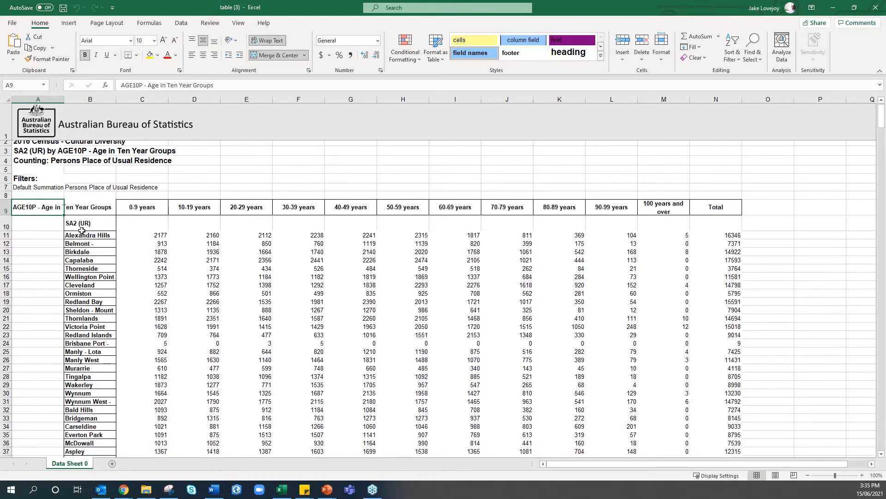
scroll(81, 229, up, 15)
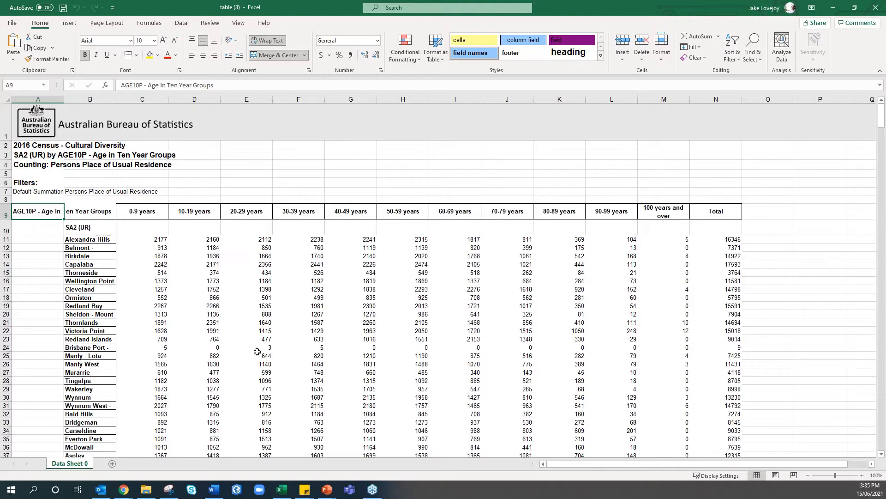
click(881, 116)
drag(883, 210, 881, 446)
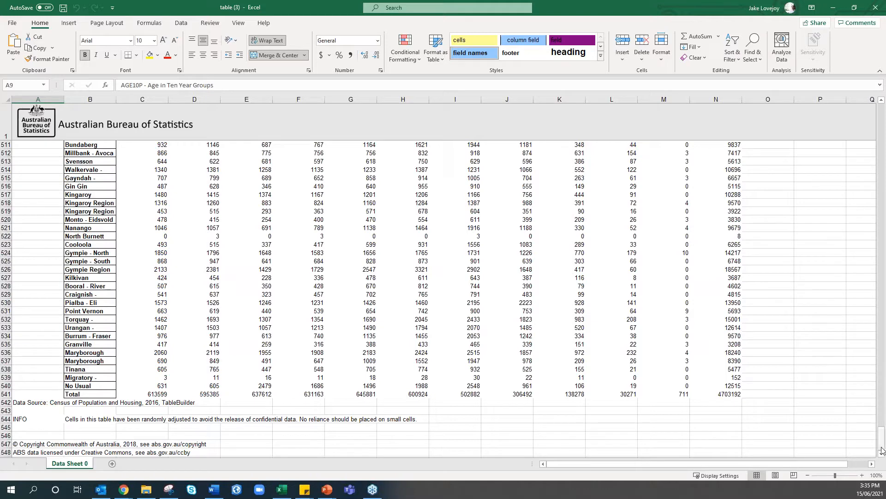
drag(882, 446, 885, 379)
drag(885, 167, 882, 111)
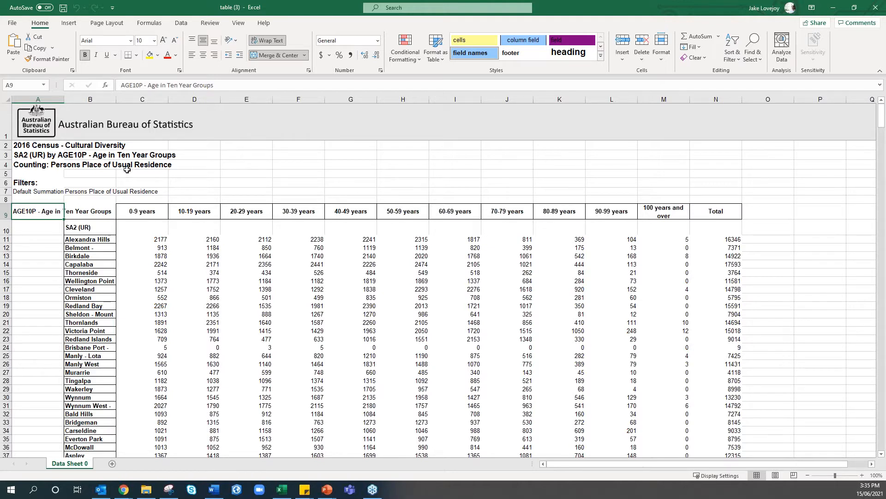
click(6, 199)
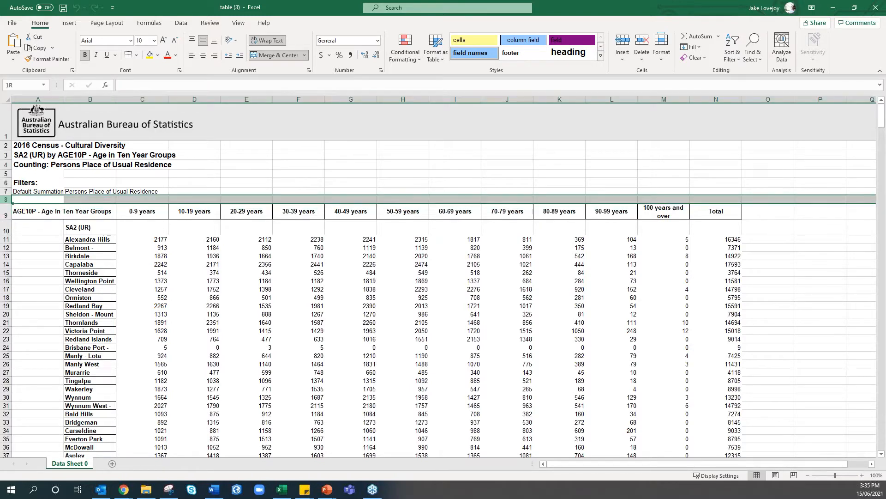
drag(6, 199, 13, 117)
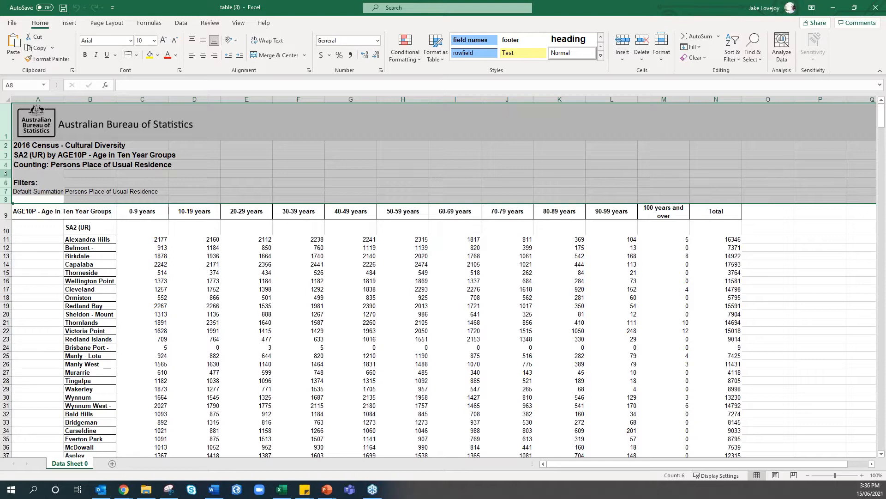
right_click(7, 173)
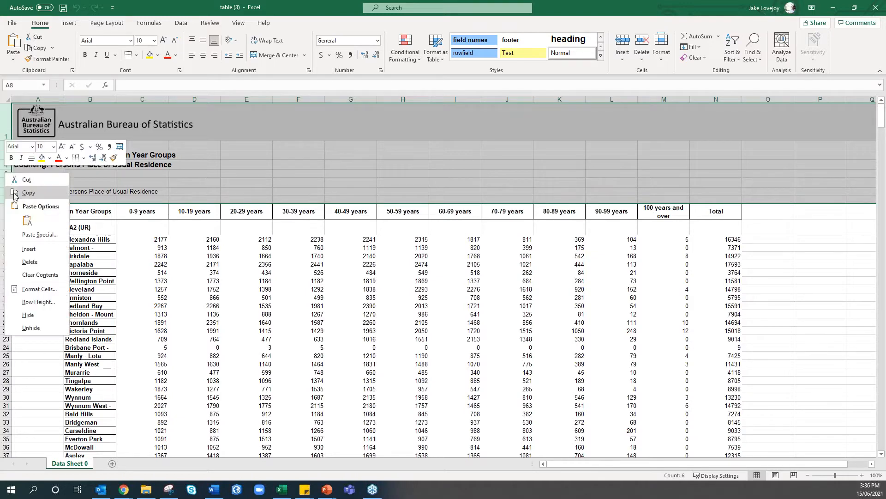
click(29, 262)
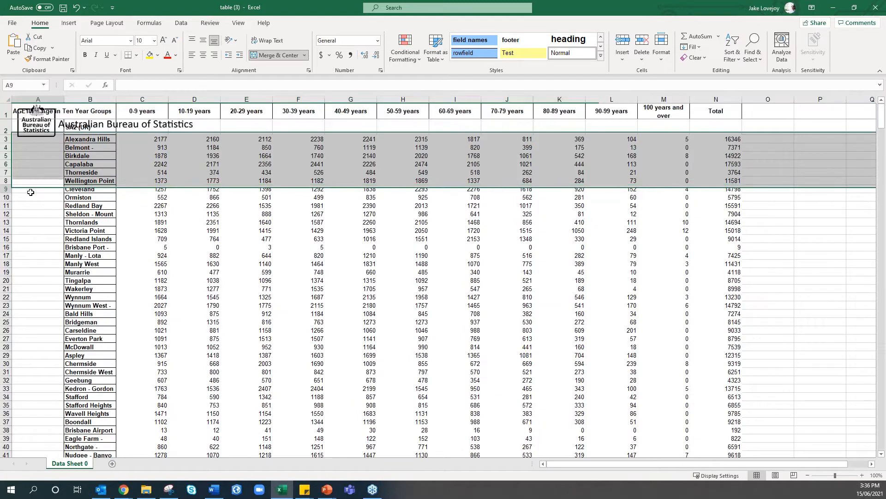
click(43, 125)
Delete the leftover ABS logo and clear the AGE10P heading text
drag(30, 133, 32, 147)
key(Delete)
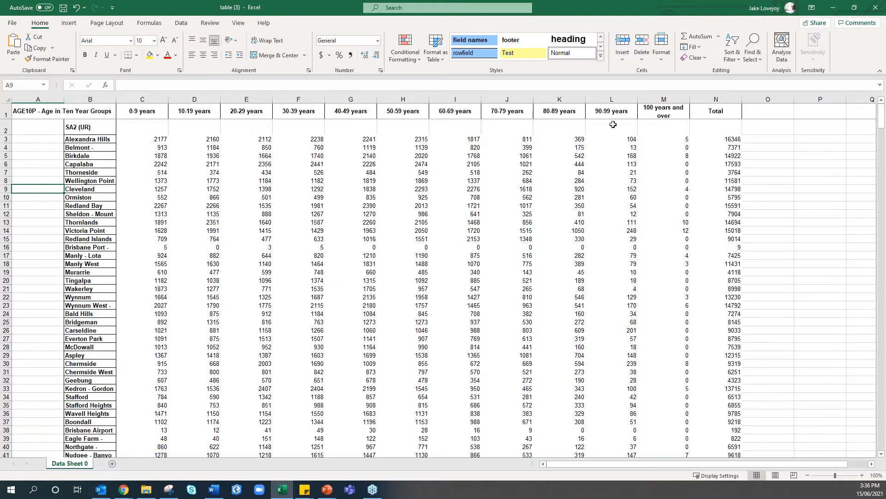
click(63, 111)
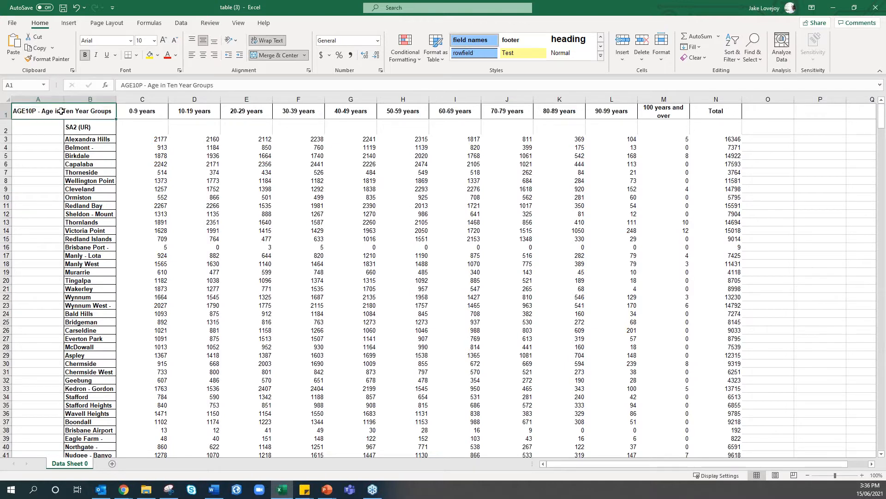
key(Delete)
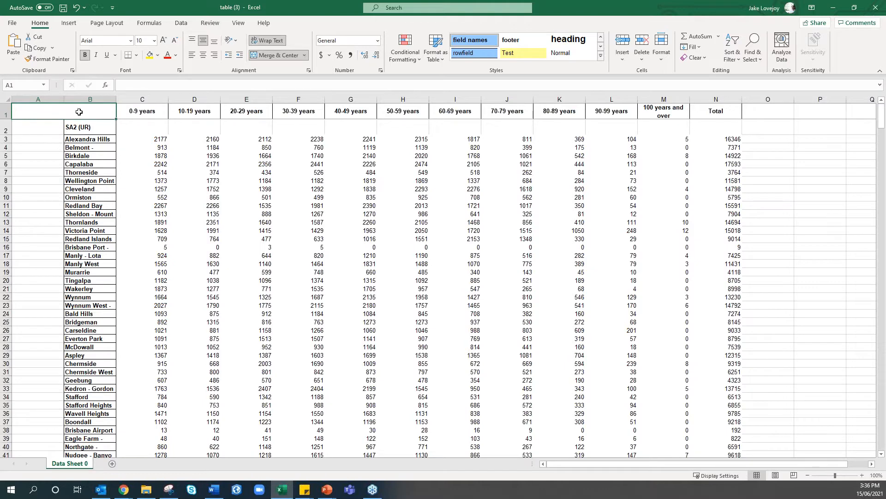
Delete the empty column A and label cell A1 'SA2'
click(43, 97)
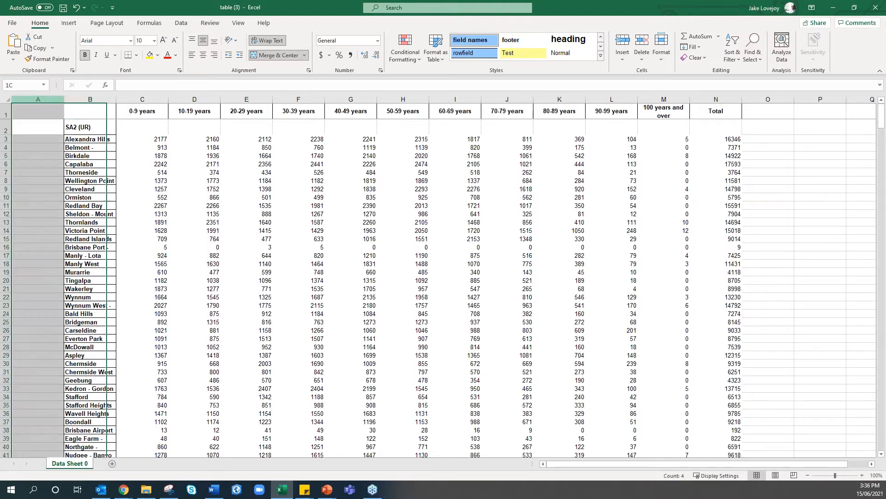
right_click(46, 100)
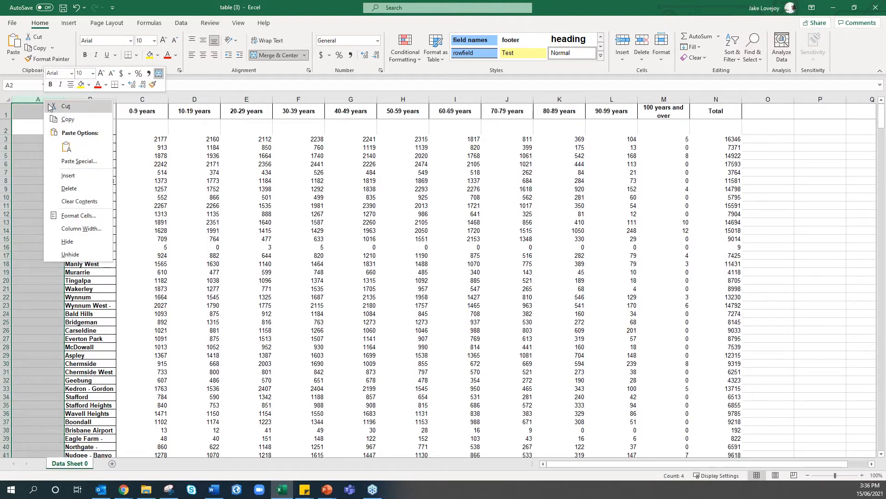
click(78, 185)
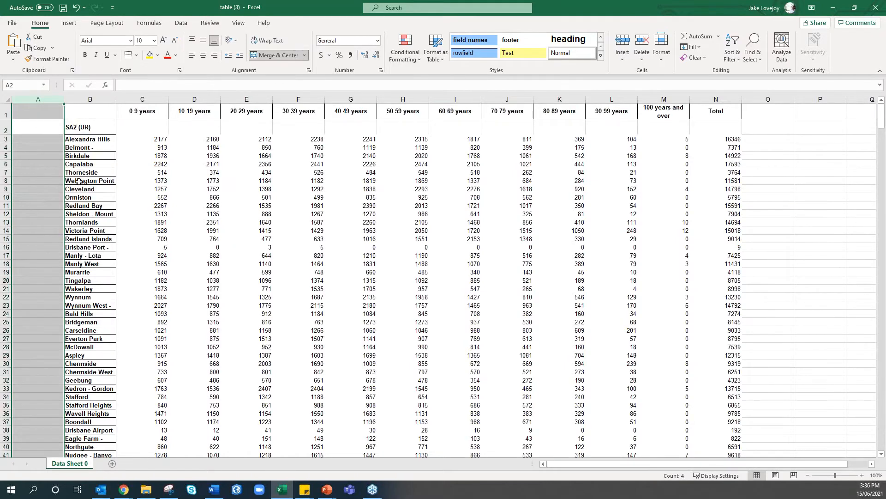
click(32, 113)
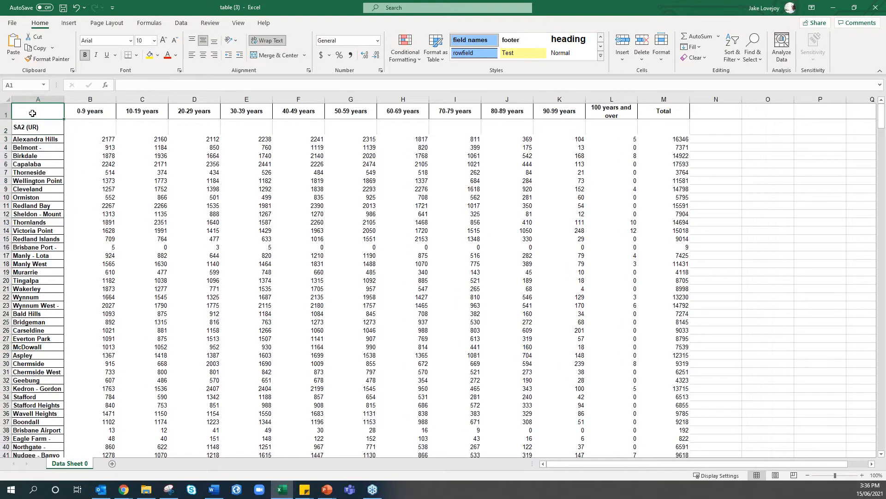
text(SA2)
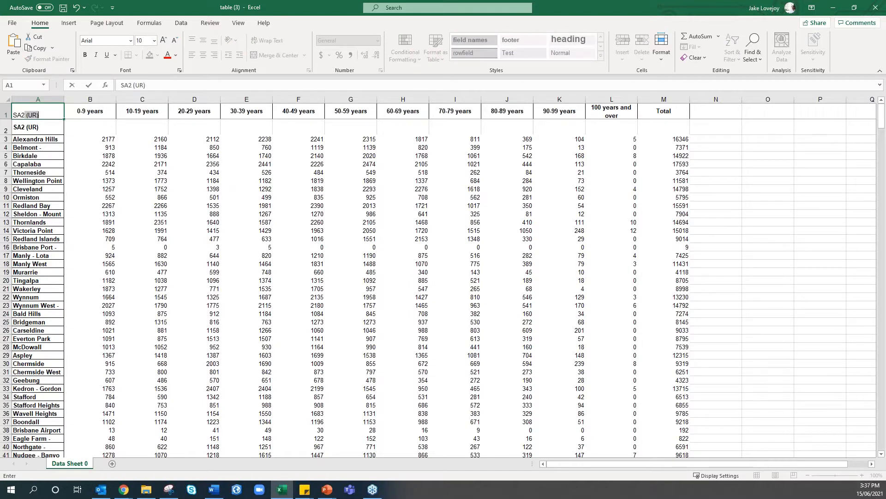
key(BackSpace)
key(BackSpace)
Delete the blank SA2 (UR) row beneath the headings
click(6, 130)
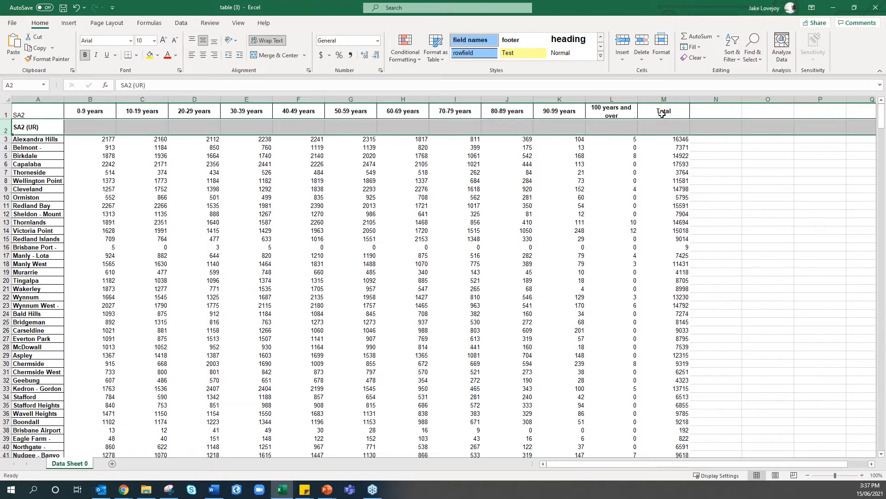
right_click(7, 130)
click(33, 218)
click(126, 211)
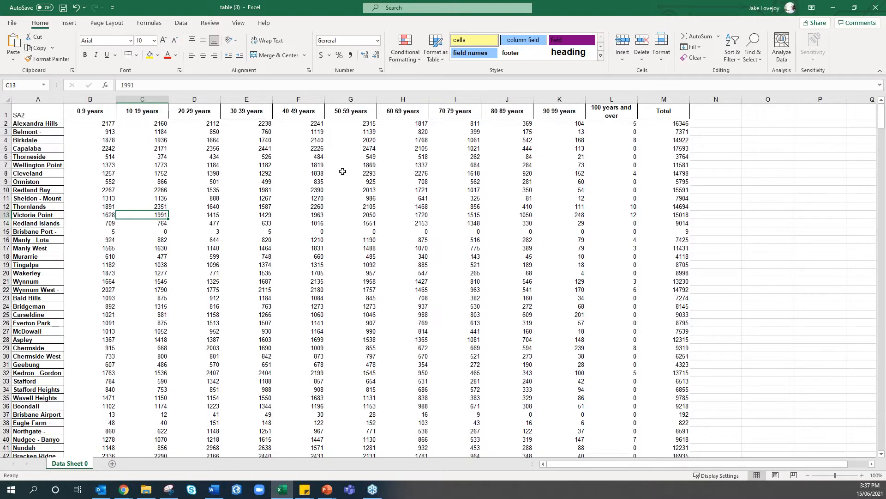
Clear the footnote in row 535 so the table ends at the Total row 532
drag(881, 116, 881, 455)
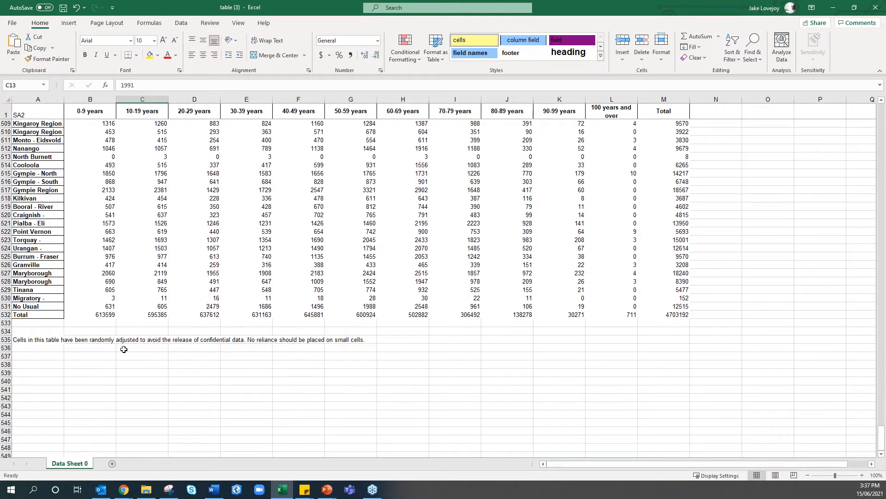
click(24, 340)
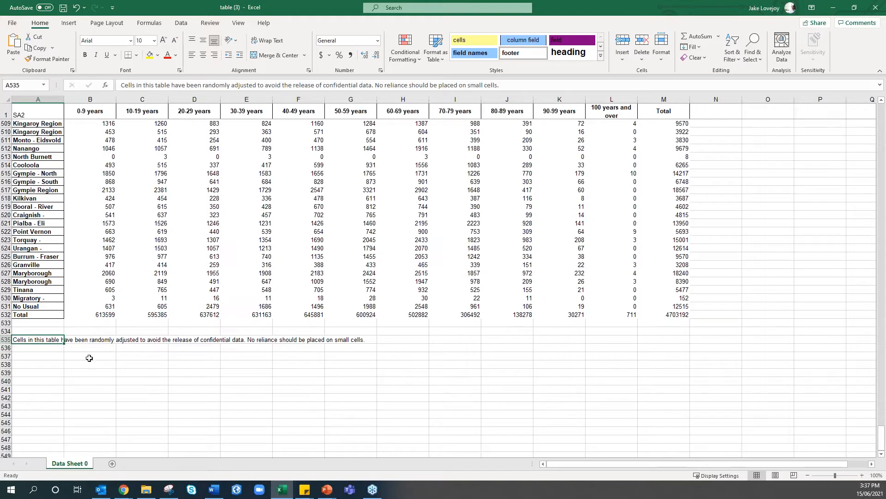
click(313, 352)
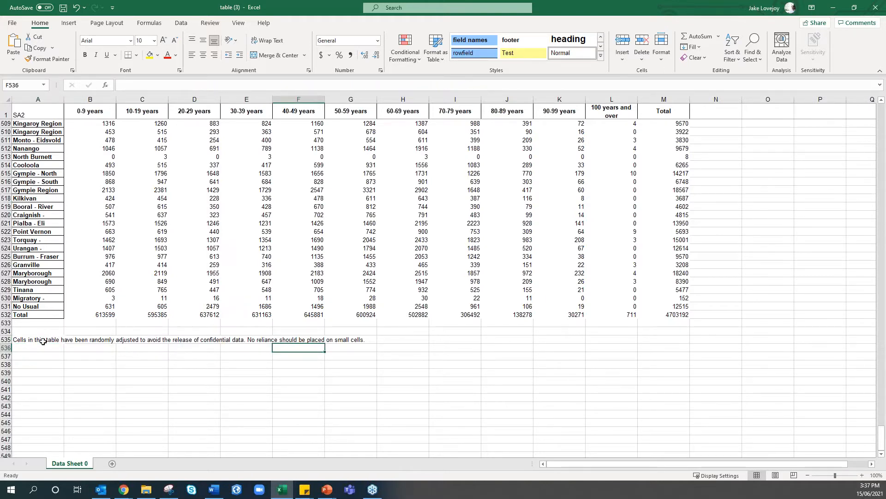
click(7, 340)
right_click(7, 339)
key(Escape)
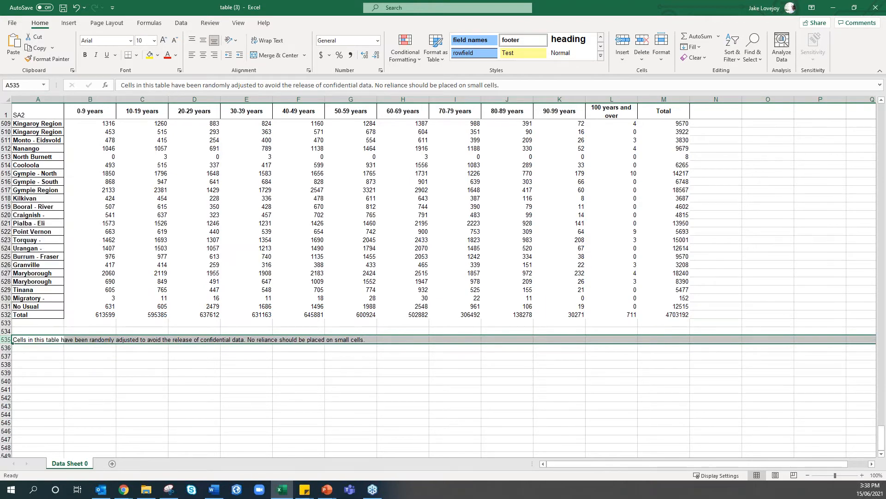
key(Delete)
drag(882, 441, 882, 441)
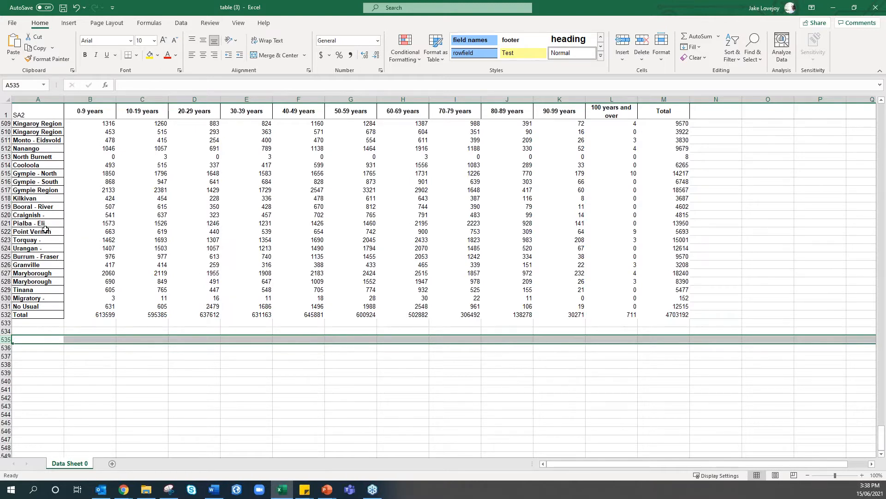
scroll(45, 228, up, 1)
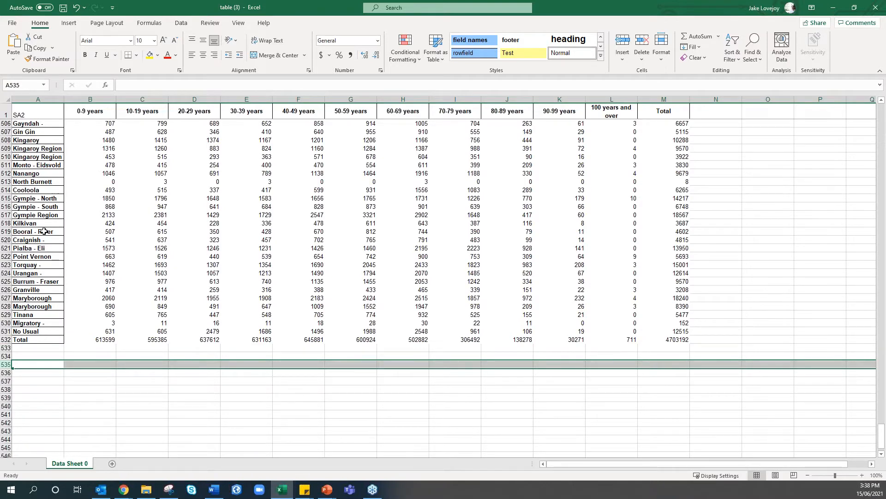
scroll(44, 231, up, 4)
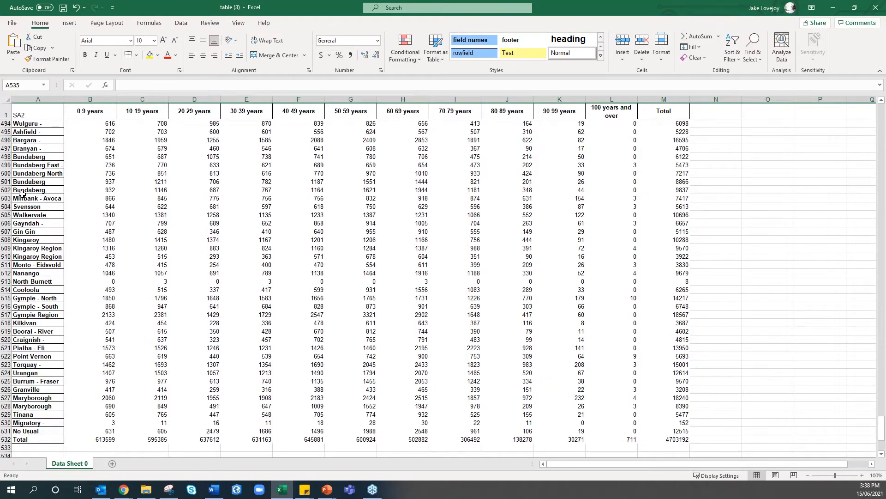
scroll(22, 193, down, 3)
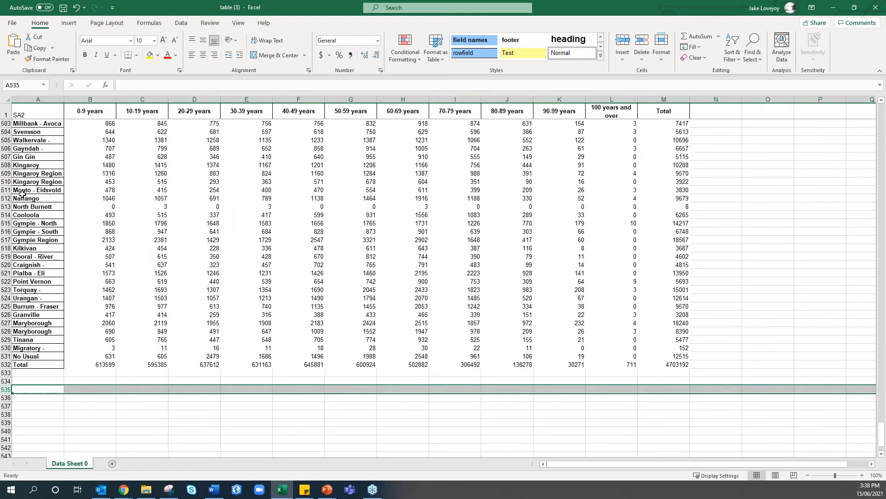
Clear rows 530–532 (Migratory, No Usual, Total) so the table ends at Tinana in row 529
click(6, 365)
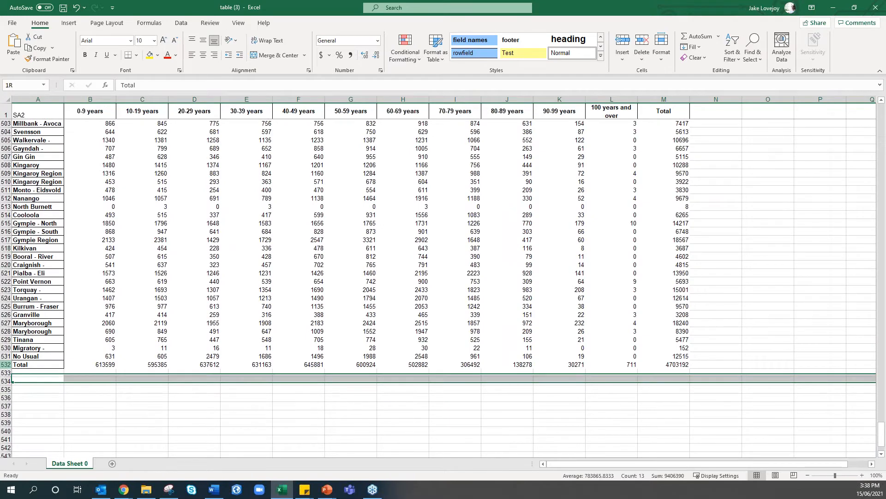
drag(6, 381, 6, 347)
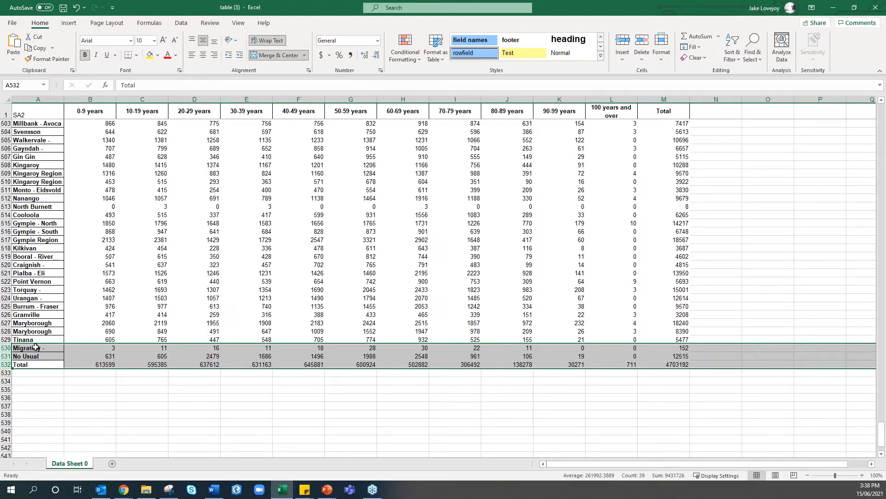
right_click(7, 348)
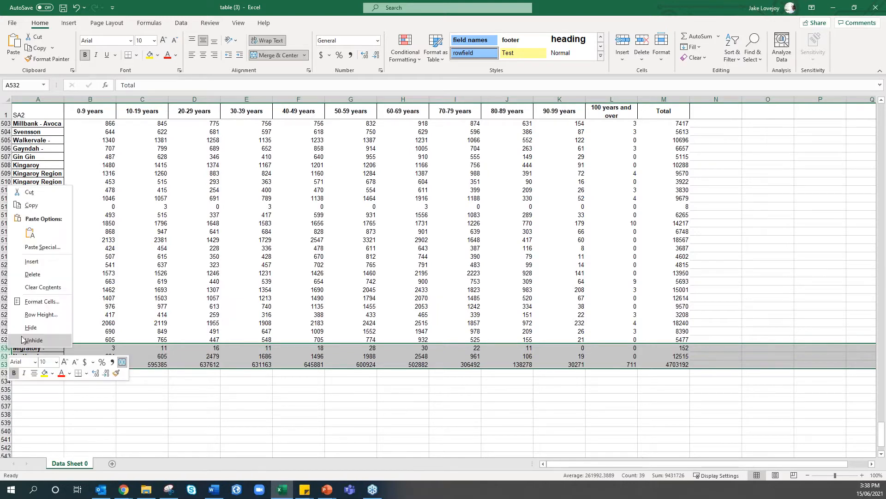
click(45, 275)
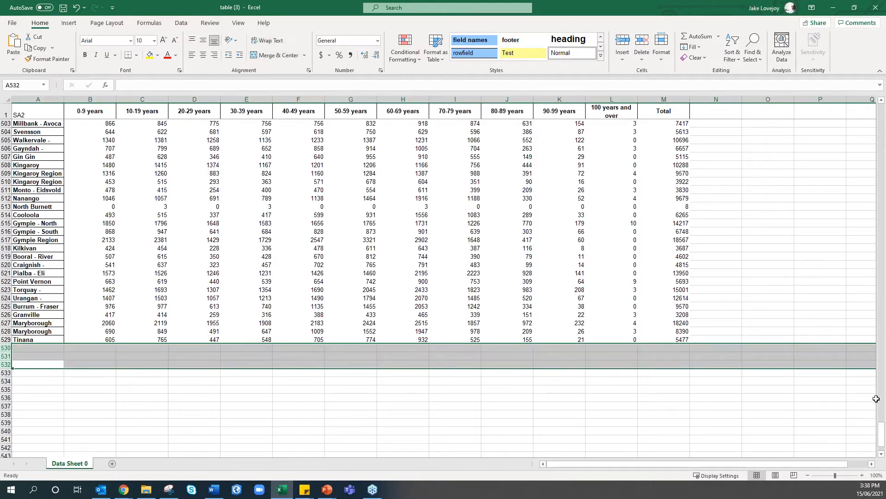
drag(882, 428, 881, 105)
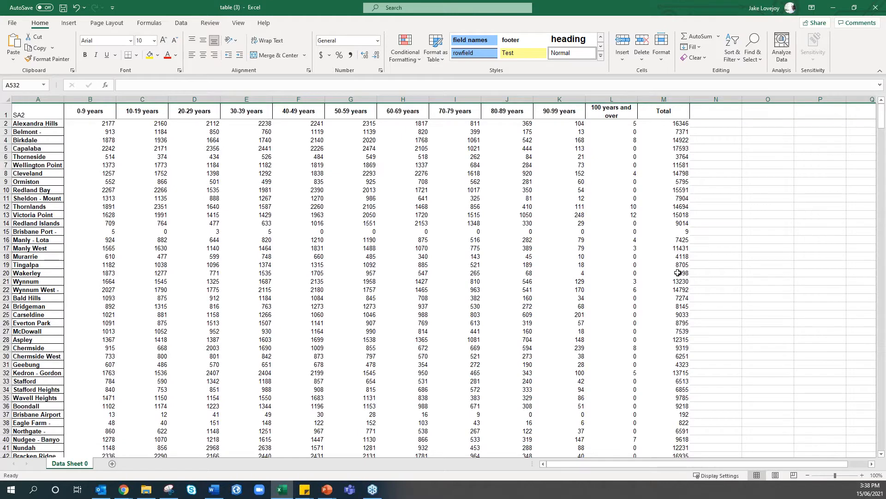
Rename the first headings to 0-9_years, 10-19_years, 20-29_years and 30-39_years
click(673, 125)
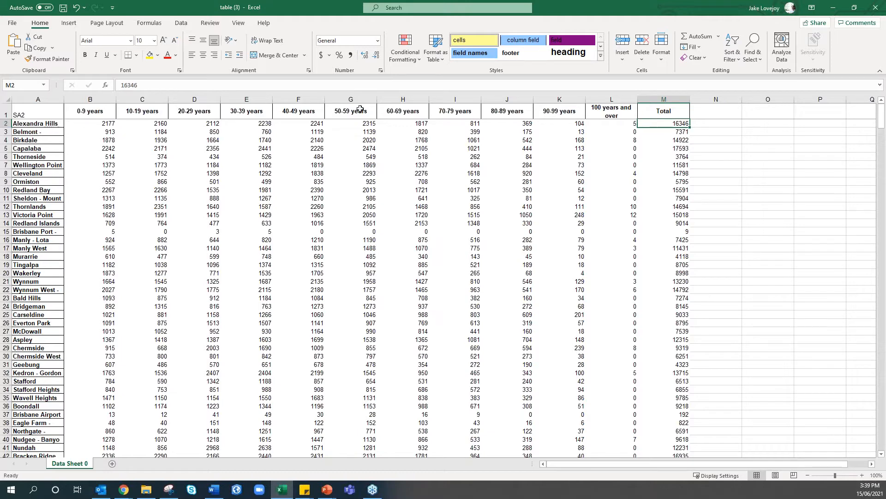
click(72, 111)
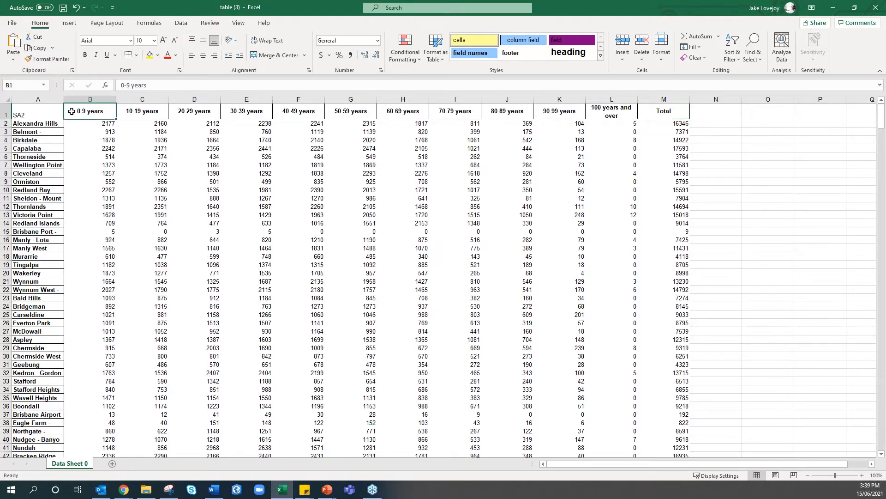
click(131, 86)
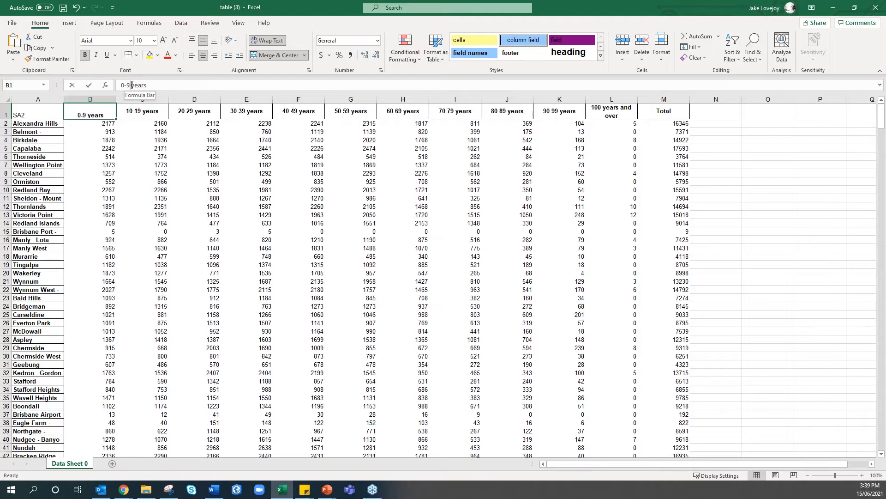
click(131, 86)
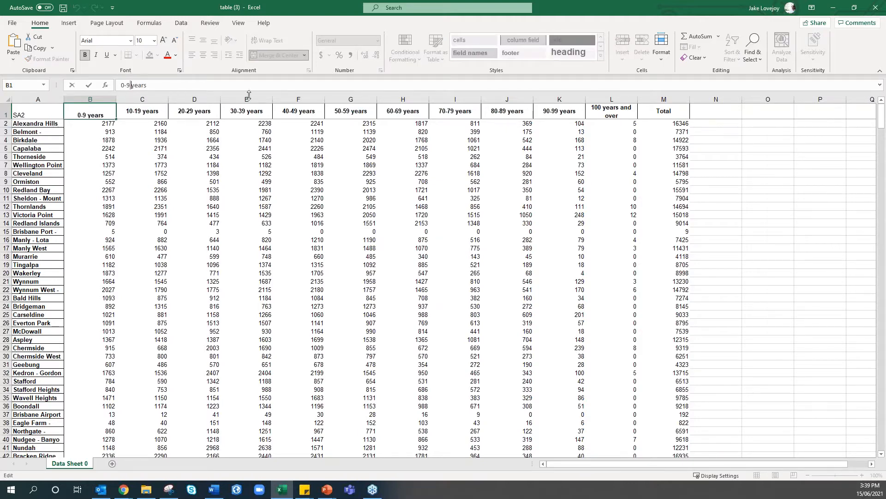
key(Delete)
click(159, 115)
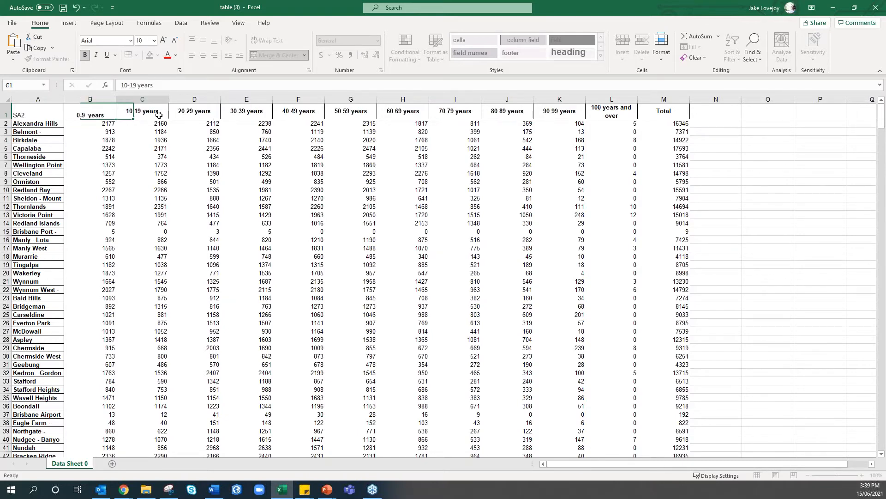
click(136, 85)
text(_)
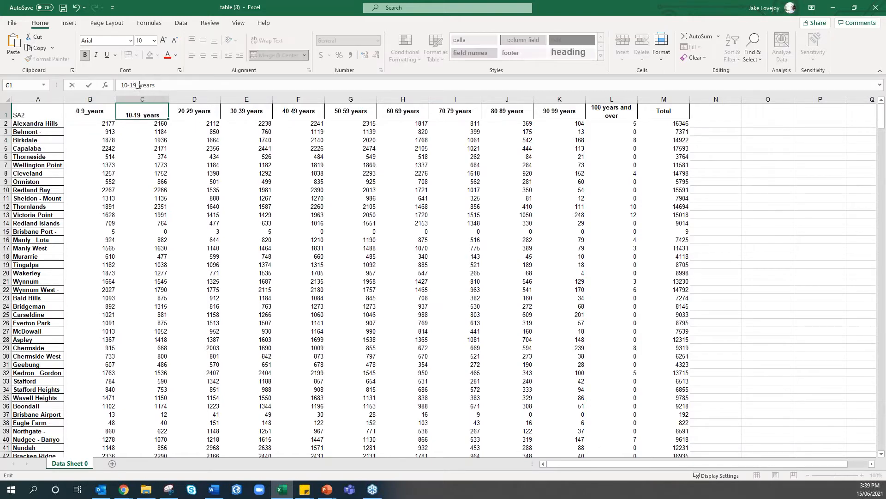
click(189, 111)
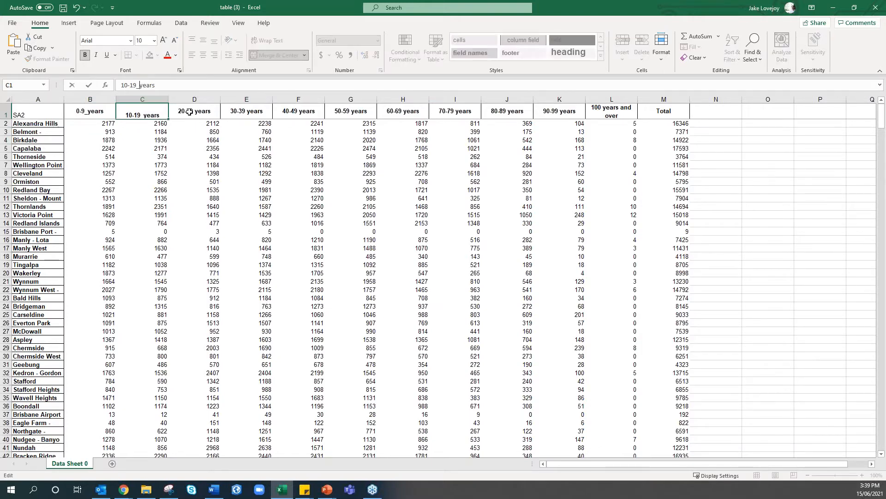
click(136, 85)
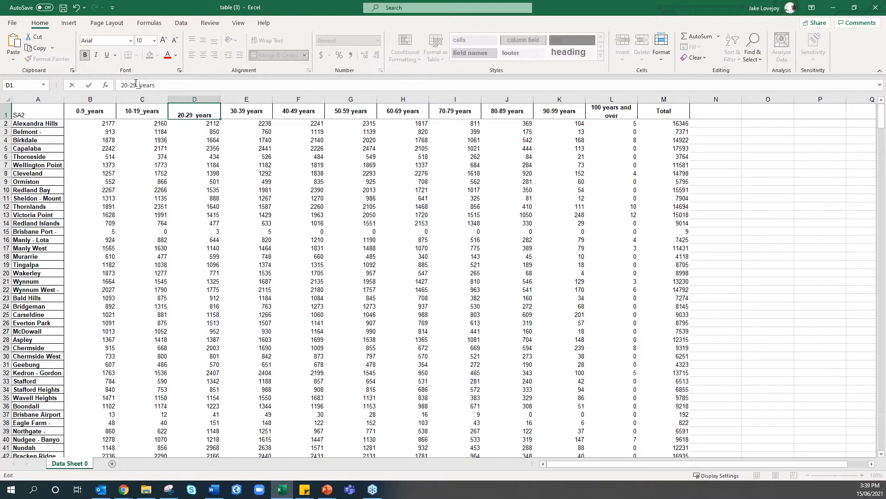
click(248, 111)
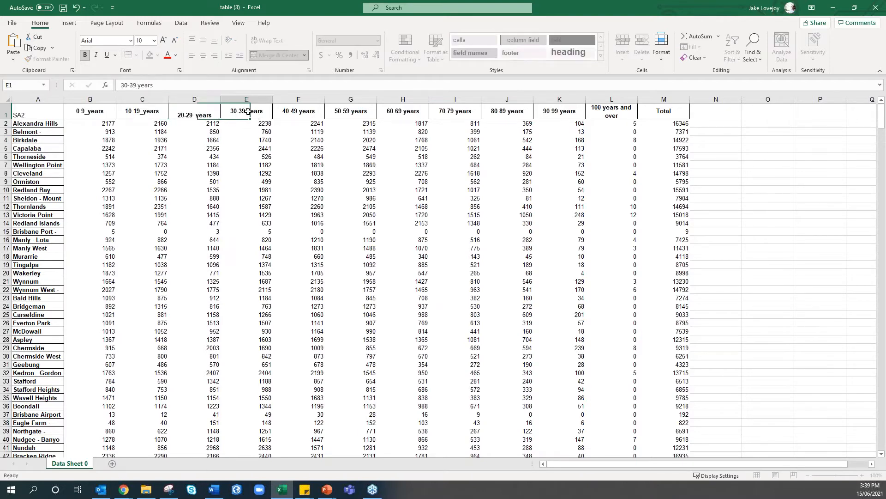
double_click(248, 111)
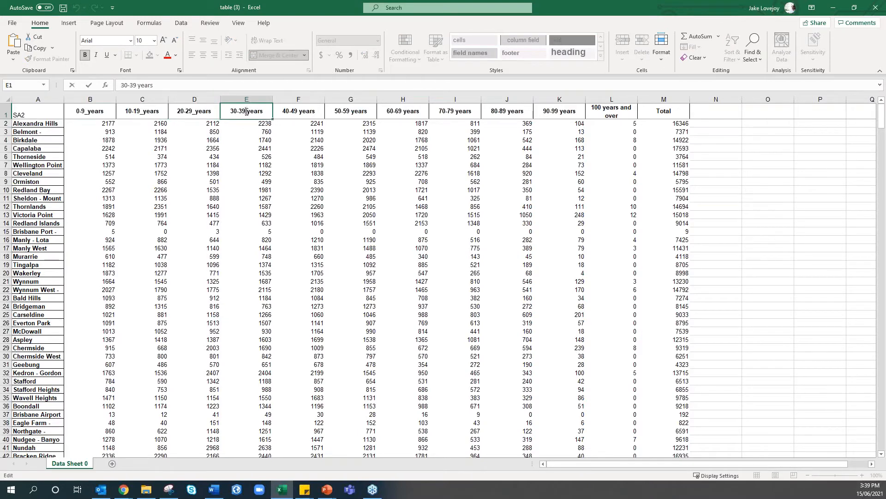
key(BackSpace)
text(_)
click(305, 111)
Rename the 40-49, 50-59, 60-69 and 70-79 headings with underscores, e.g. 60-69_years
double_click(300, 111)
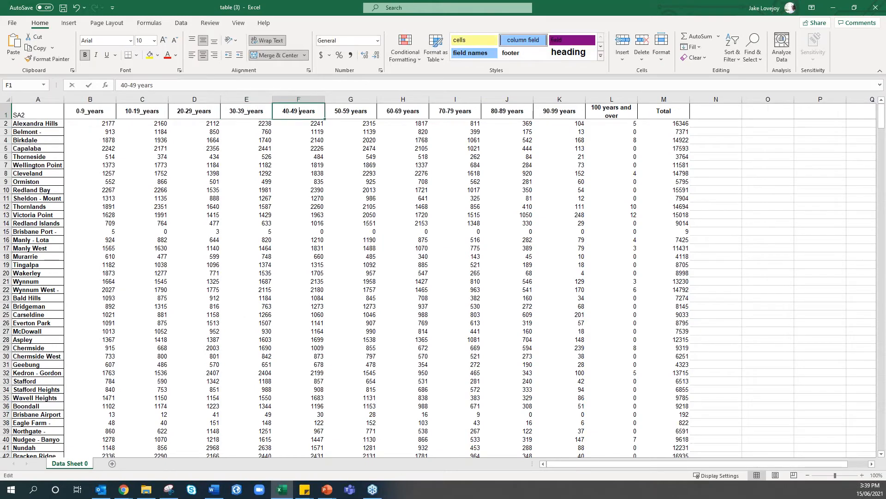
key(BackSpace)
text(_)
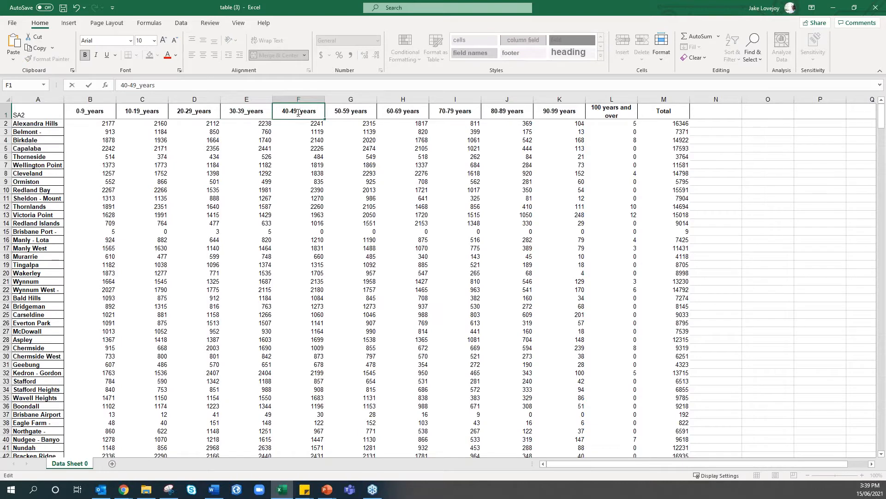
click(350, 111)
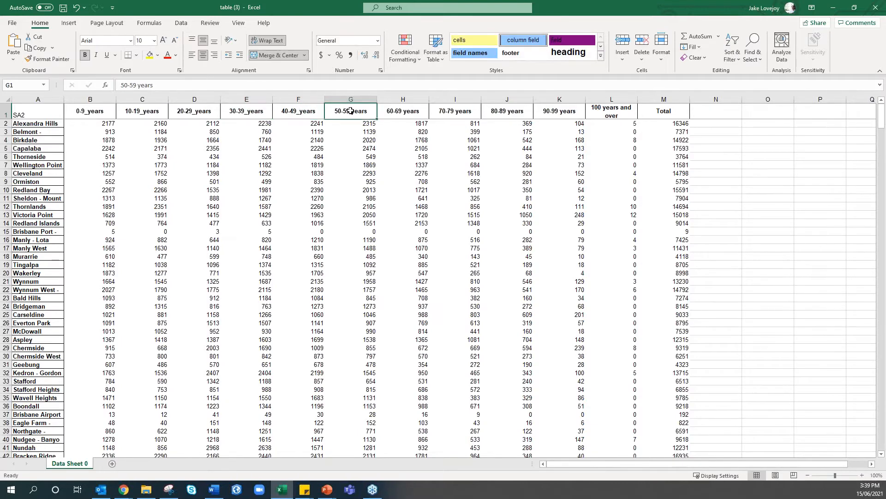
double_click(351, 111)
key(BackSpace)
text(_)
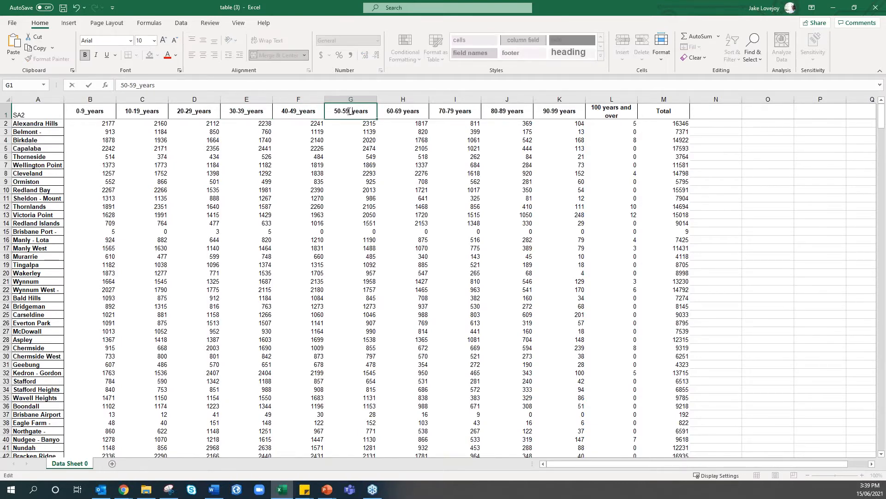
click(411, 111)
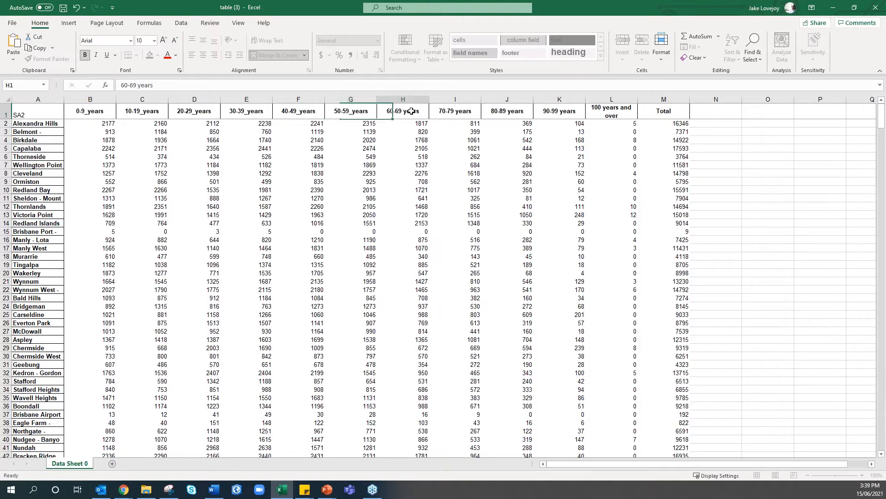
double_click(403, 110)
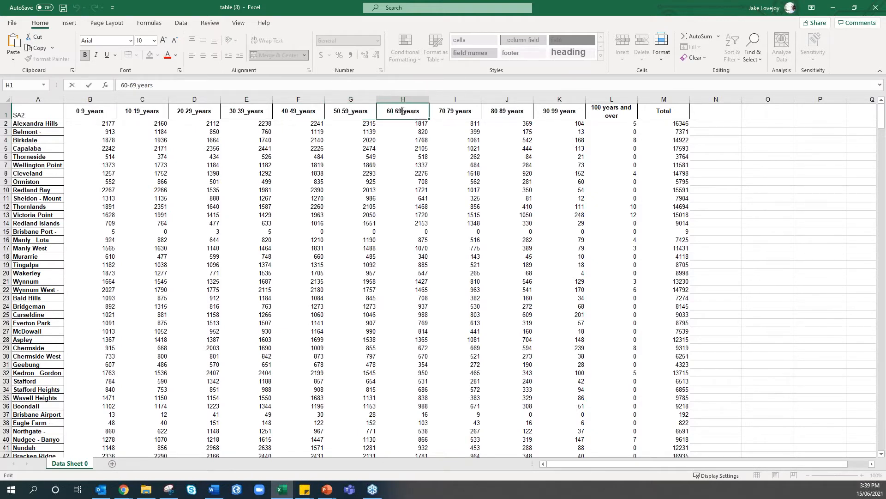
key(BackSpace)
text(_)
double_click(455, 111)
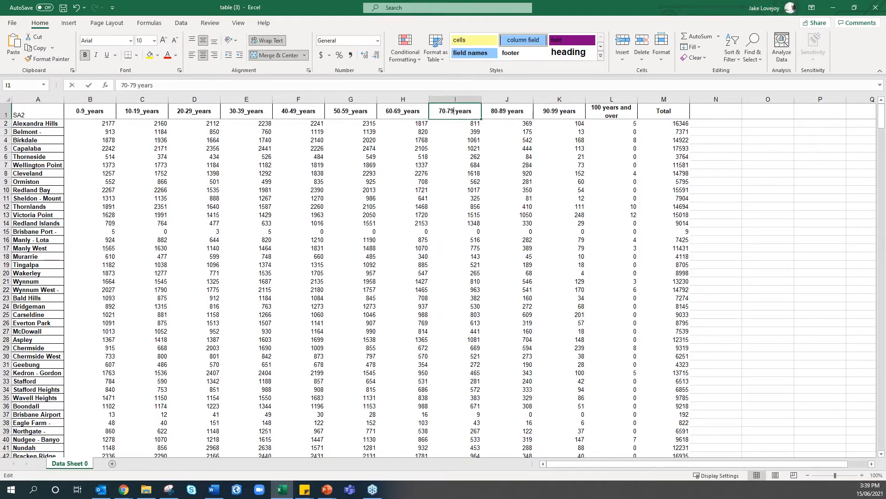
key(Delete)
text(_)
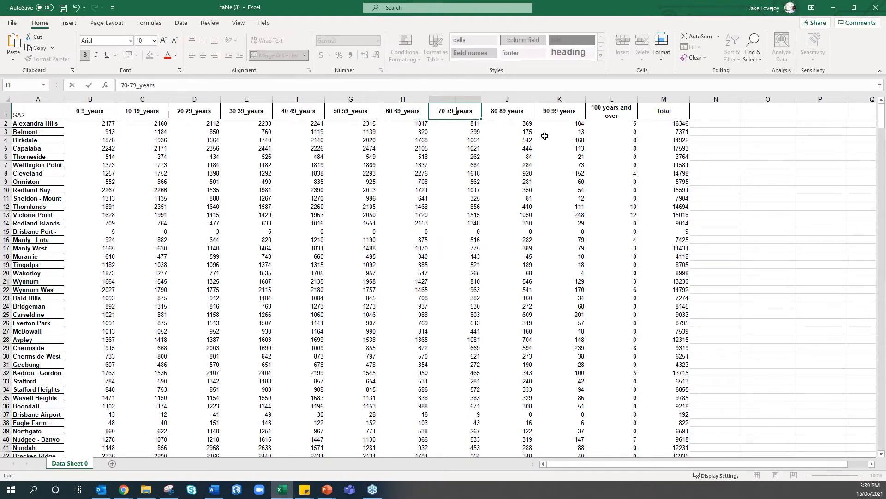
click(511, 111)
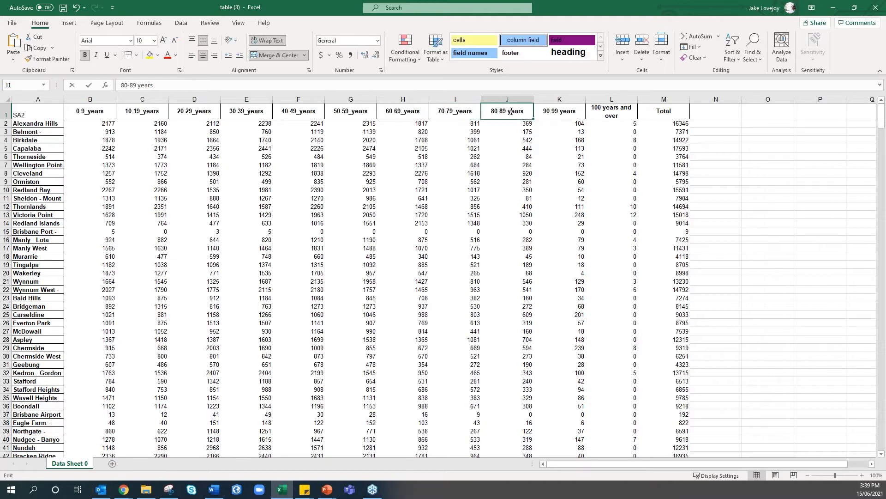
Rename the last headings to 80-89_years, 90-99_years and 100_years_and_over
double_click(507, 111)
key(Delete)
text(_)
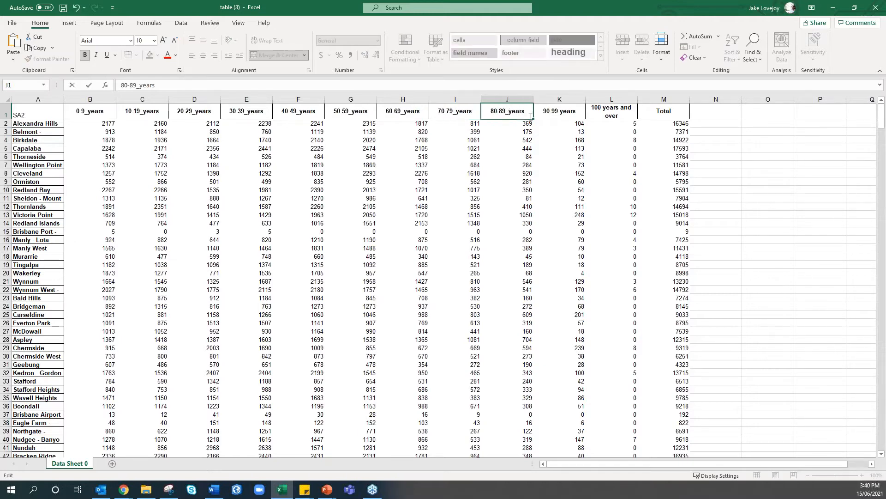
double_click(556, 112)
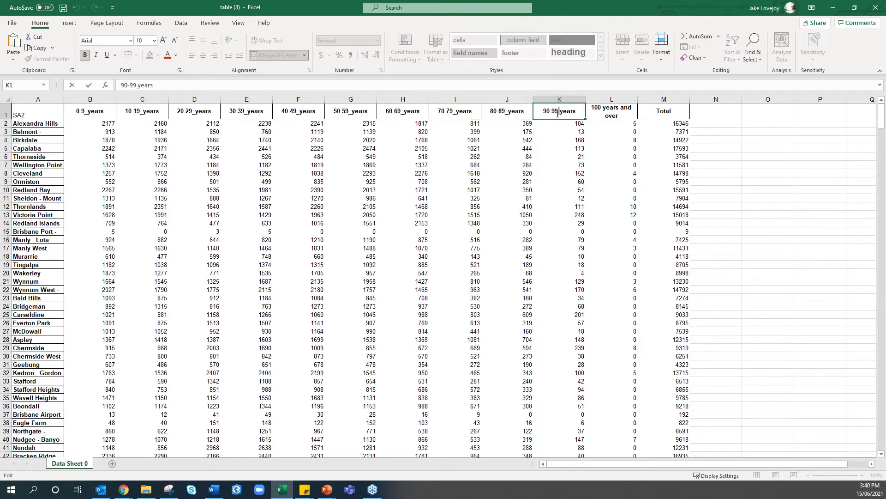
key(Delete)
text(_)
double_click(603, 109)
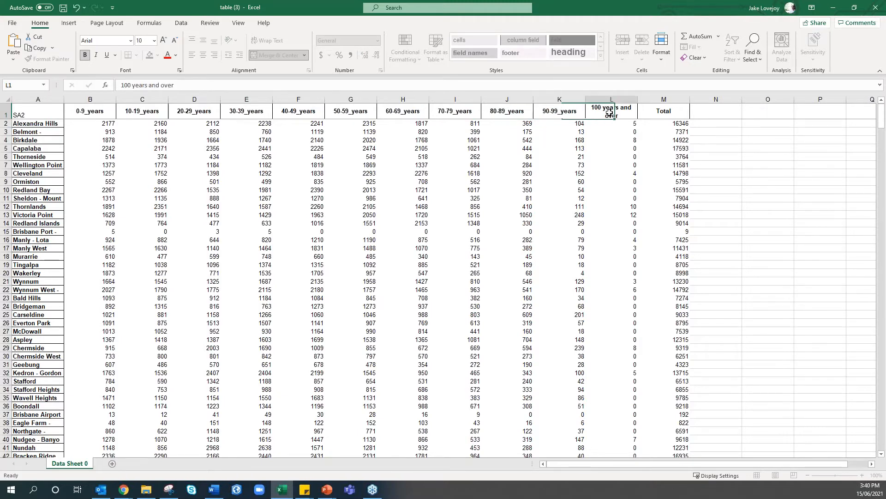
key(Delete)
text(_)
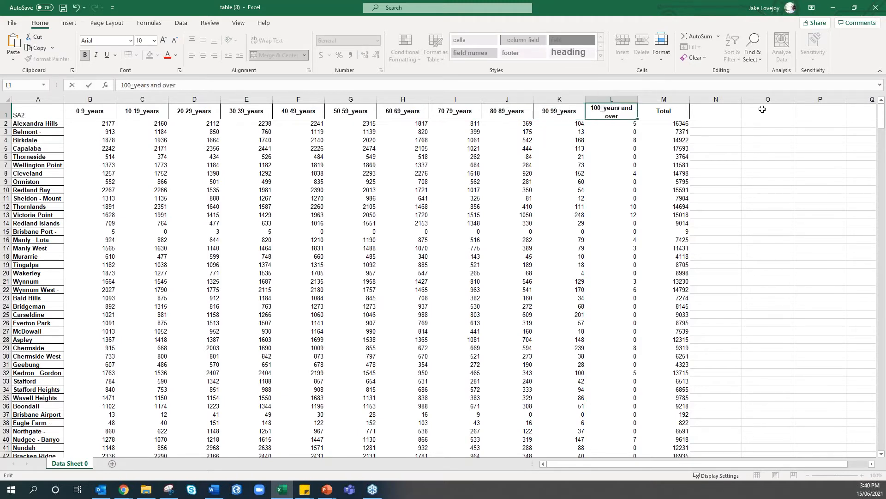
double_click(621, 110)
click(622, 110)
double_click(621, 109)
click(619, 109)
drag(620, 109, 622, 108)
text(_and_)
key(Delete)
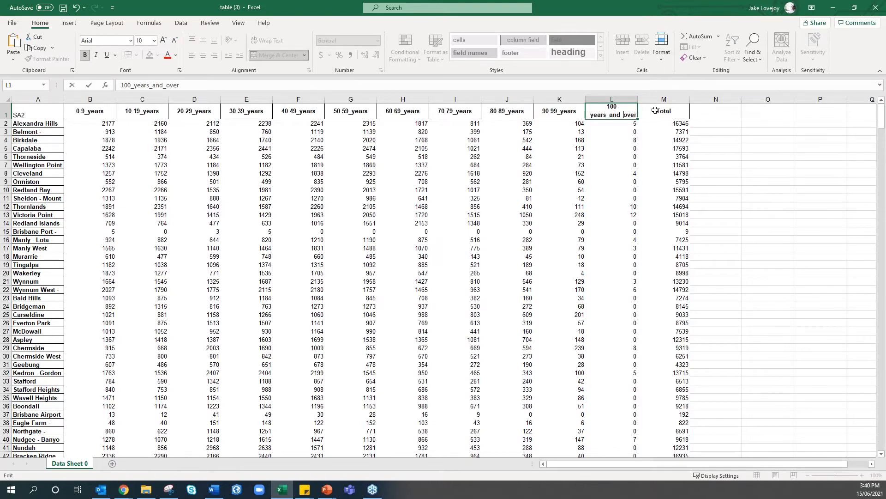
Confirm the 100_years_and_over heading and clear the slash from Brisbane Port's cell I15
click(623, 131)
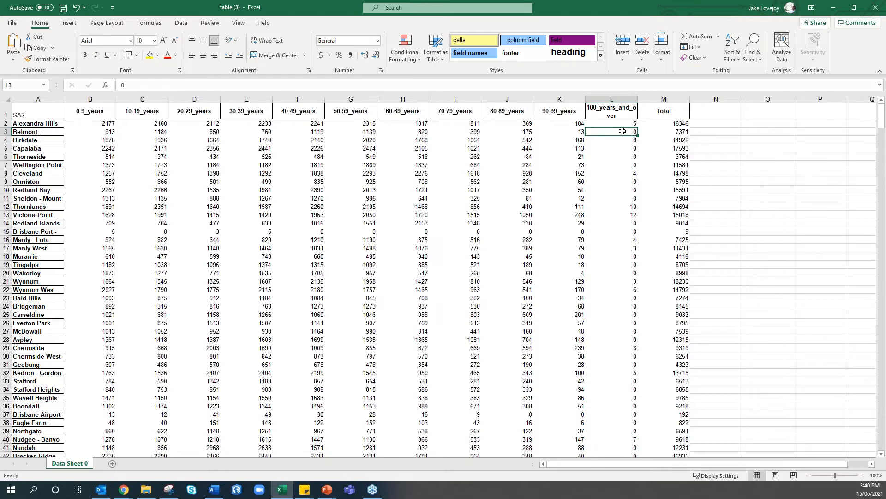
click(478, 233)
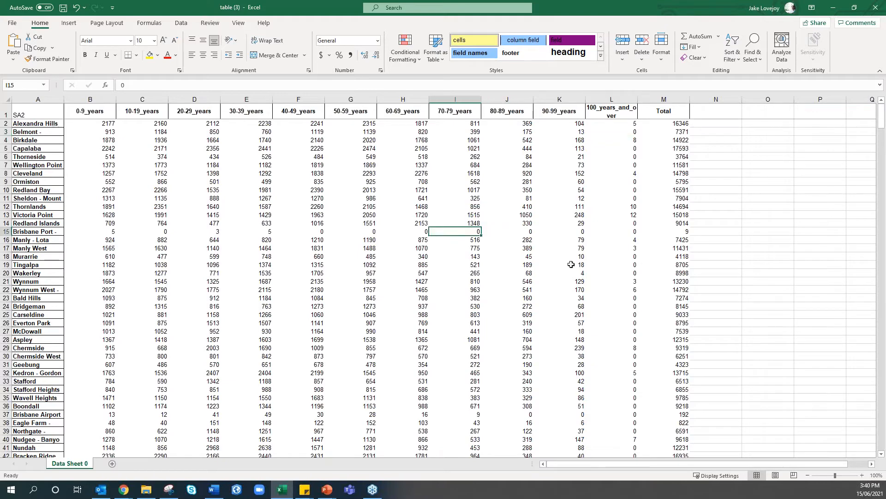
key(BackSpace)
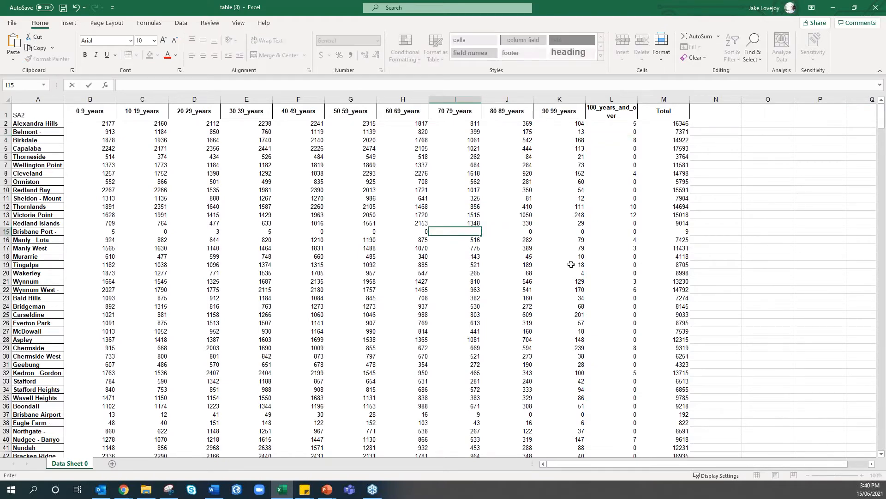
click(462, 281)
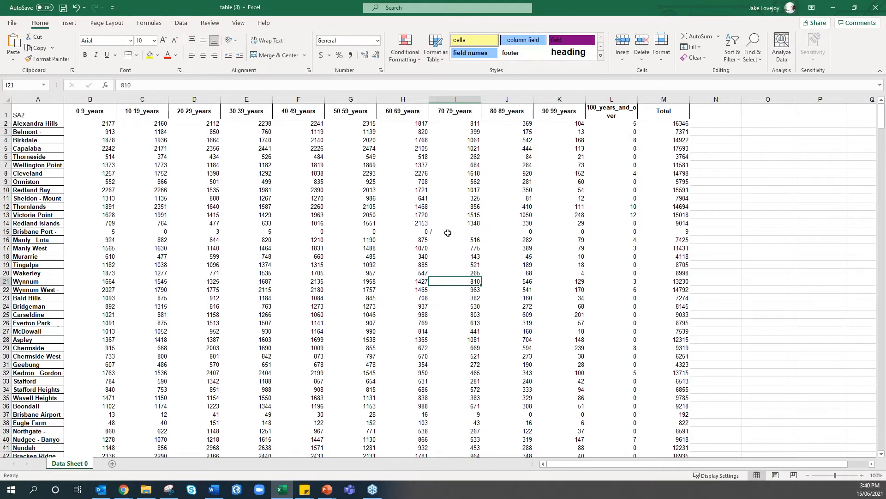
click(447, 232)
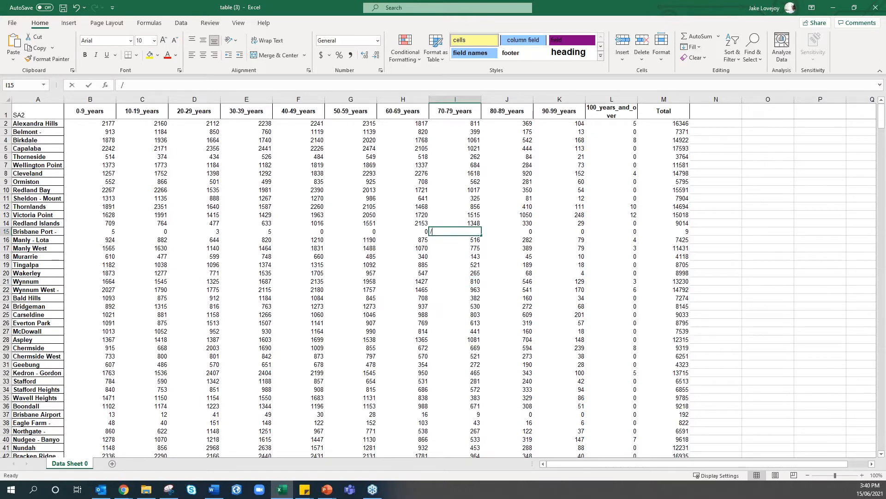
key(BackSpace)
click(457, 260)
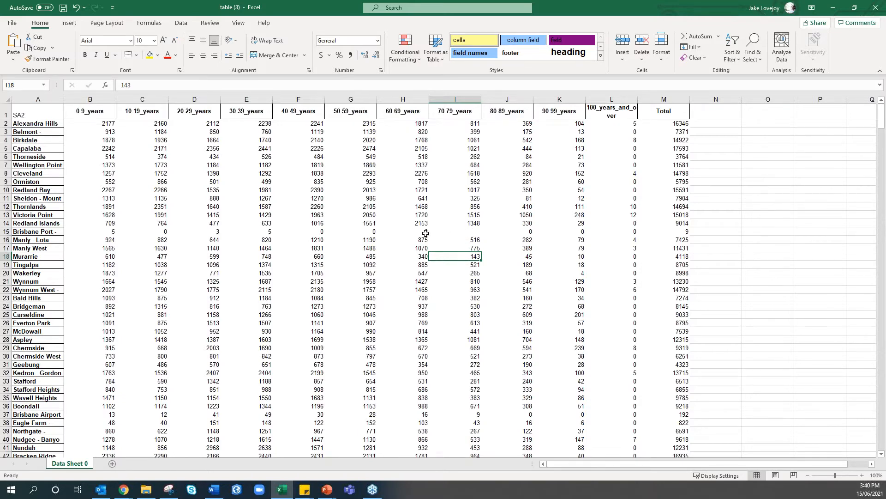
click(471, 230)
key(alt)
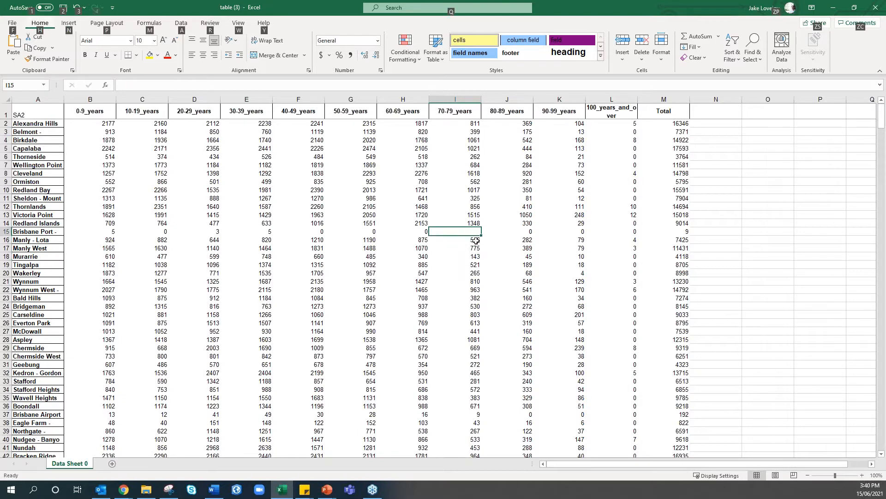
click(468, 230)
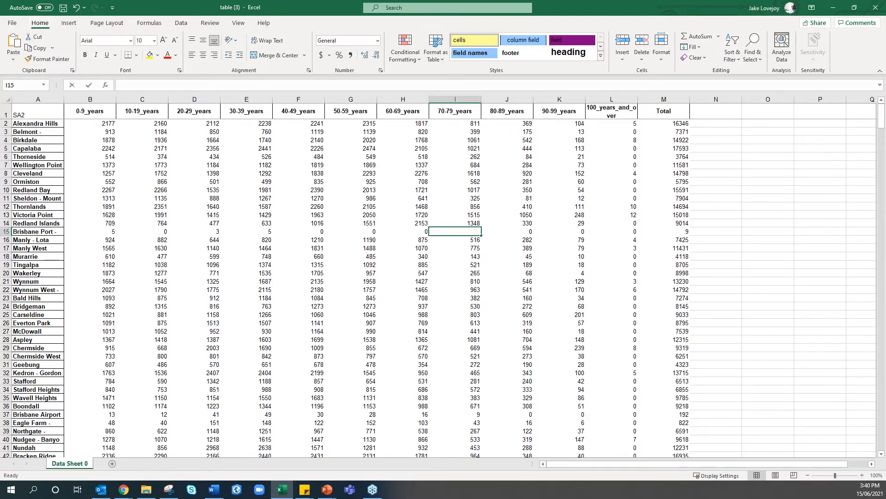
click(467, 257)
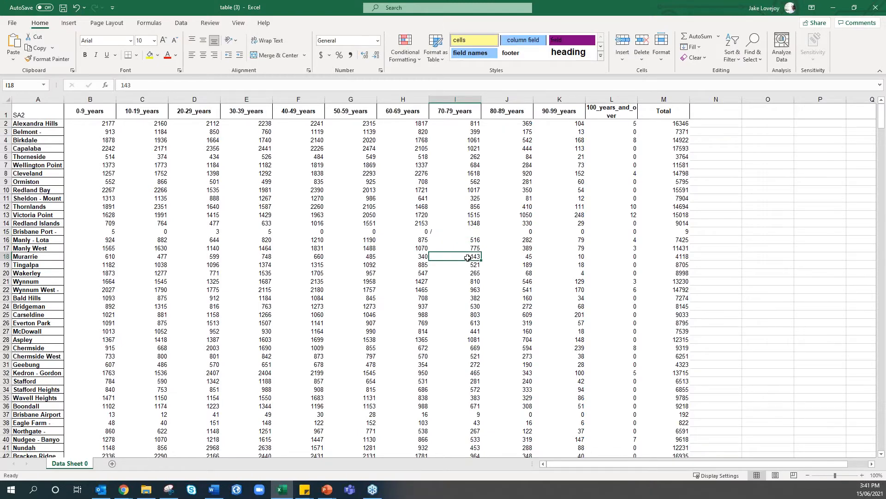
Enter 0 in cell I15 as Brisbane Port's 70-79_years value
click(454, 231)
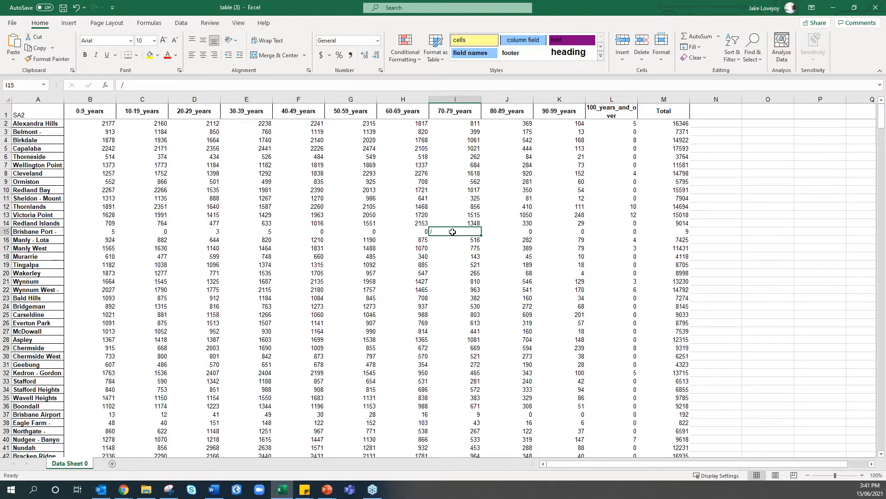
text(0)
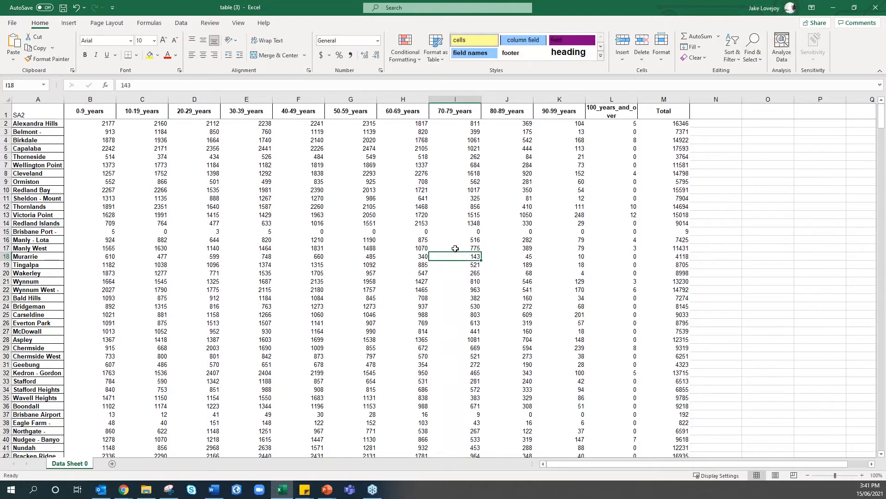
key(BackSpace)
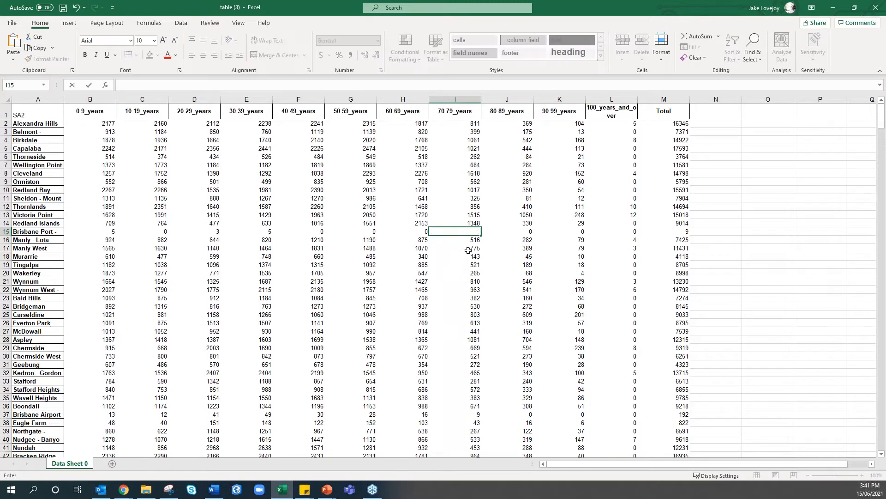
click(469, 248)
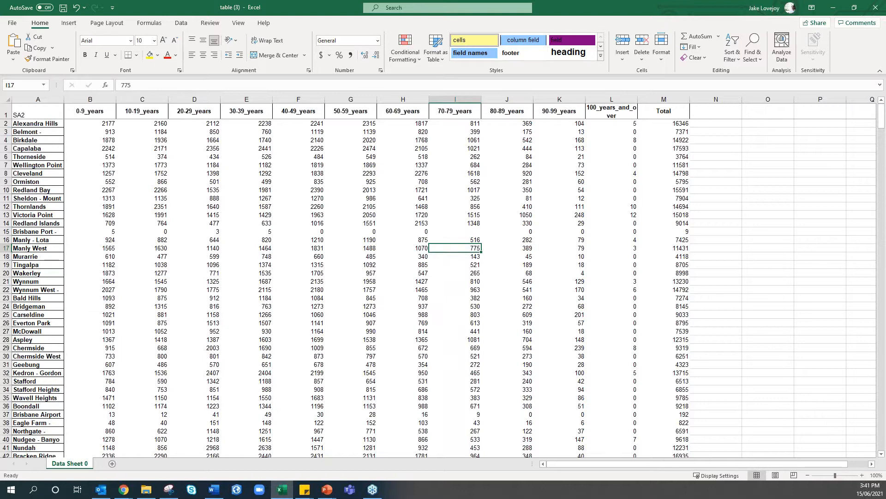
click(477, 231)
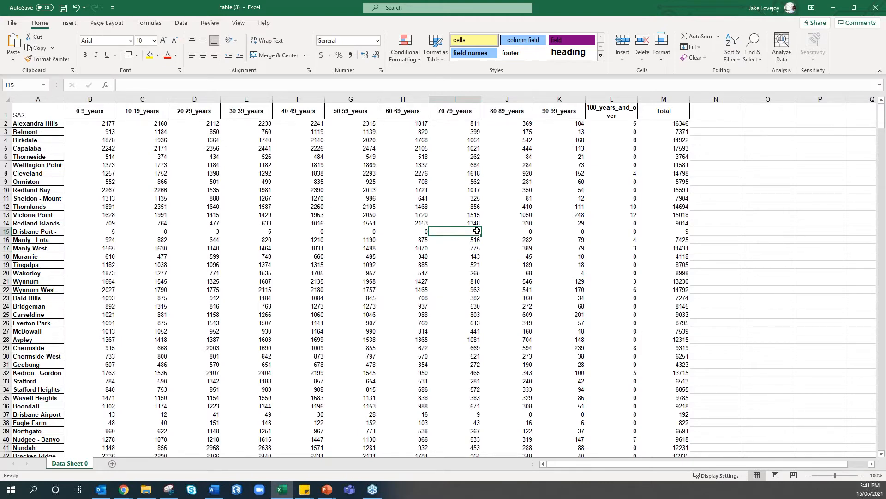
text(0)
key(Return)
key(Return)
key(Return)
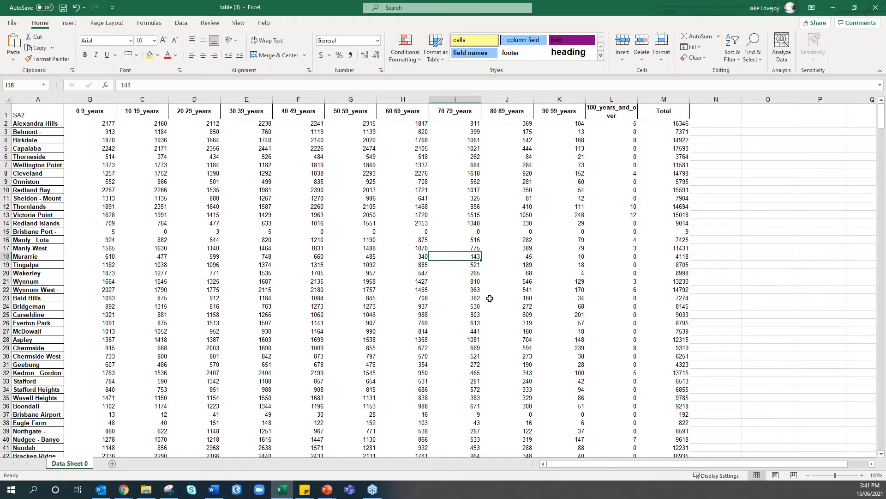
Set up Save As as CSV (Comma delimited) named 'Population in 10 year brackets_2016'
click(15, 24)
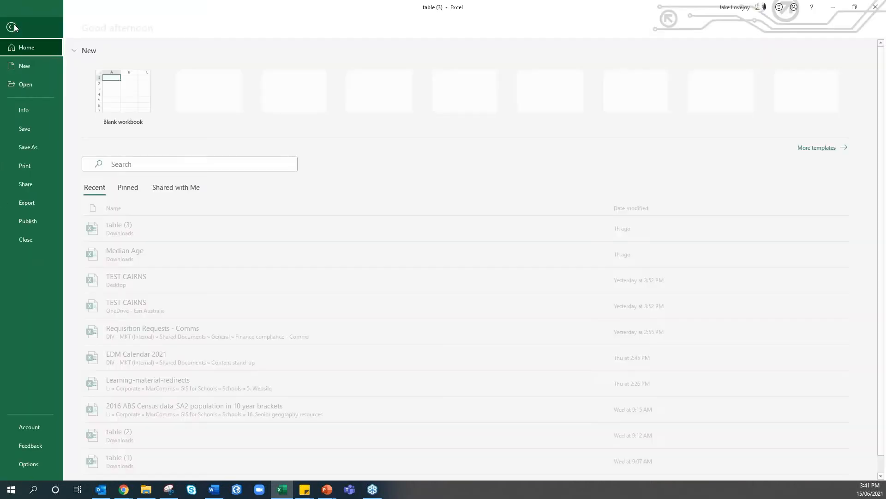
click(30, 147)
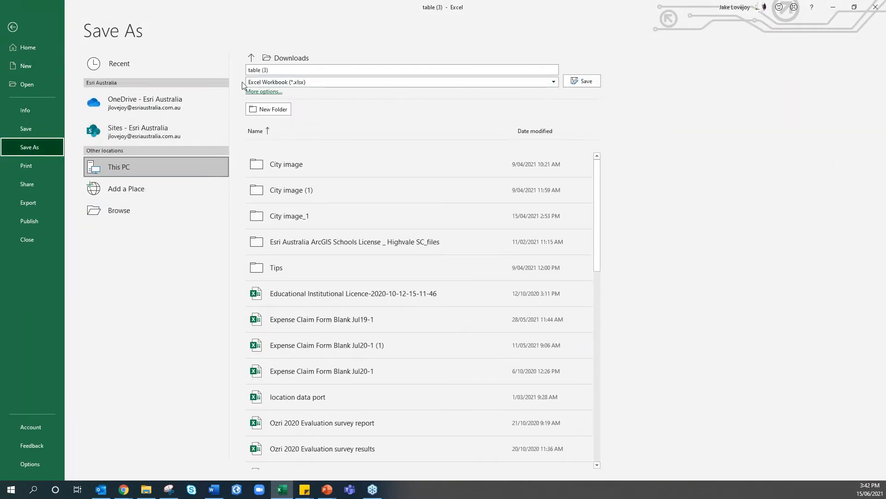
click(301, 84)
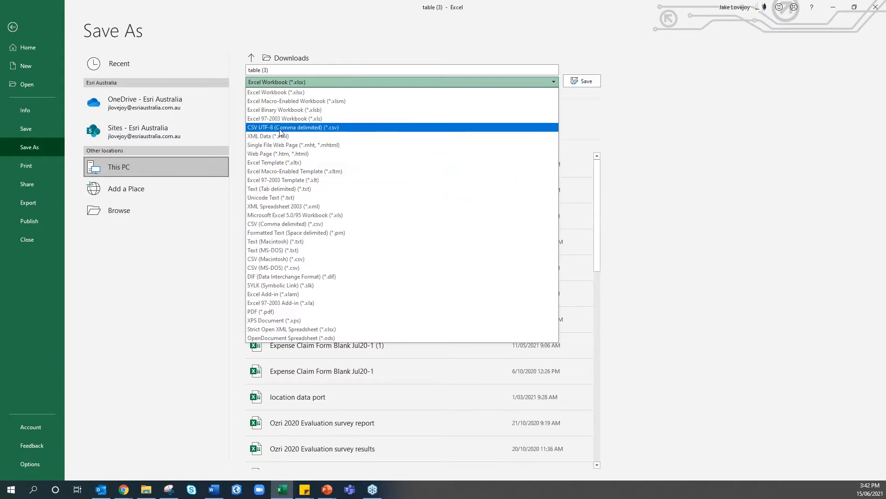
click(270, 226)
click(294, 70)
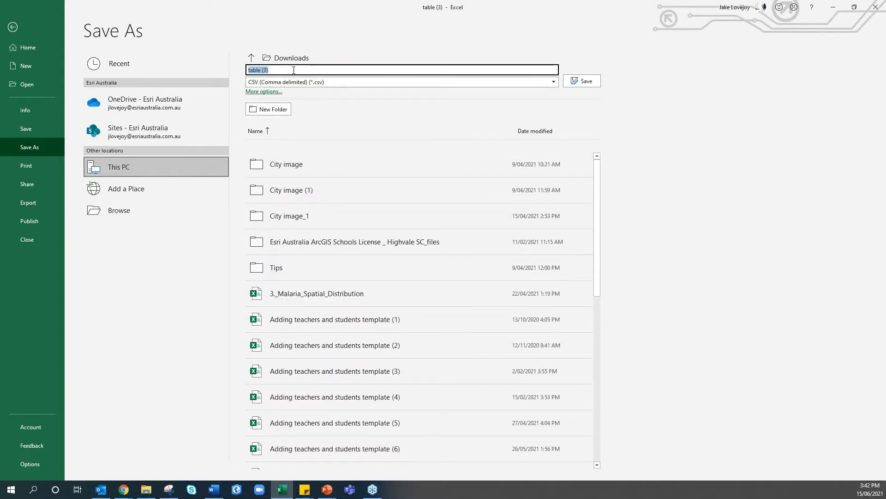
text(Pop)
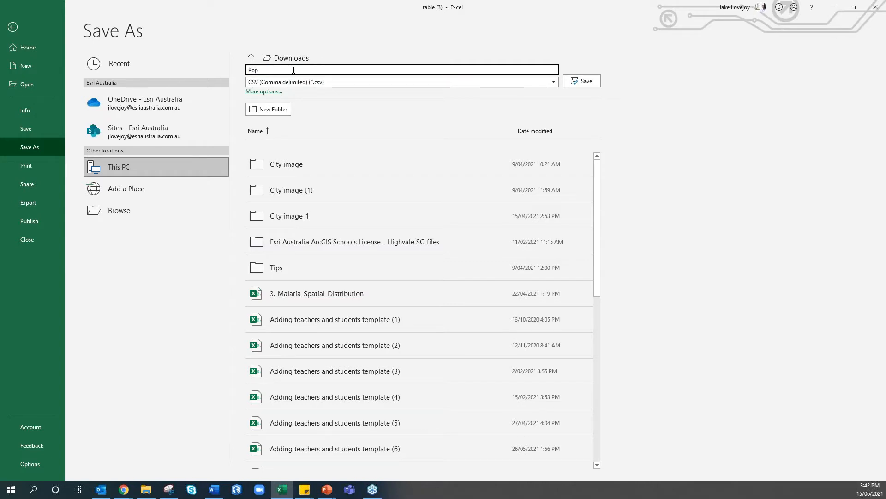
text(ulation in 10 year brackets)
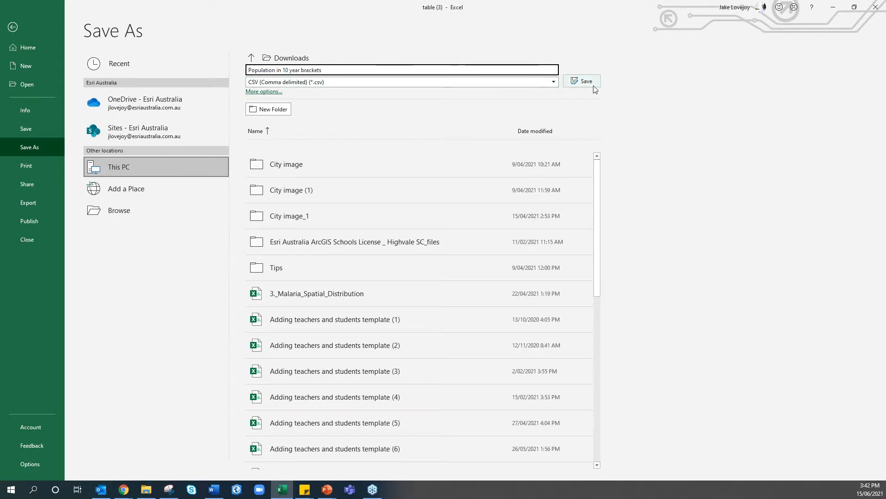
text(_2016)
click(594, 85)
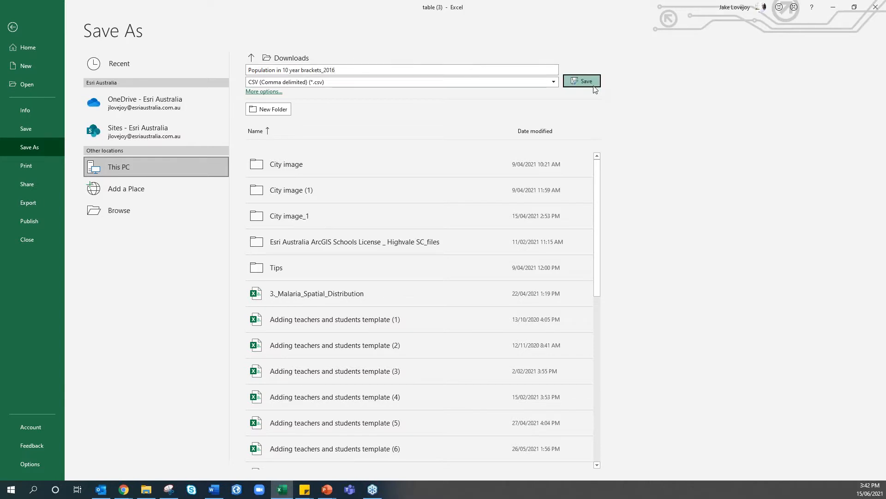
click(166, 100)
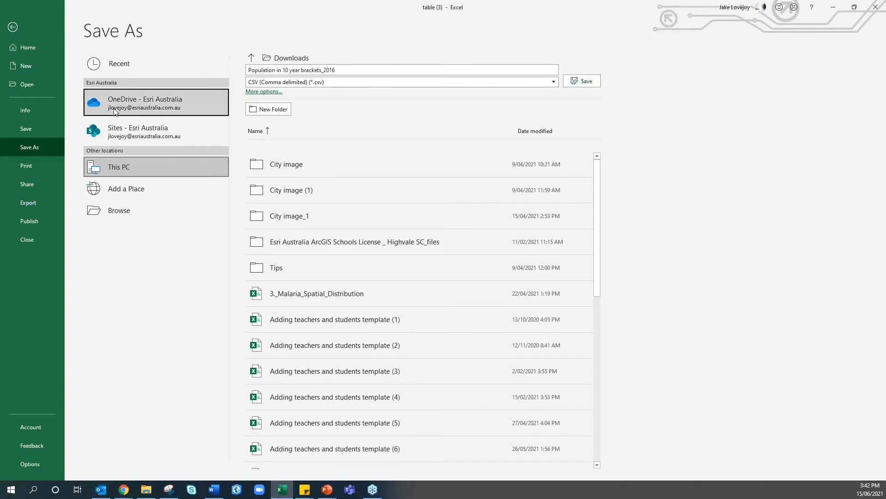
Save only the active sheet as the CSV, then close the workbook and Excel
click(586, 83)
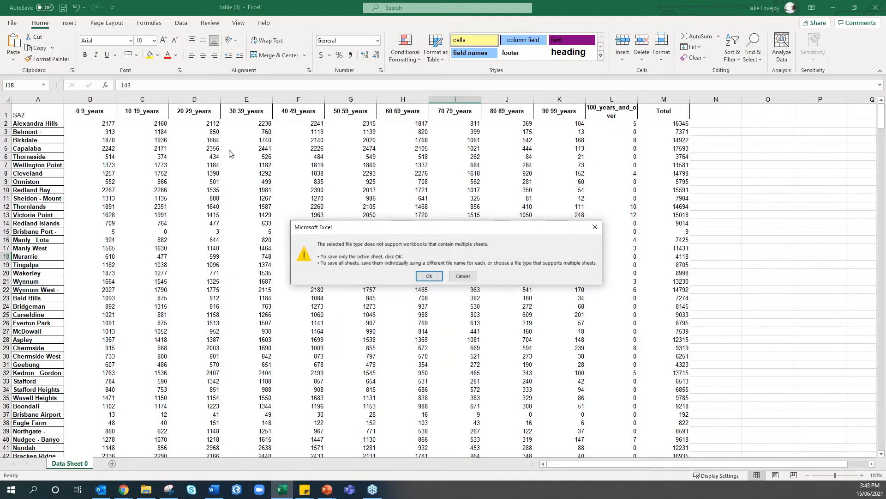
click(428, 275)
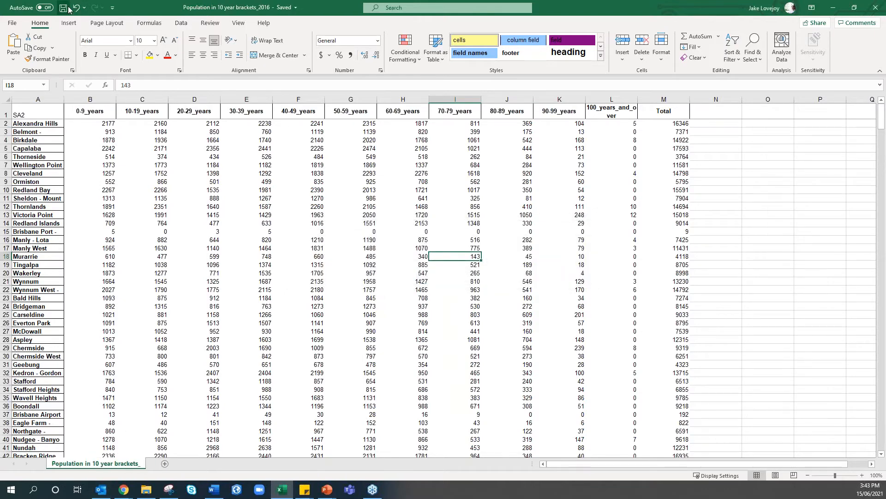
click(875, 7)
click(875, 7)
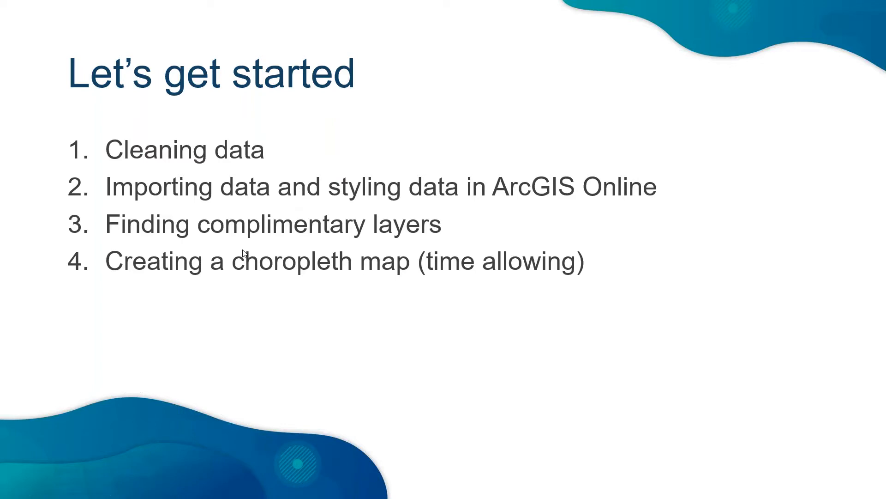
Reload the timed-out ArcGIS sign-in page, resubmit it and sign in to GIS for Schools
key(alt+Tab)
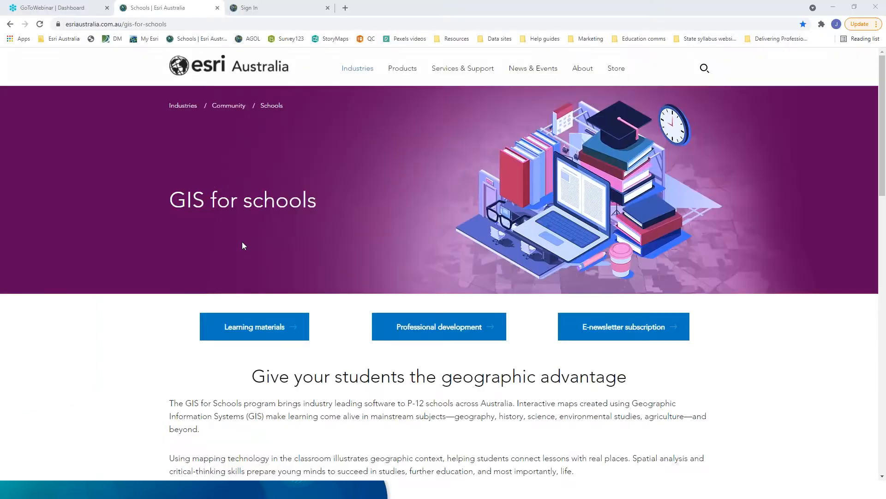
click(252, 8)
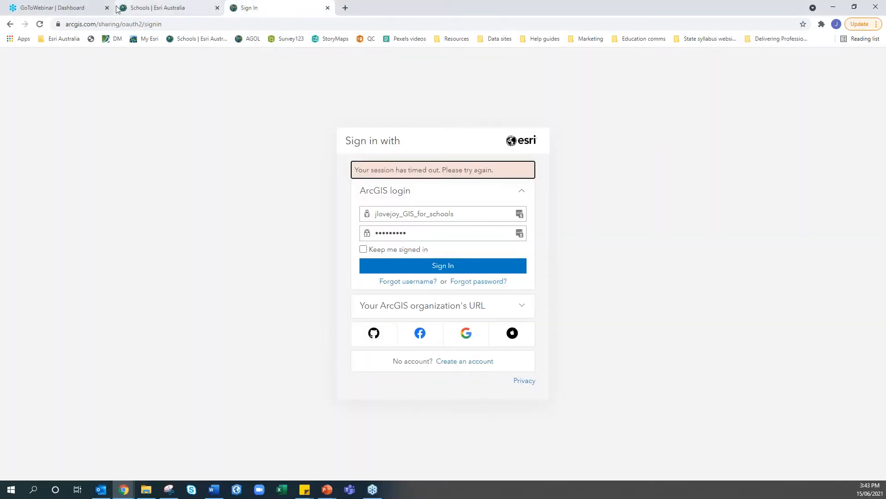
click(40, 24)
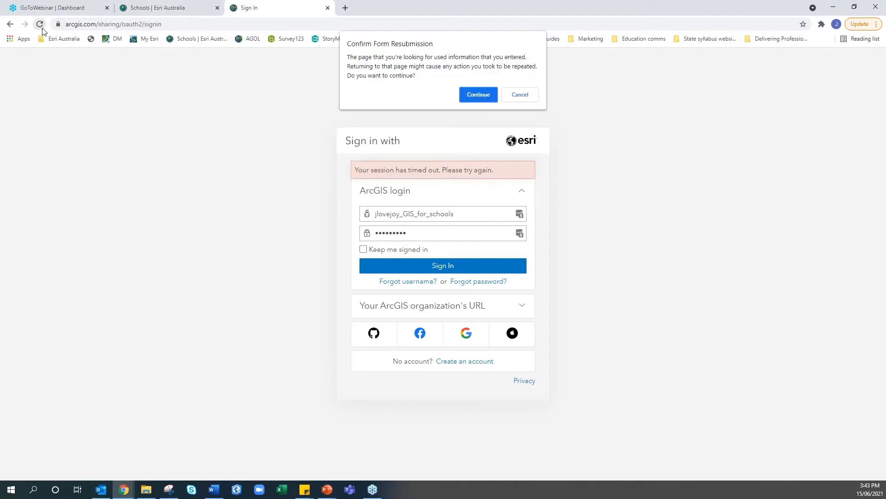
click(469, 94)
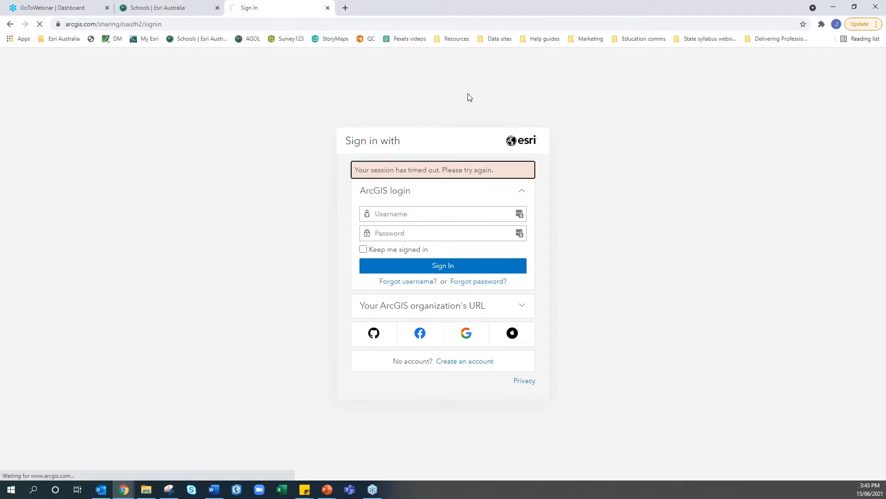
click(407, 265)
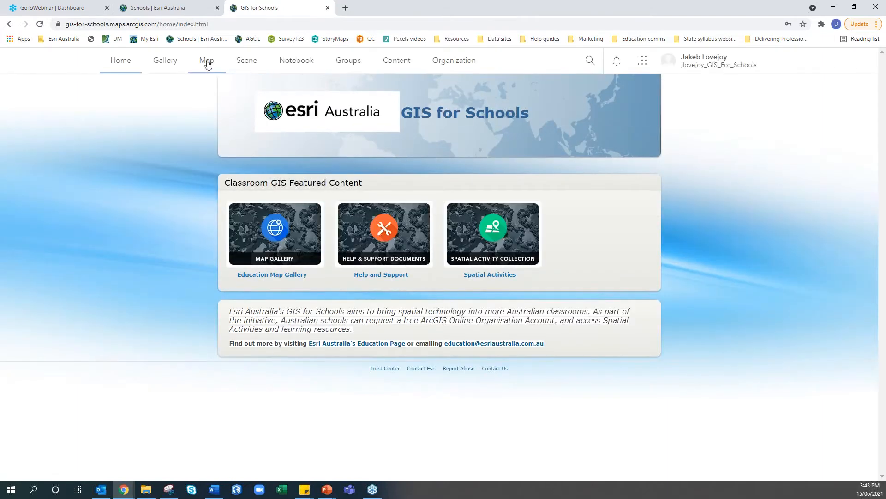
Start a new Map Viewer map, pan Australia into view, and show the Add layer choices
click(203, 63)
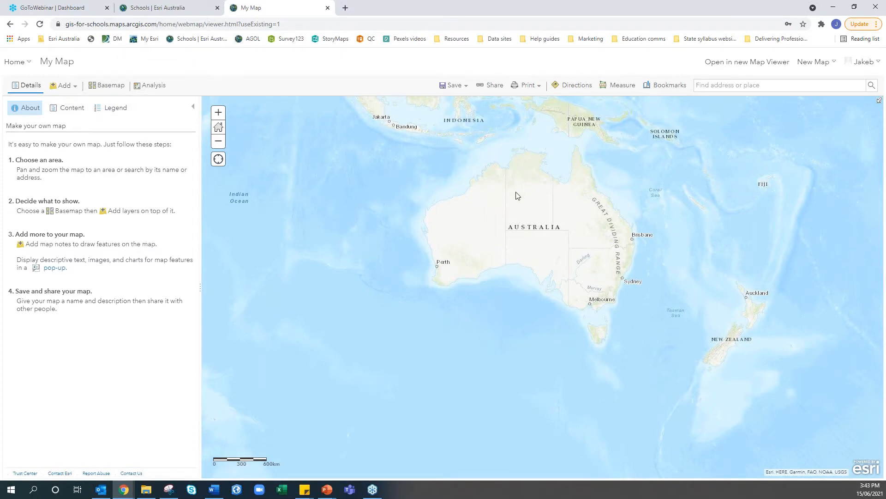
drag(517, 193, 531, 239)
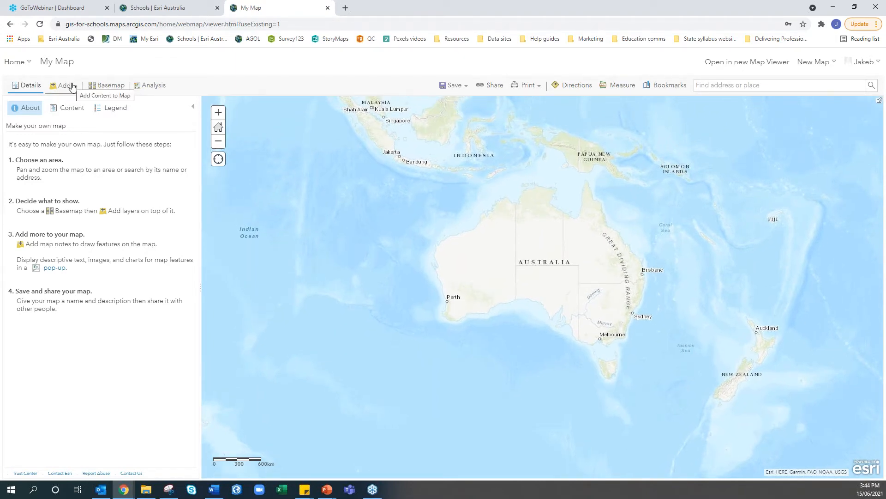
click(72, 87)
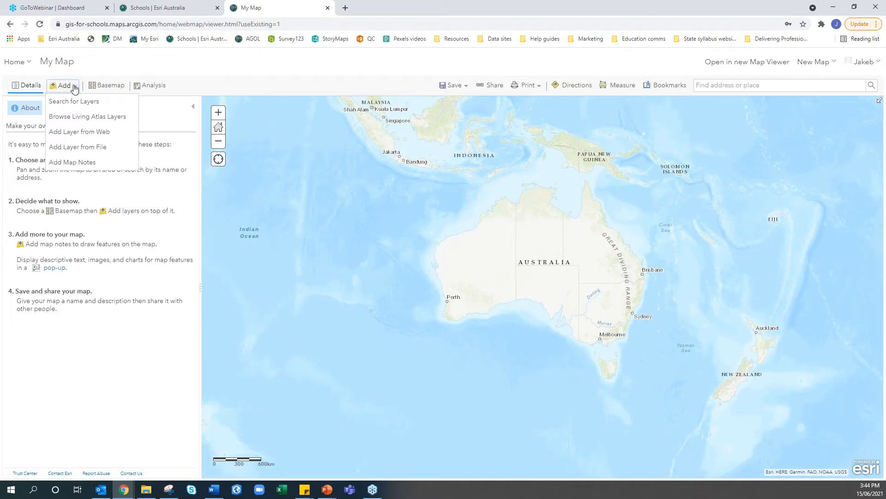
Choose 'Population in 10 year brackets_2016' from OneDrive as the CSV file to import
click(77, 149)
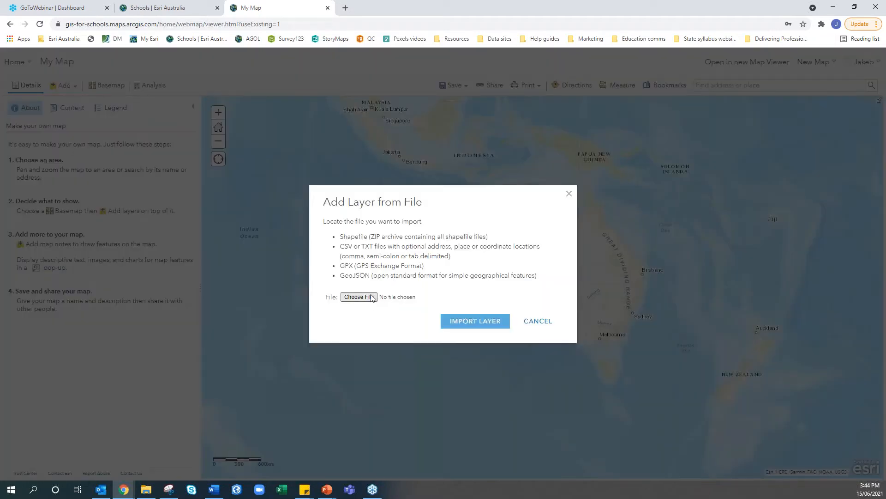
click(360, 297)
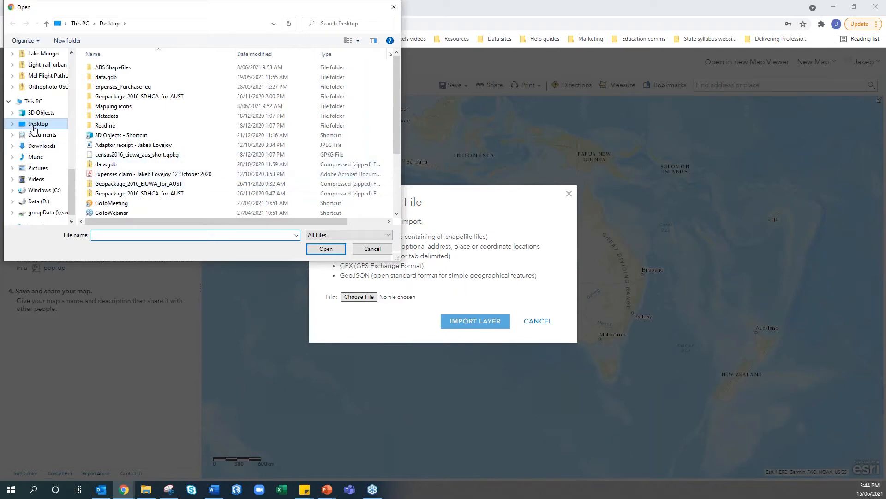
scroll(36, 126, up, 5)
scroll(35, 125, up, 5)
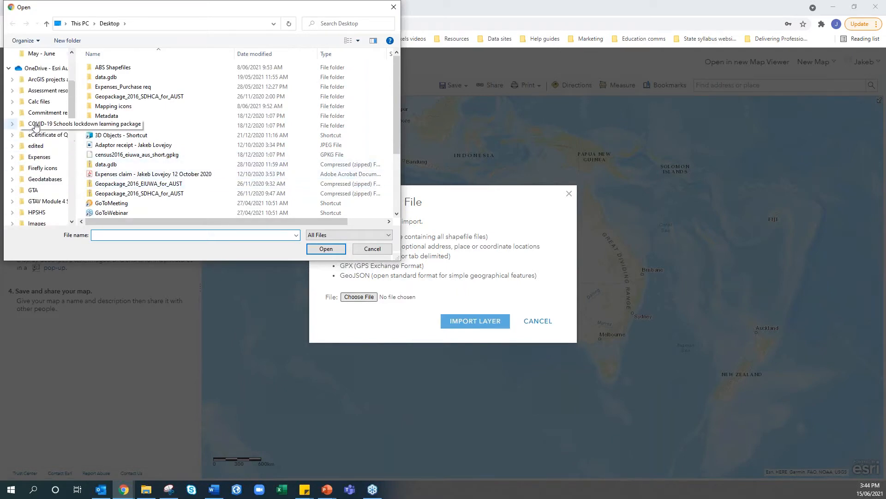
click(42, 67)
scroll(157, 166, down, 15)
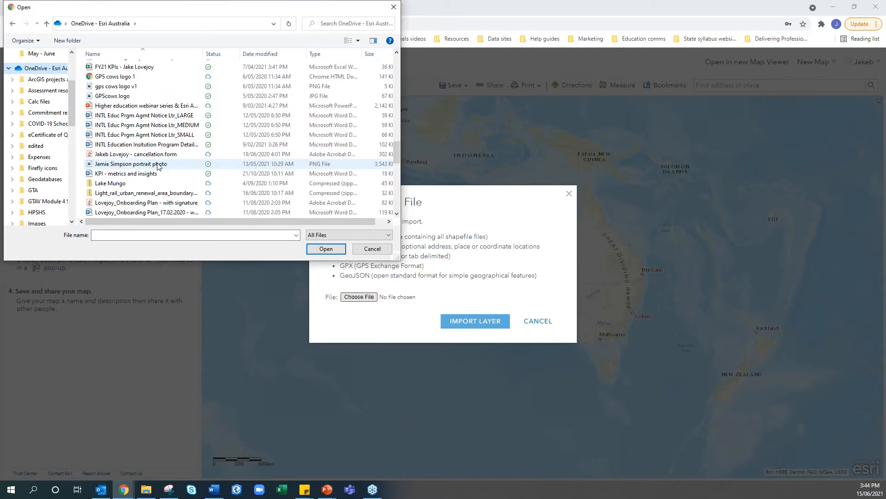
scroll(157, 166, down, 4)
click(158, 194)
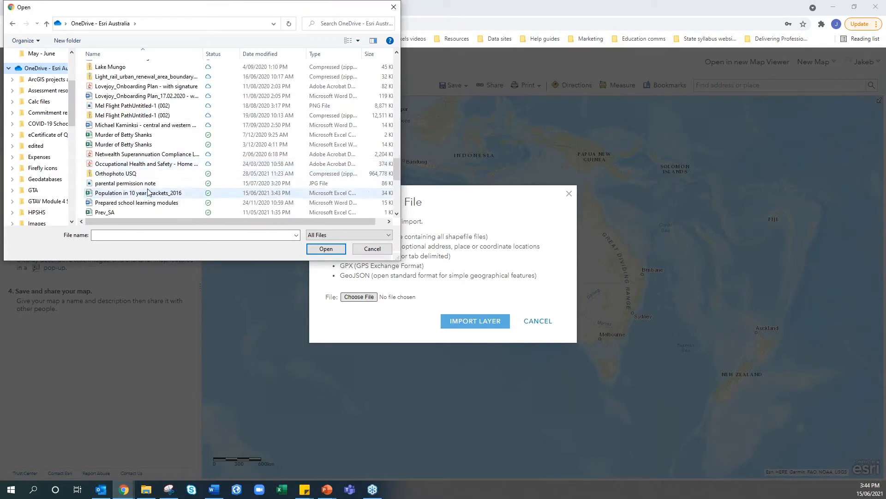
click(325, 248)
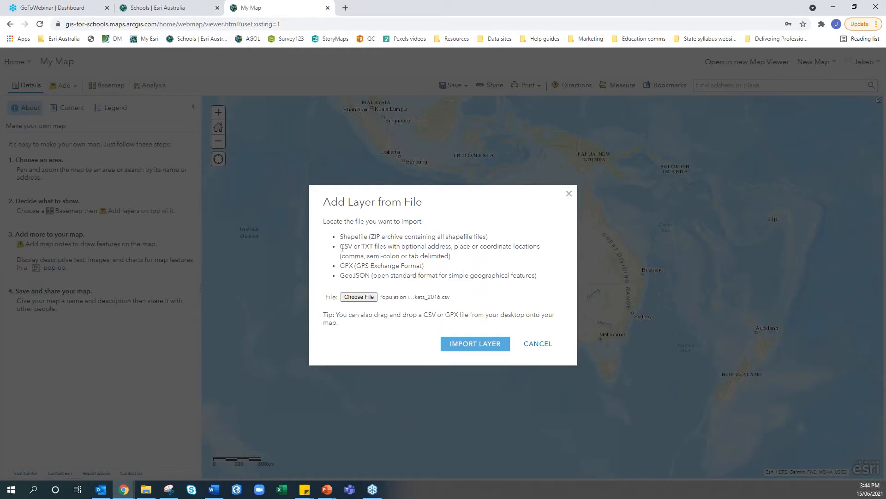
drag(342, 248, 353, 247)
drag(362, 248, 372, 248)
Import the CSV and locate its features by Addresses or Places in Australia
click(459, 347)
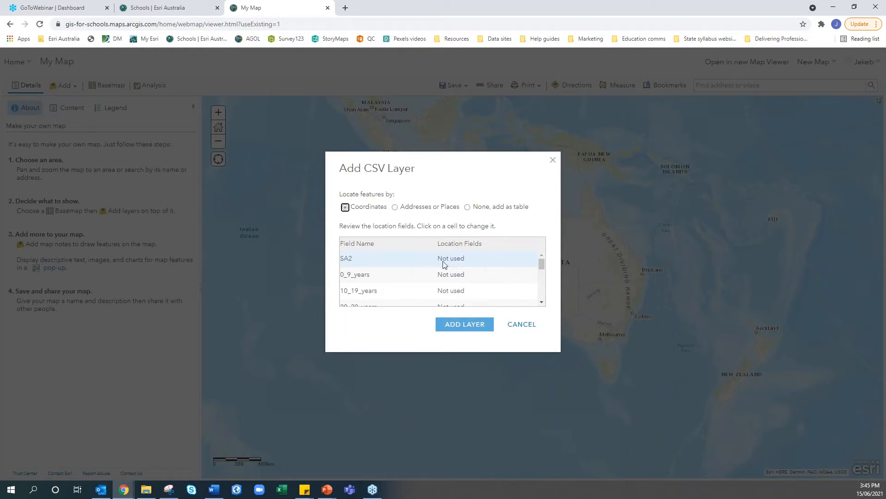
click(461, 260)
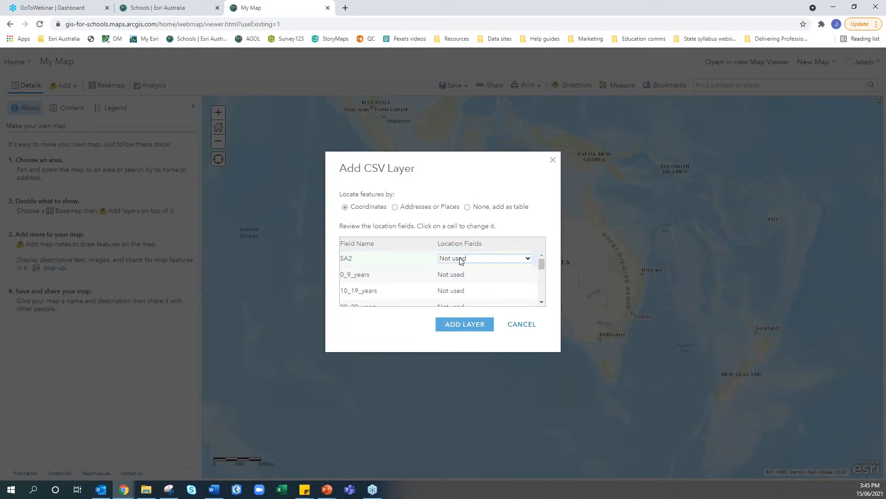
click(461, 260)
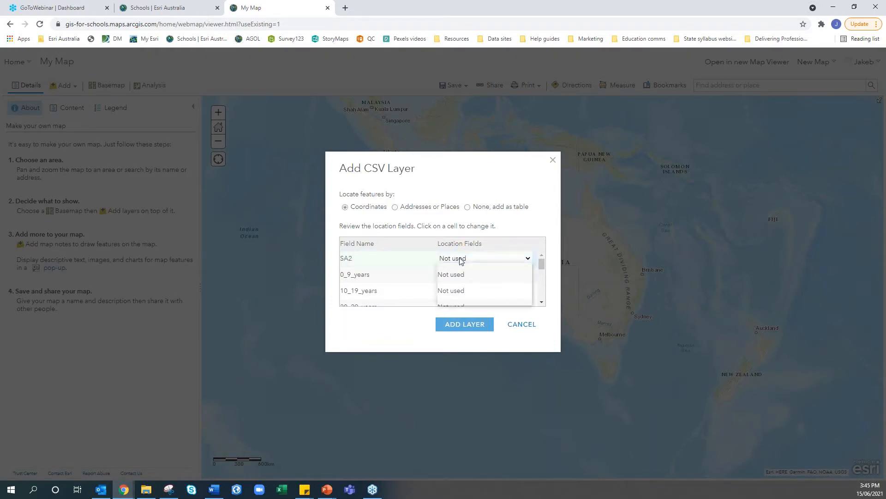
click(433, 208)
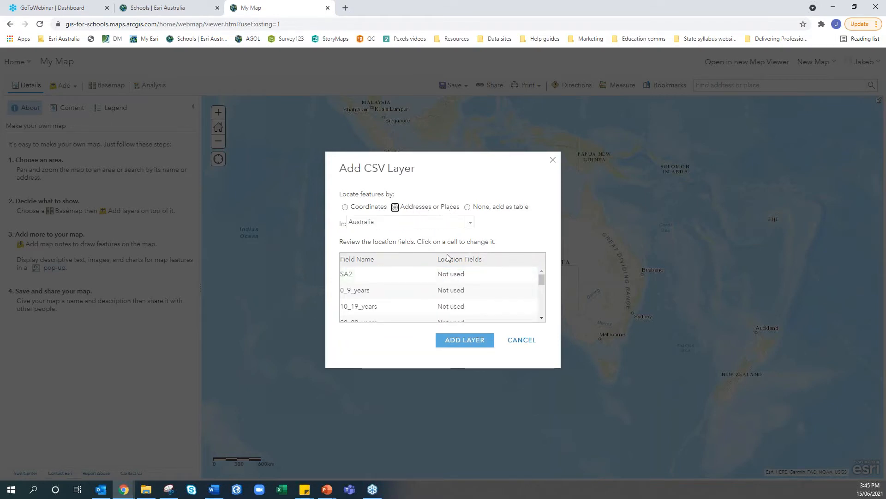
click(444, 274)
click(445, 274)
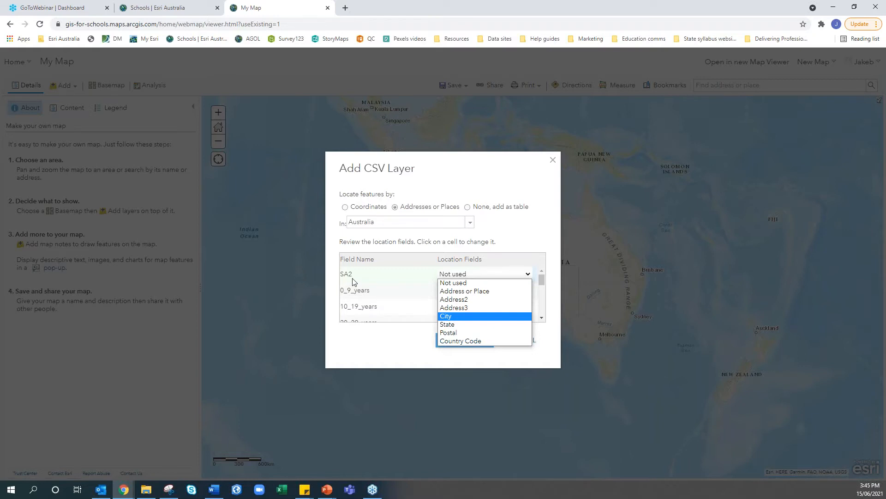
click(489, 211)
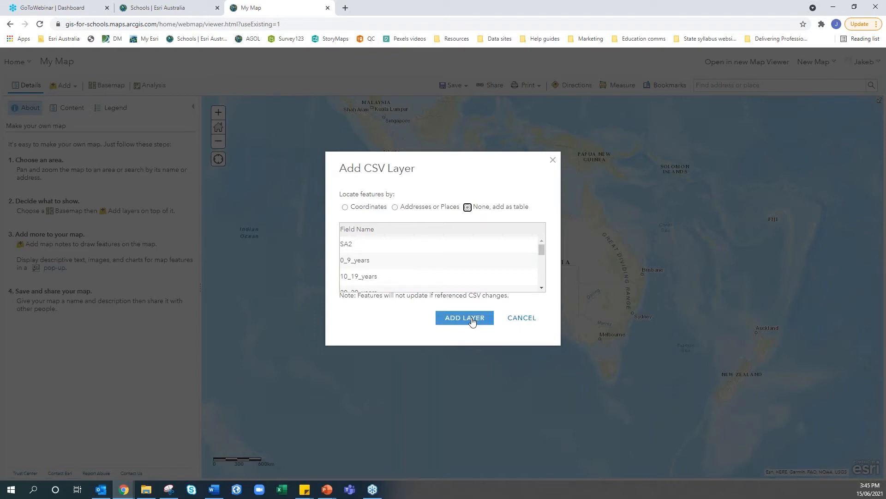
click(408, 208)
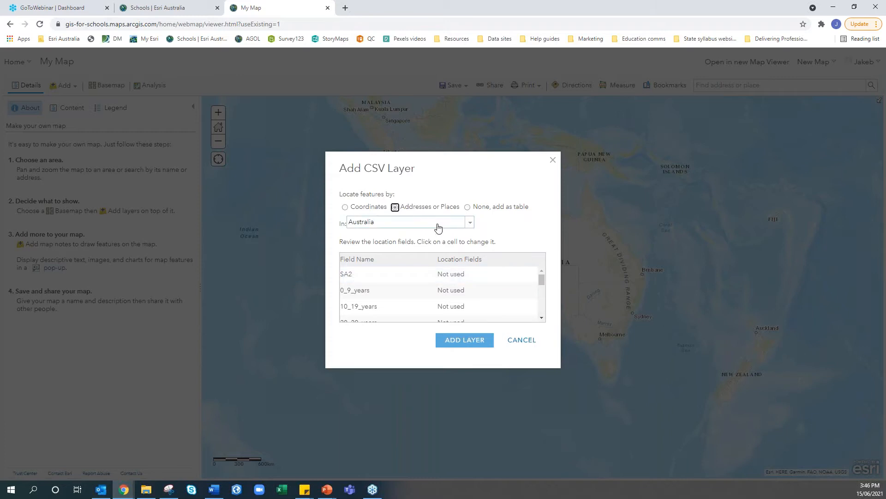
Change the place search country from Australia to World
click(460, 279)
click(460, 279)
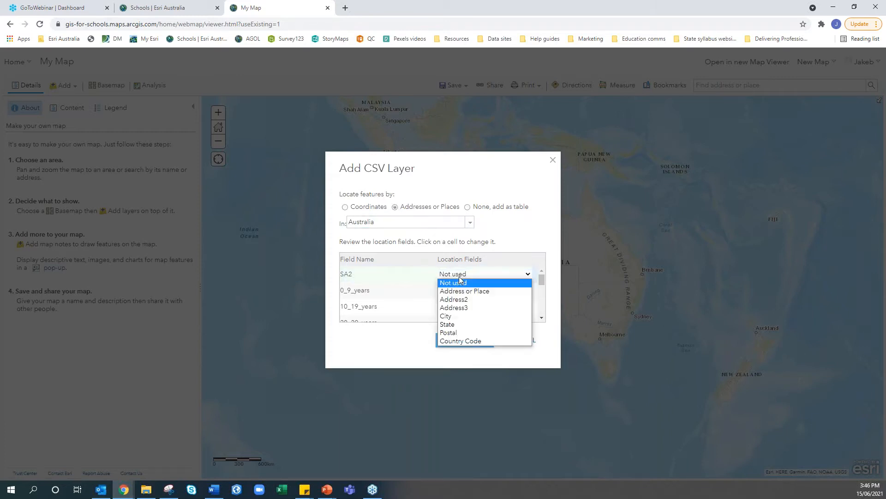
click(443, 226)
click(420, 228)
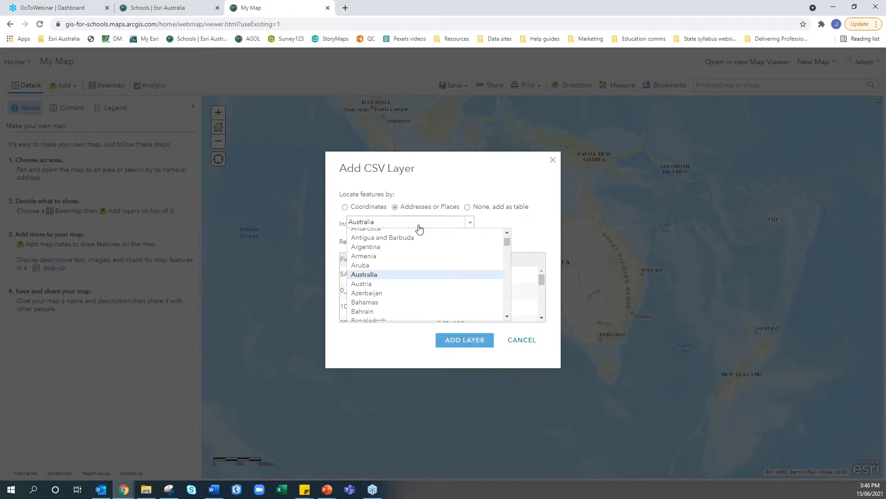
key(w)
click(404, 294)
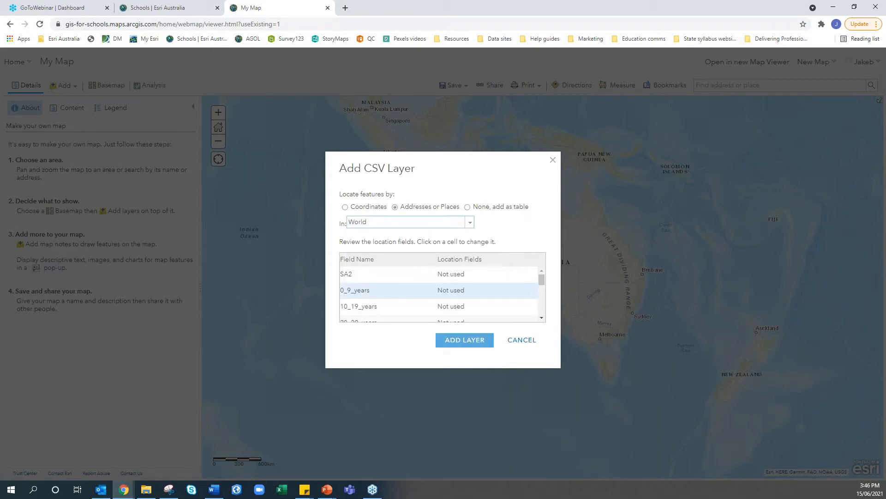
Choose 'None, add as table' for the SA2 location and add the CSV to the map
click(453, 274)
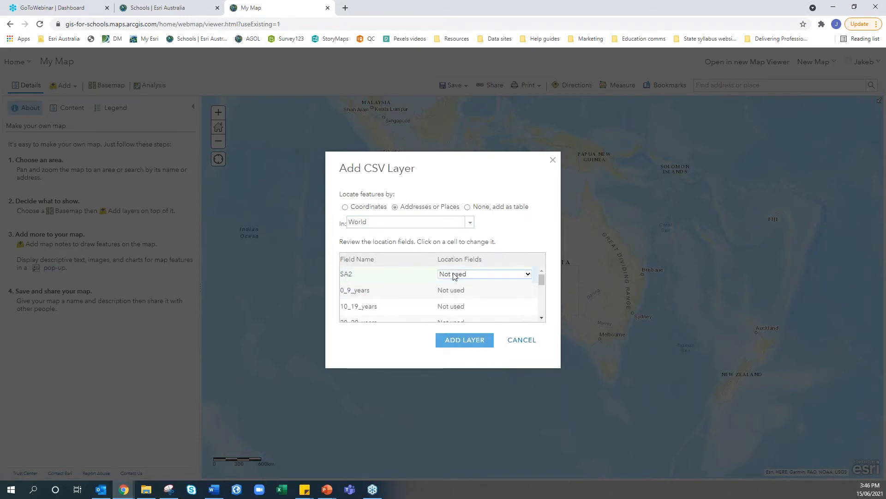
click(454, 275)
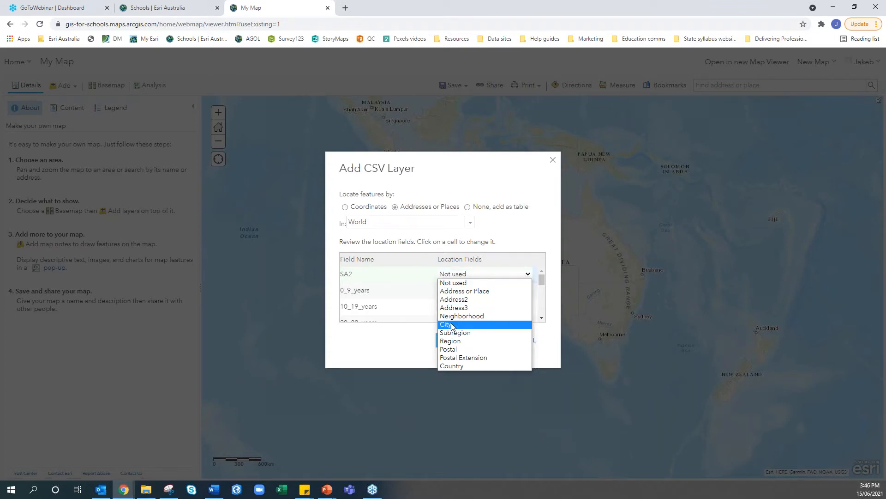
click(482, 274)
click(480, 207)
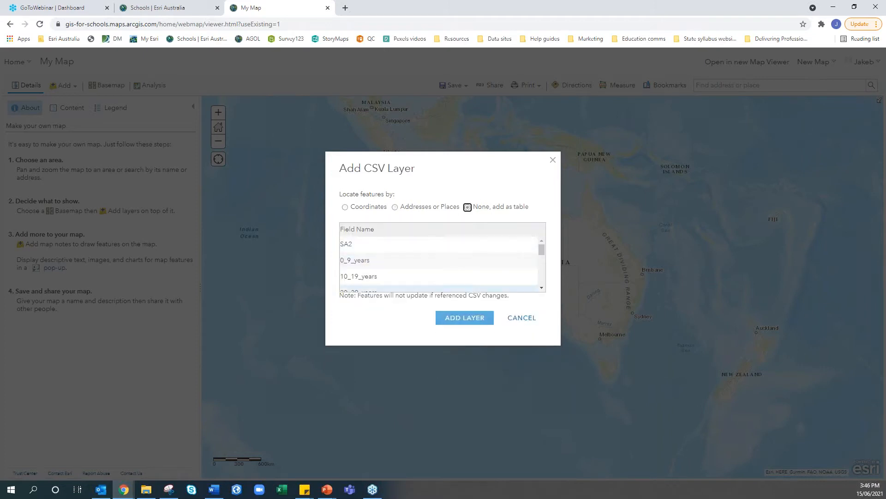
click(468, 319)
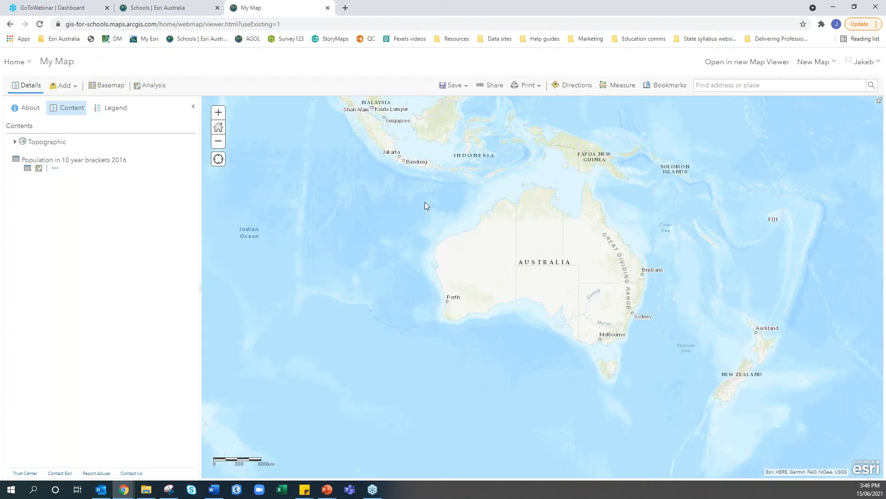
Search all of ArcGIS Online for 'australia' boundary layers
click(60, 92)
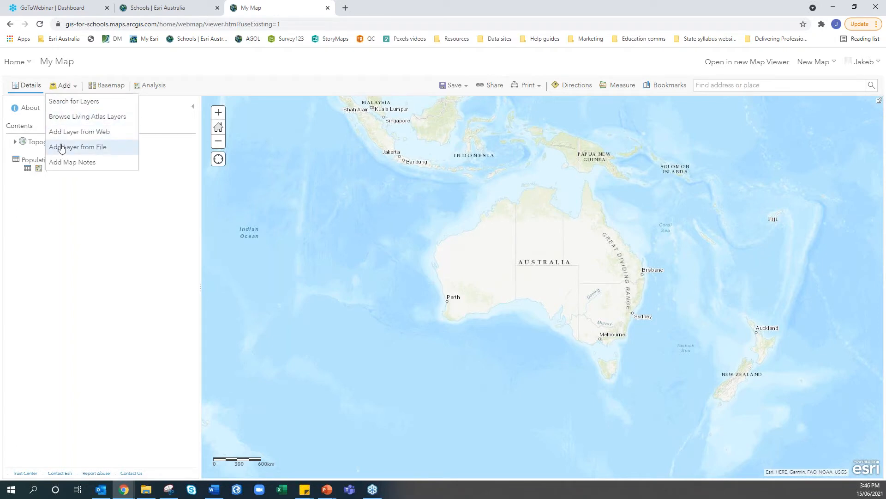
click(72, 102)
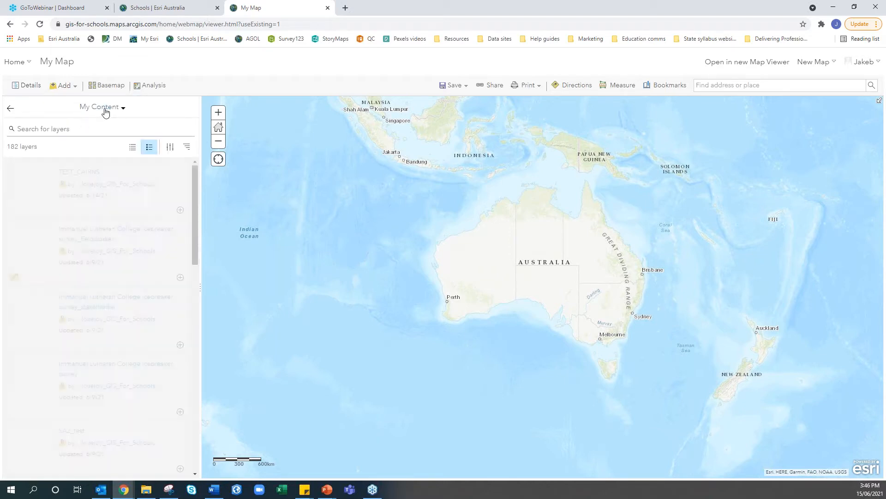
click(98, 111)
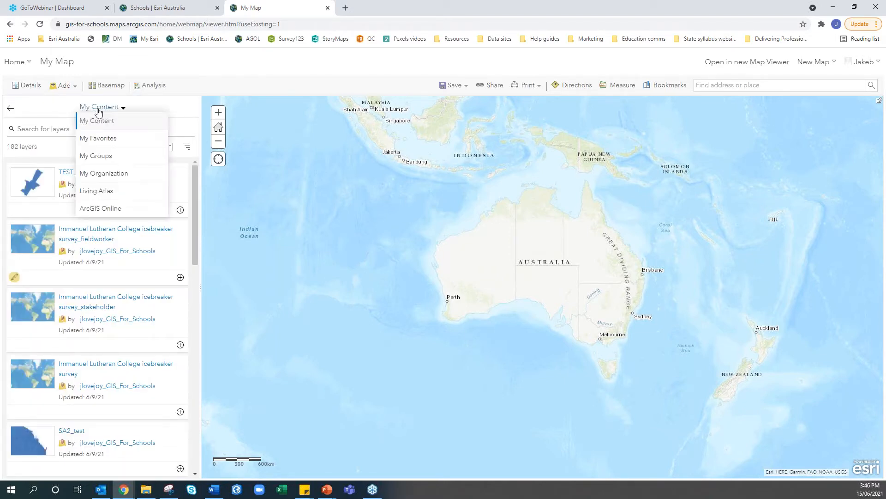
click(96, 207)
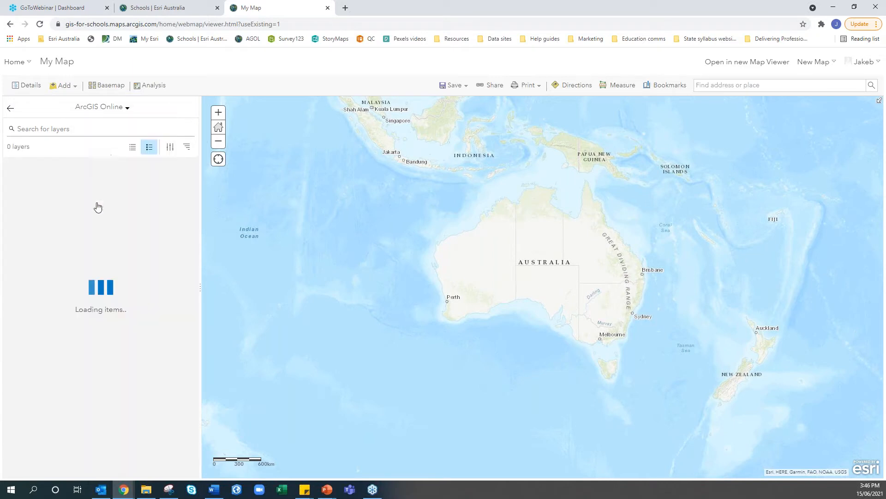
click(92, 130)
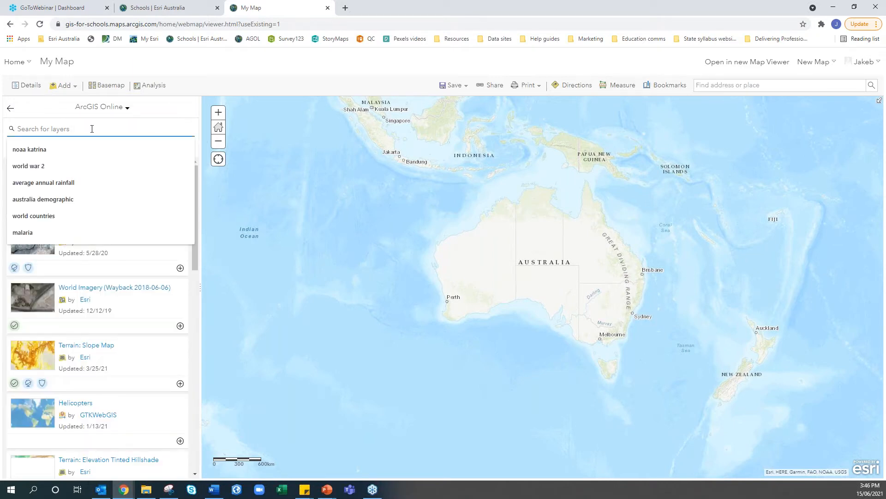
text(australia)
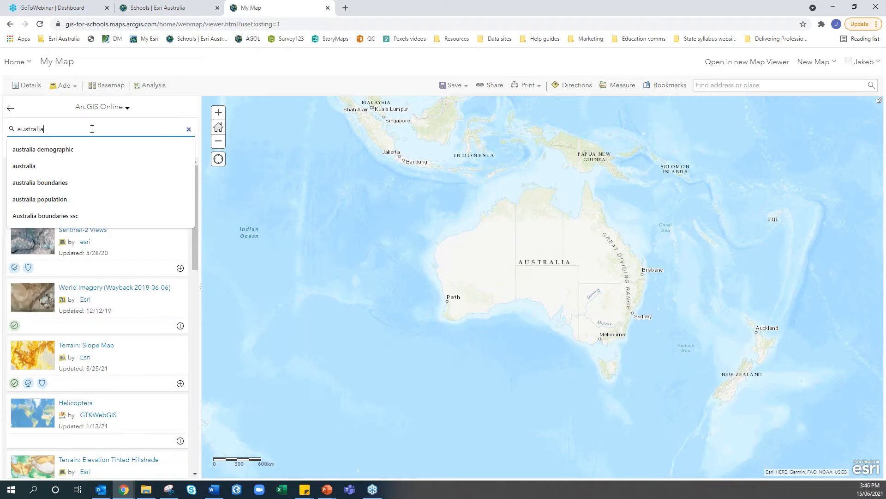
click(76, 183)
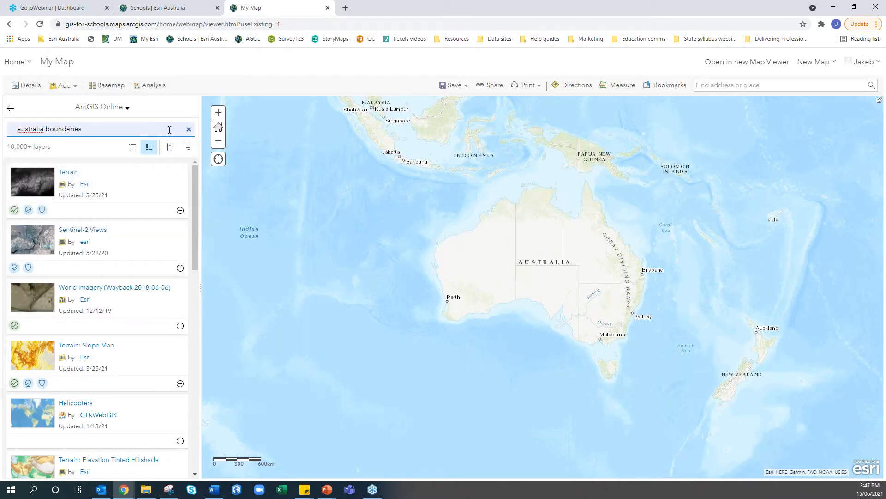
key(Return)
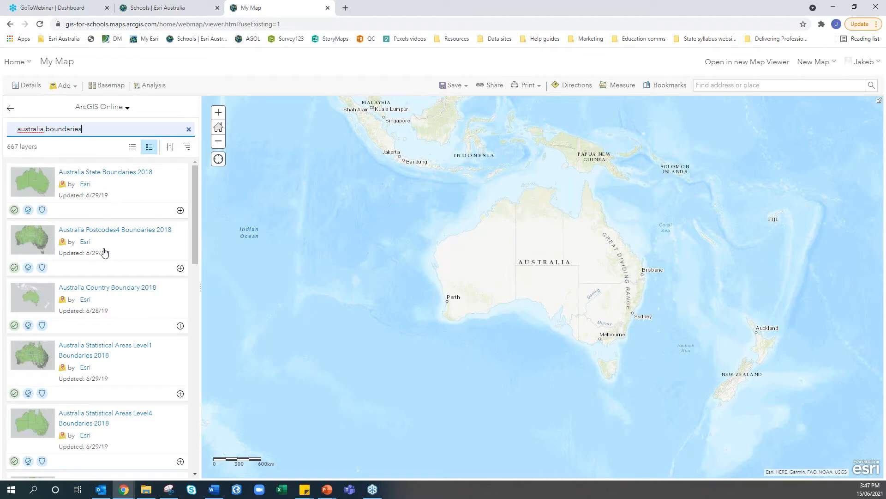
Add the Australia Statistical Areas Level2 Boundaries 2018 layer and pan to show Tasmania
scroll(106, 231, down, 2)
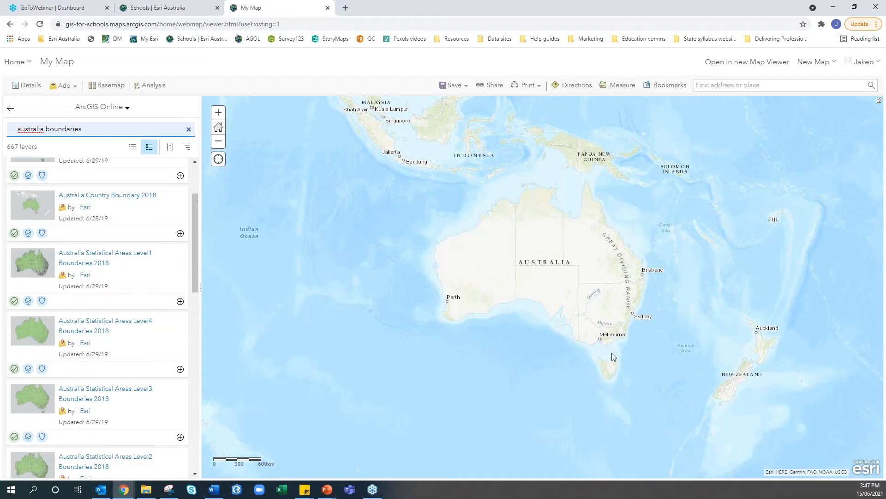
scroll(70, 277, down, 1)
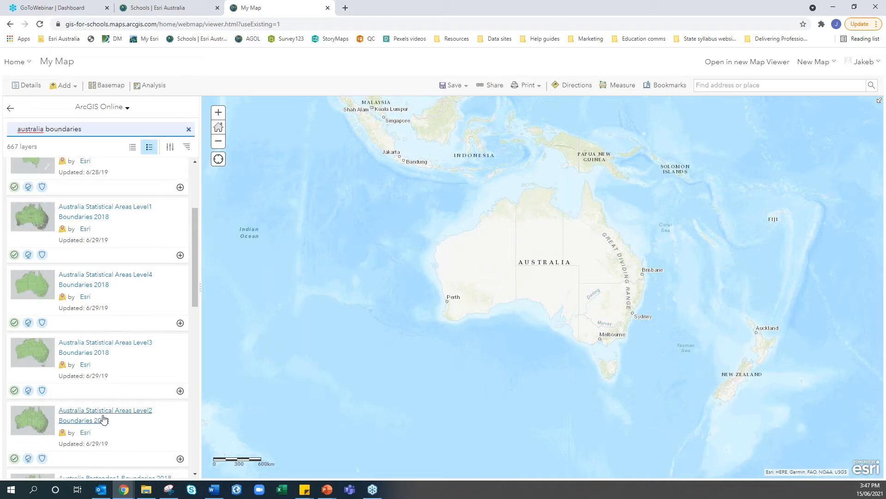
scroll(104, 418, down, 3)
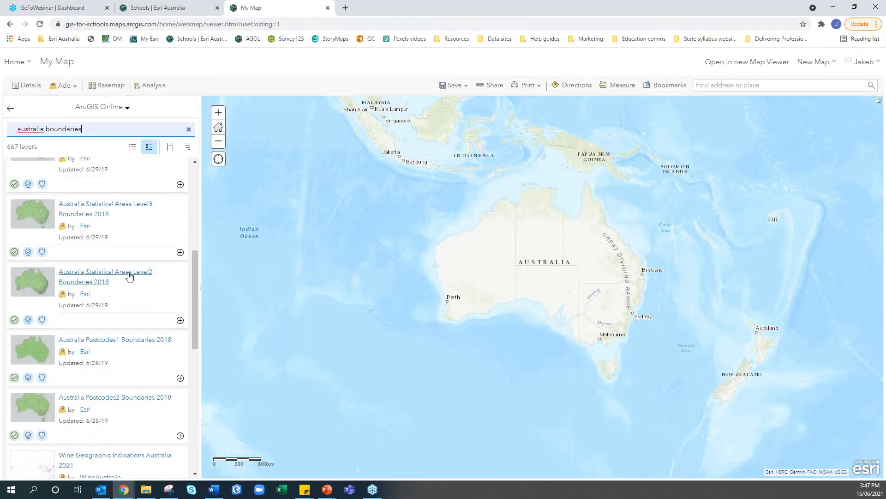
click(180, 321)
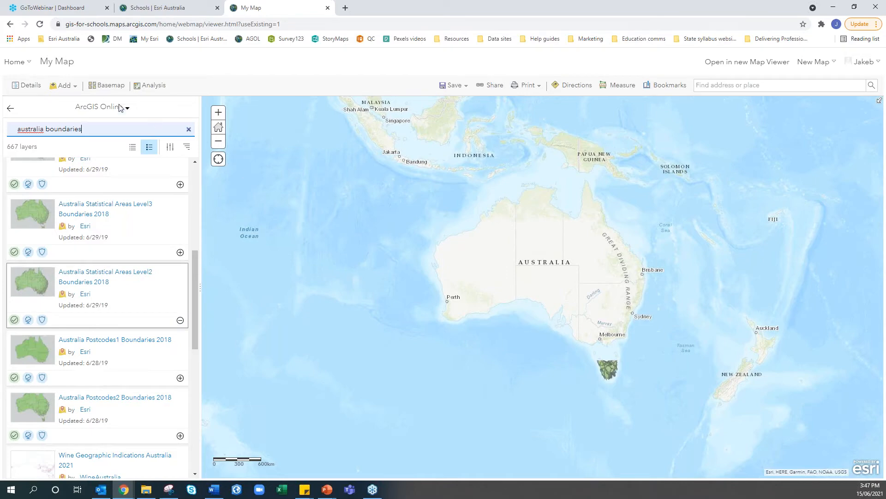
click(26, 85)
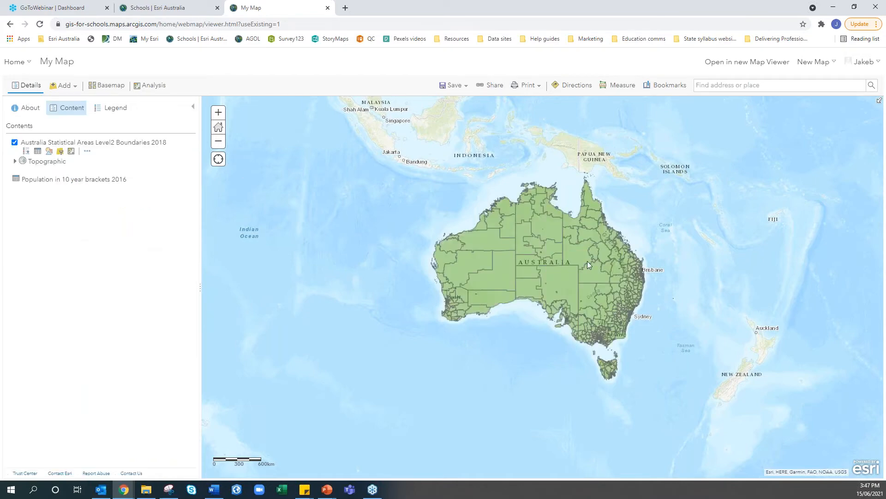
scroll(561, 244, down, 3)
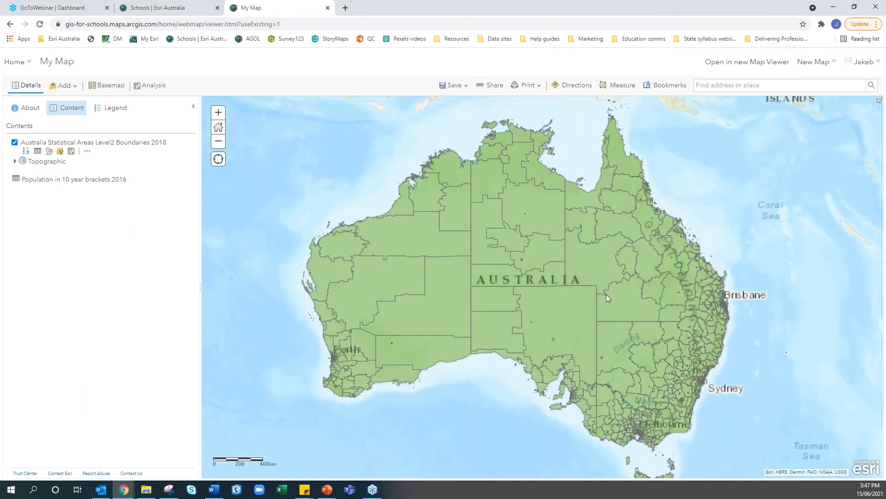
drag(561, 235, 508, 194)
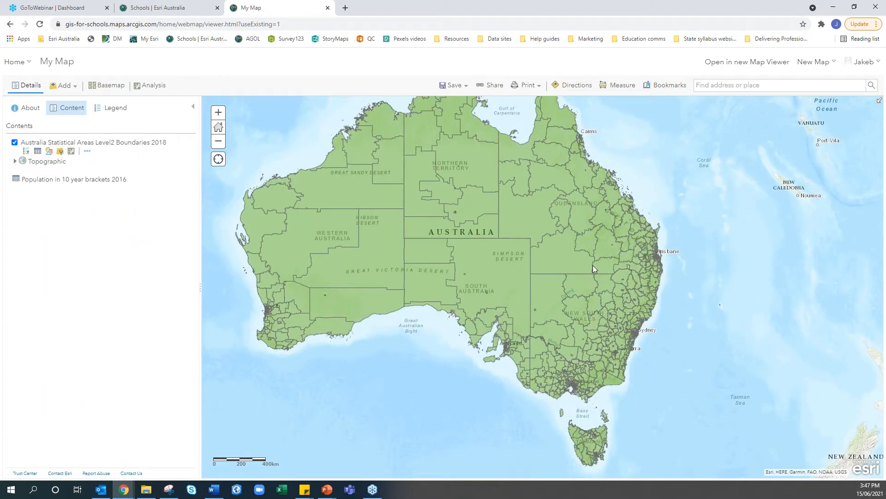
drag(593, 266, 612, 286)
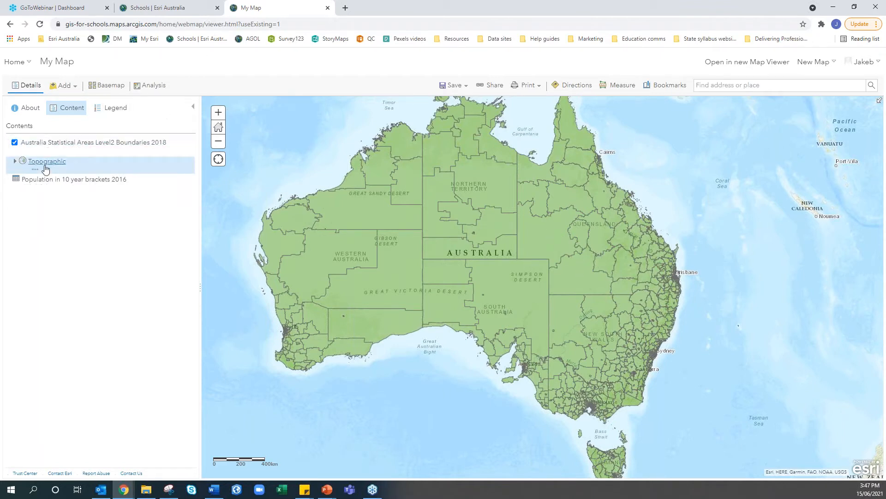
Start Join Features targeting Australia Statistical Areas Level2 Boundaries 2018, joining by matching fields
click(153, 88)
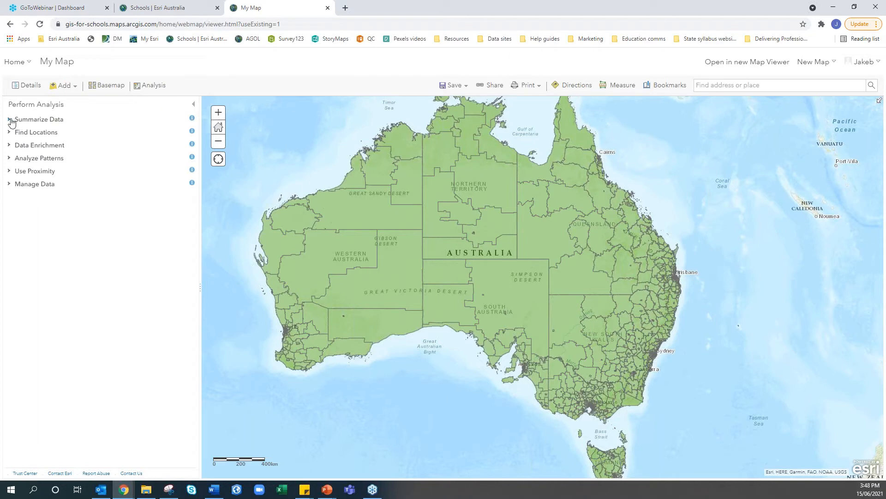
click(11, 120)
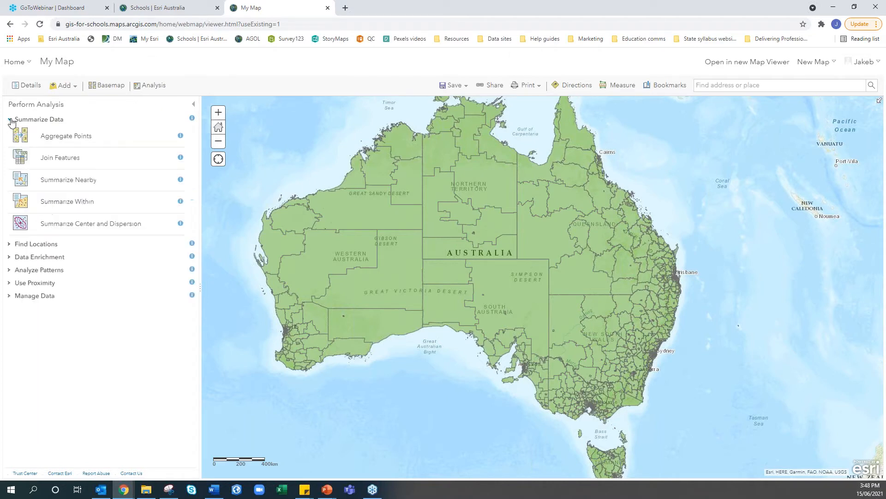
click(60, 158)
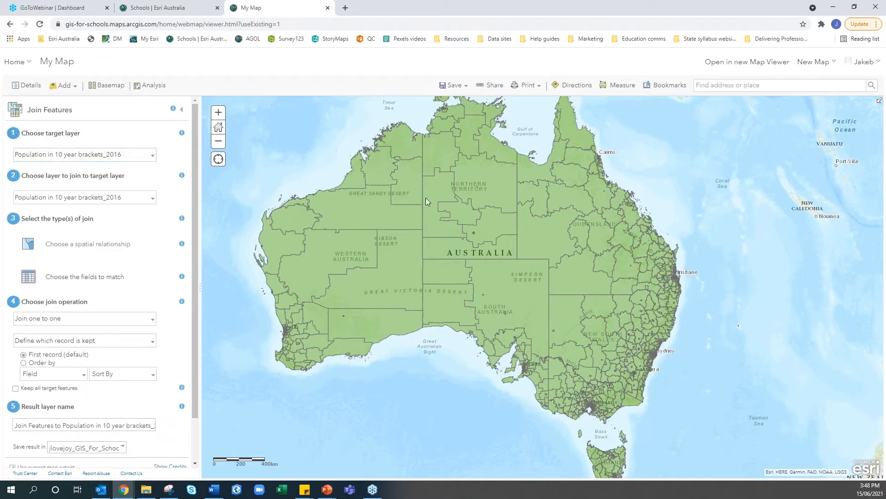
click(147, 157)
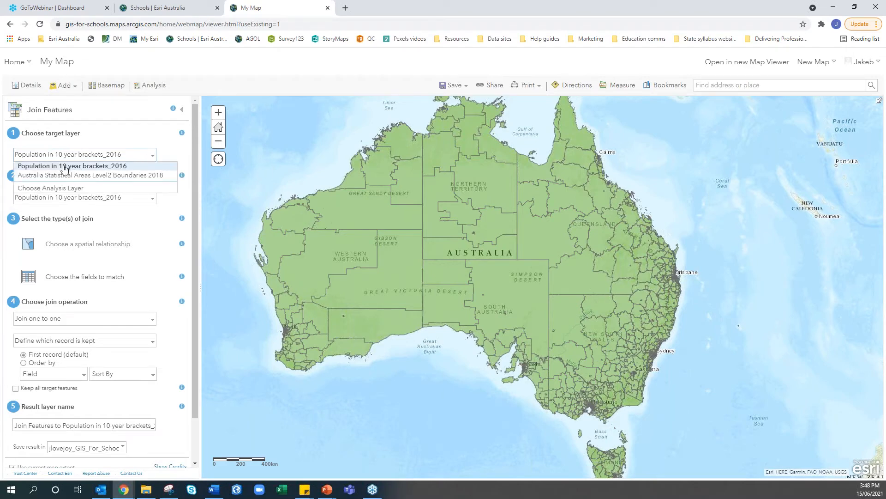
click(36, 179)
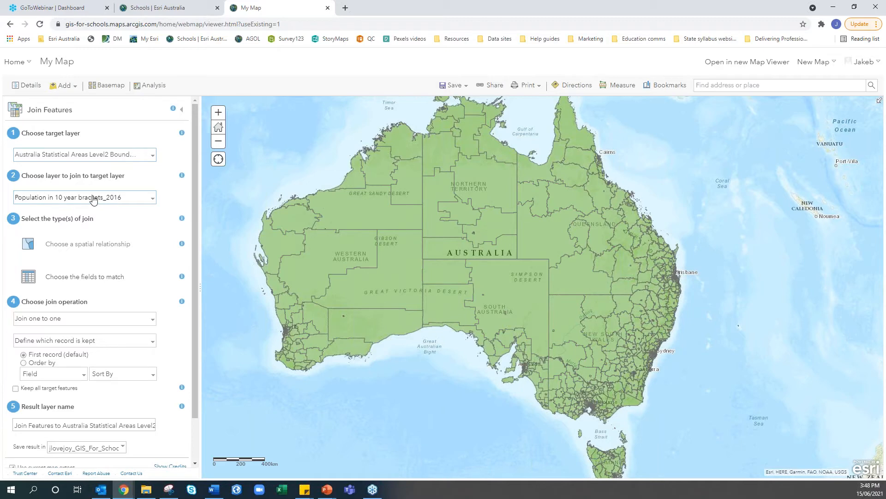
click(28, 278)
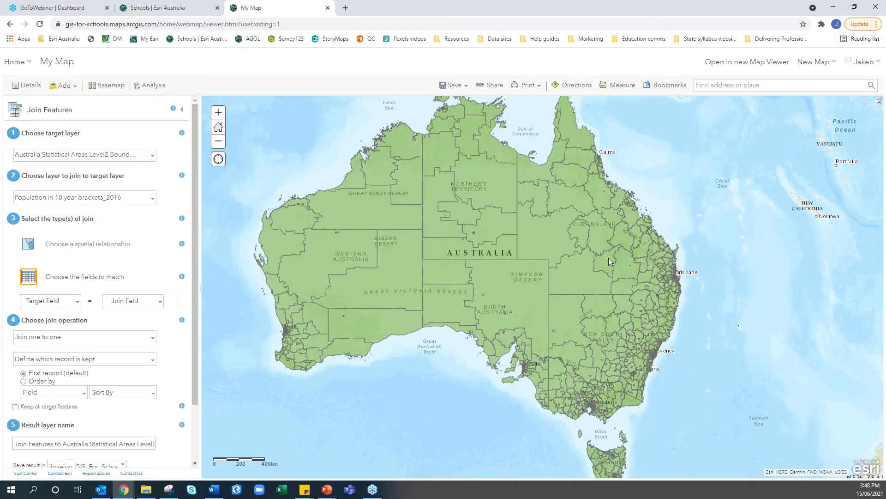
Open the Far South West polygon's popup, select its name, and switch to Excel
click(569, 272)
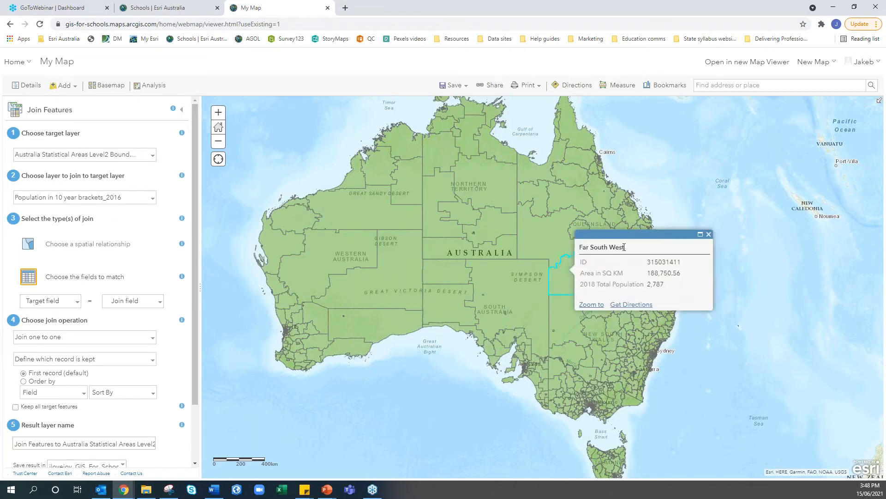
drag(624, 247, 580, 248)
click(280, 490)
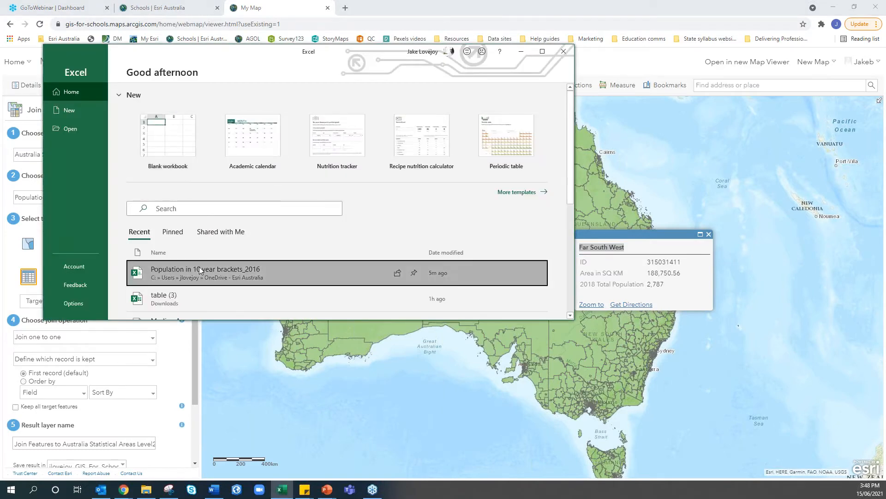
Find 'far south' in the maximized sheet, autofit column A, and select row 413
click(542, 53)
scroll(115, 164, down, 8)
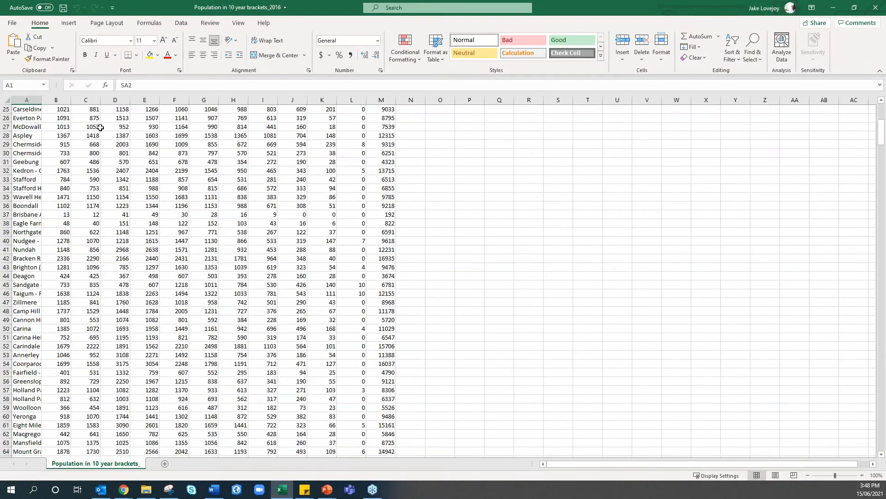
scroll(78, 153, up, 8)
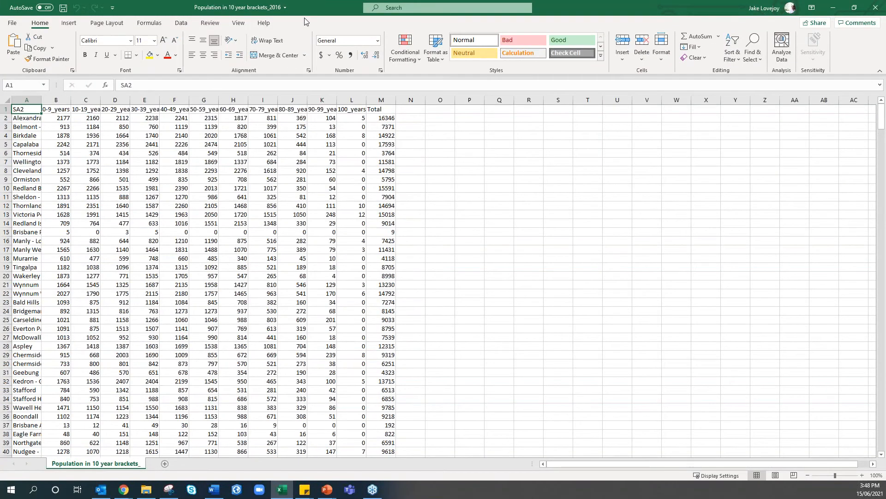
key(ctrl+f)
text(far south)
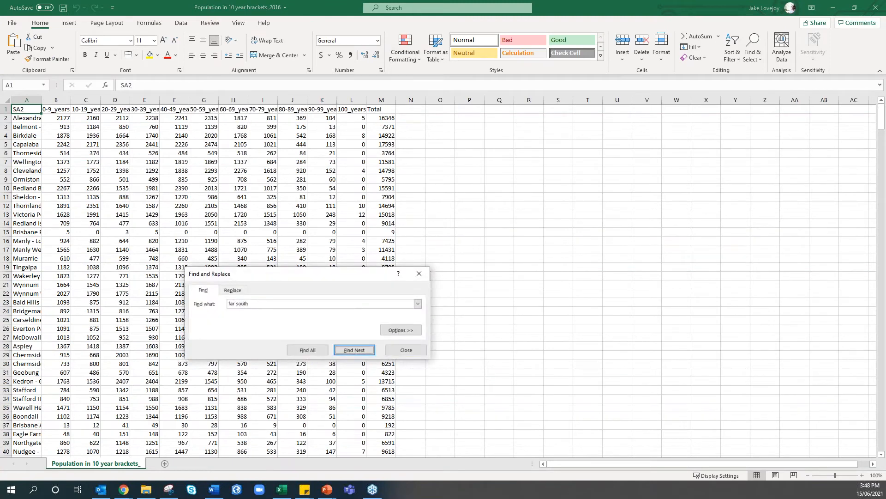
key(Return)
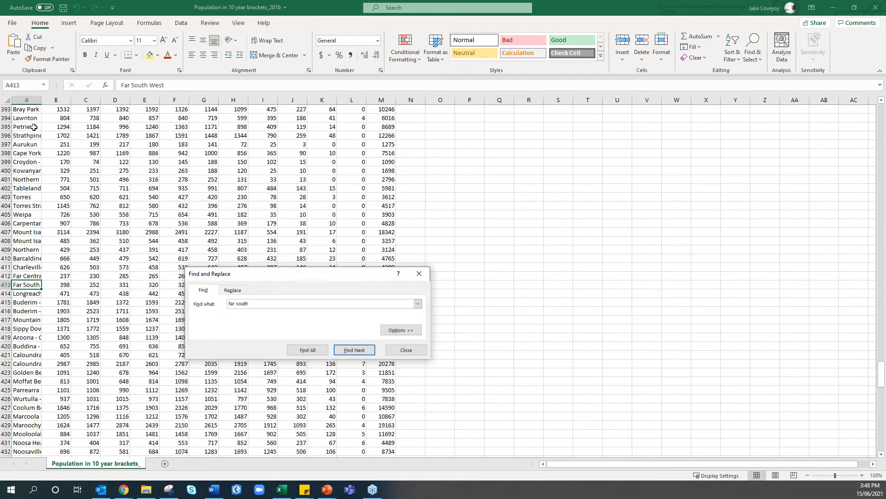
double_click(41, 100)
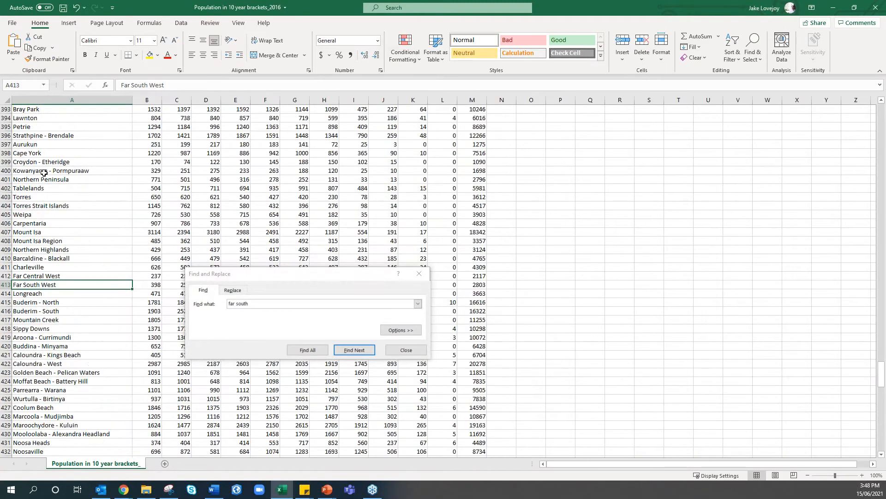
click(406, 349)
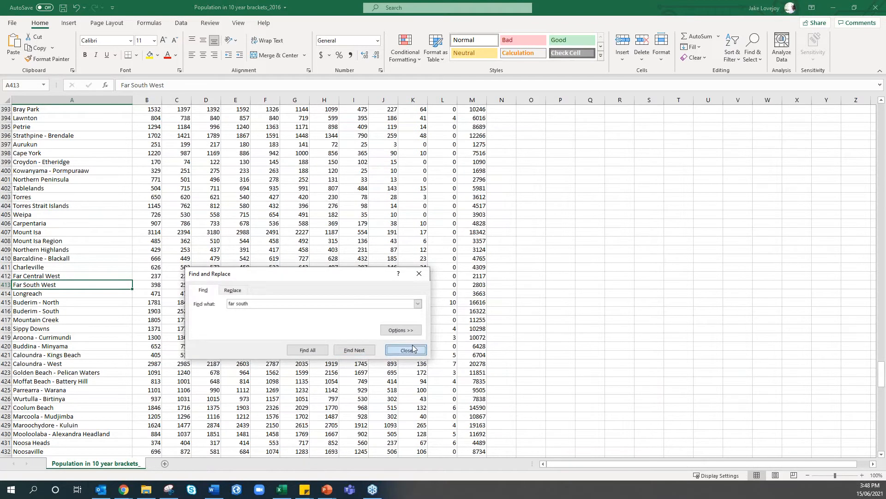
key(shift+space)
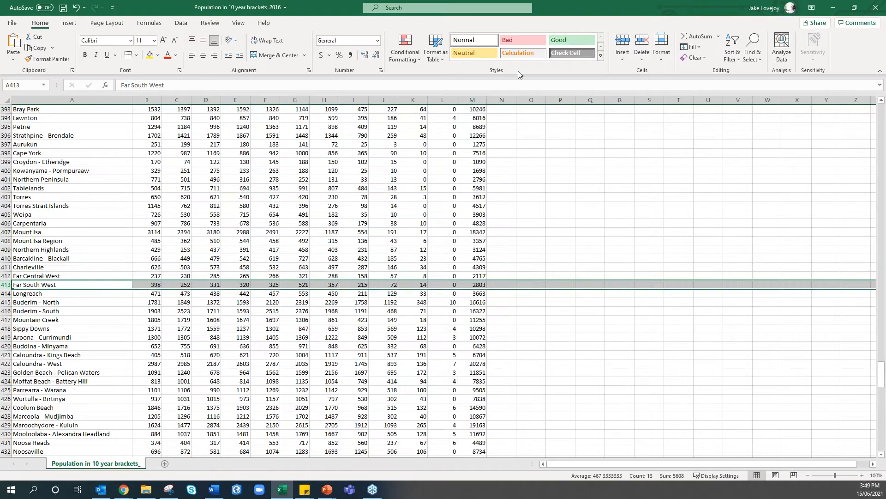
key(alt+Tab)
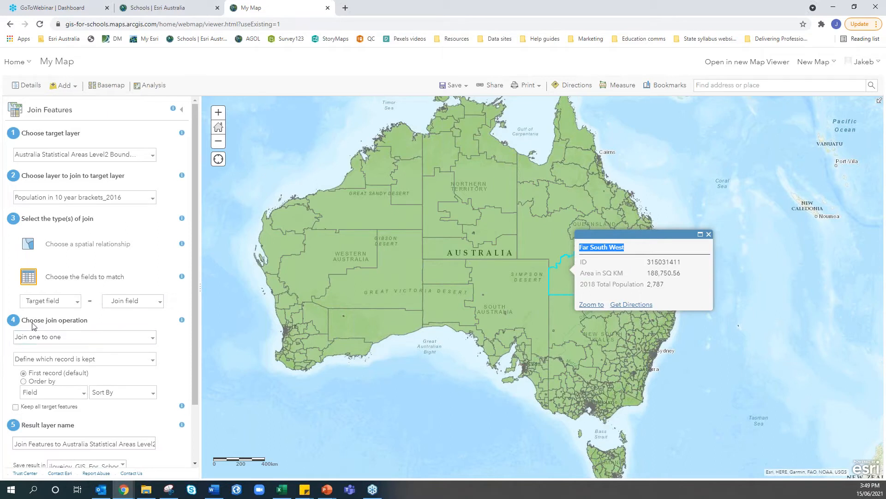
Set the join's target field to NAME and join field to SA2
click(71, 302)
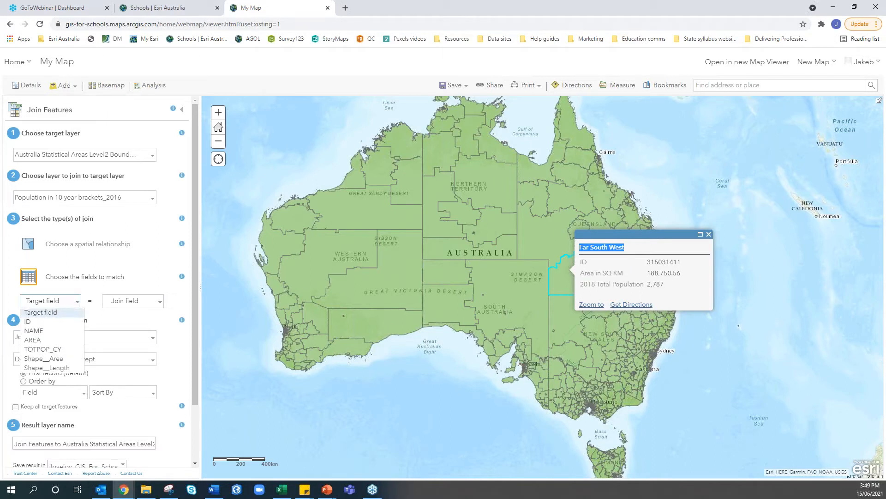
click(34, 330)
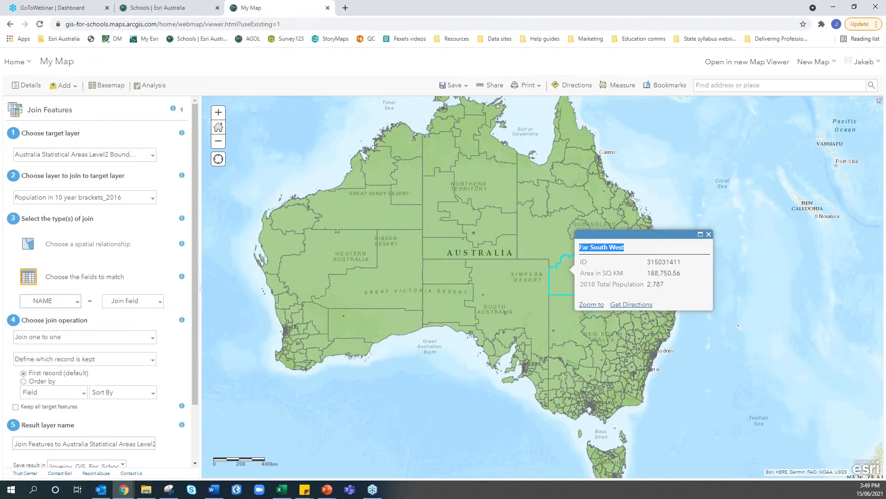
click(157, 301)
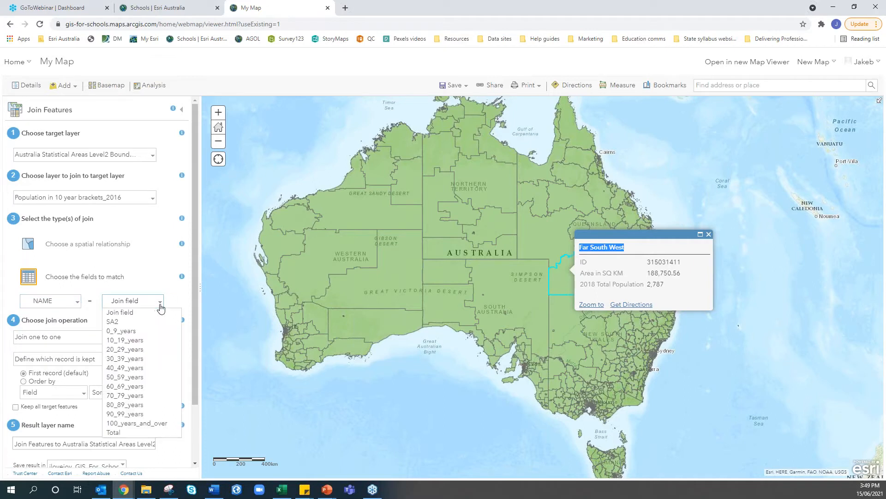
click(115, 323)
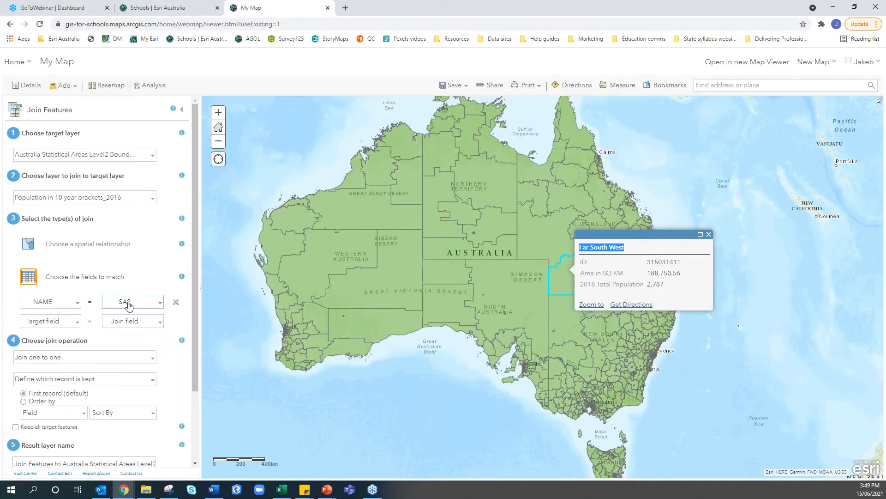
Close the population workbook in Excel without saving changes
key(alt+Tab)
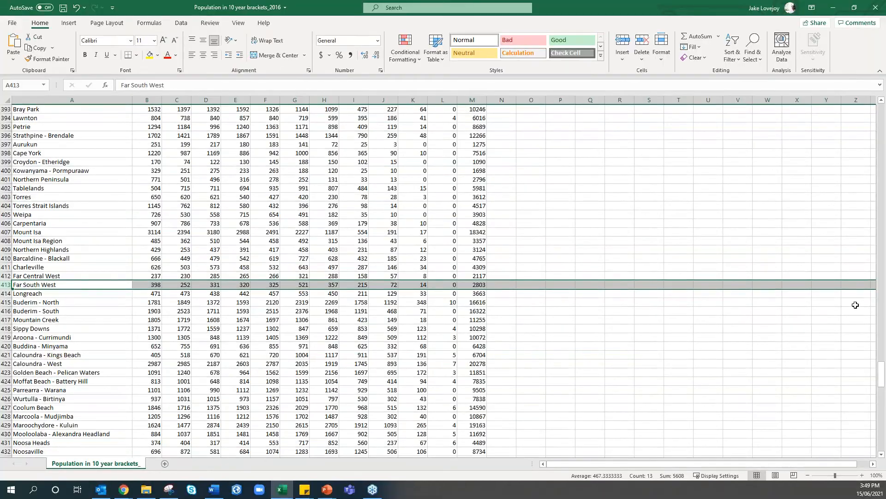
drag(881, 376, 876, 107)
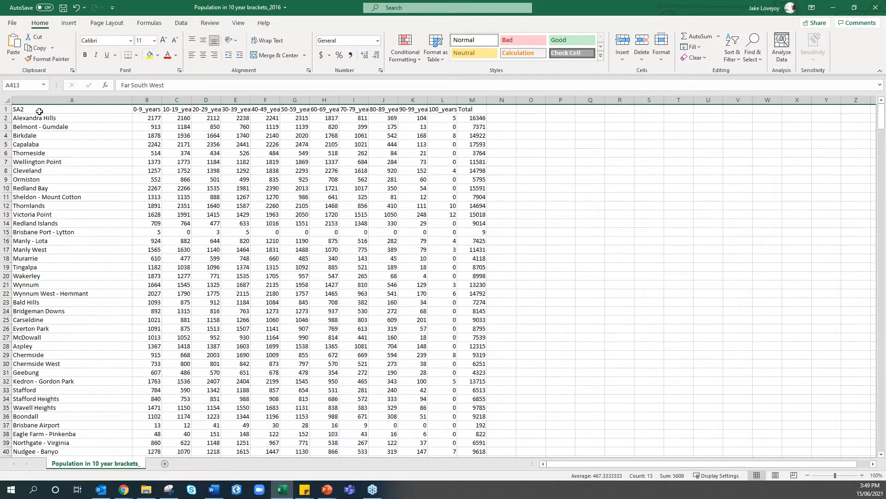
click(23, 99)
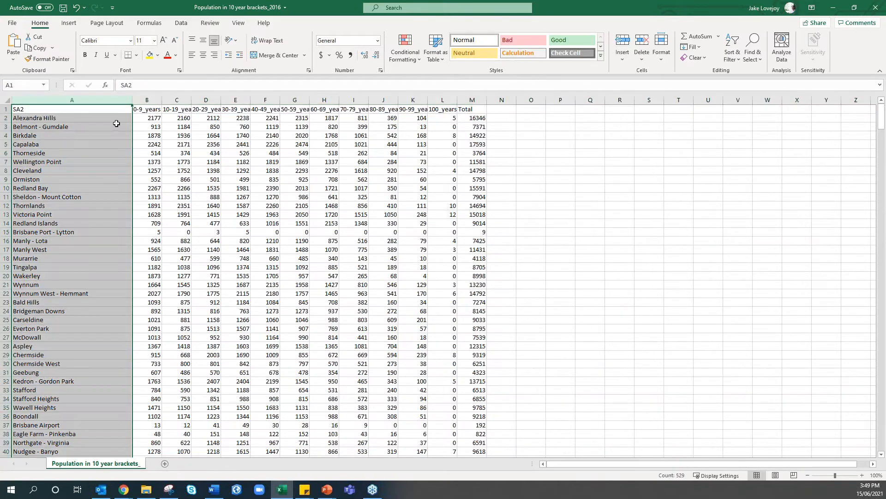
click(876, 7)
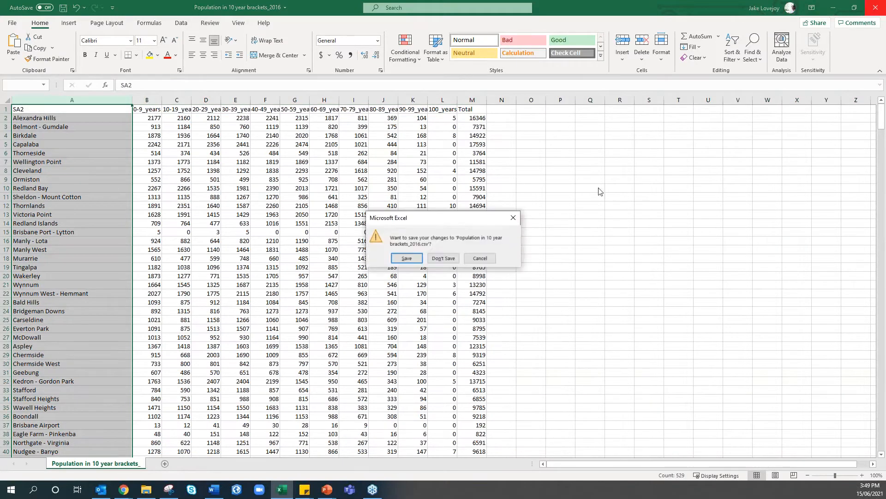
click(443, 257)
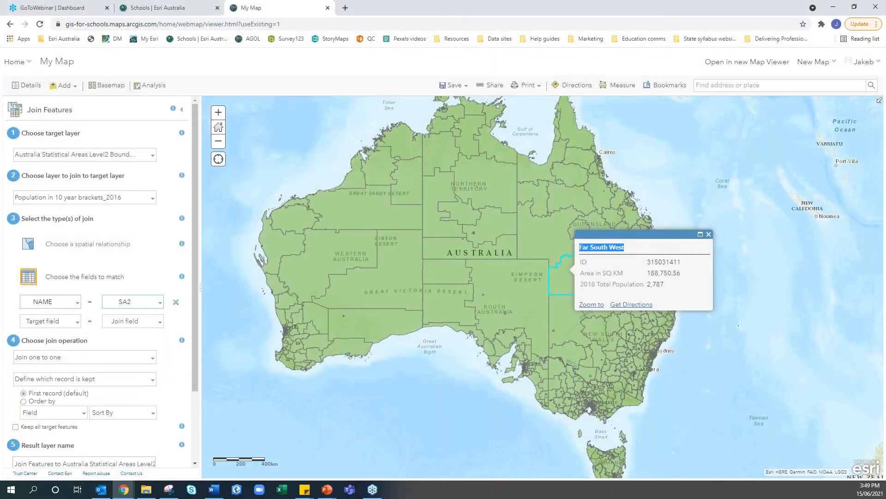
Name the result 'Webinar choropleth', untick Use current map extent, and run the analysis
click(709, 234)
scroll(97, 306, down, 2)
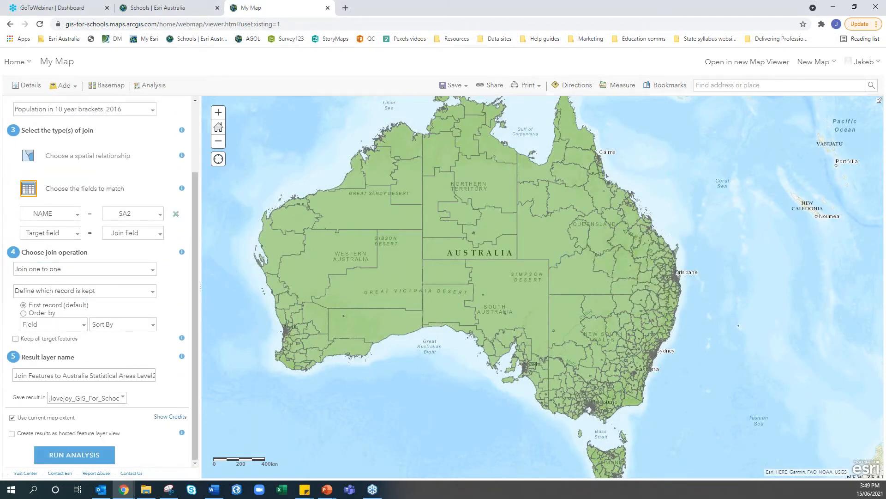
click(52, 374)
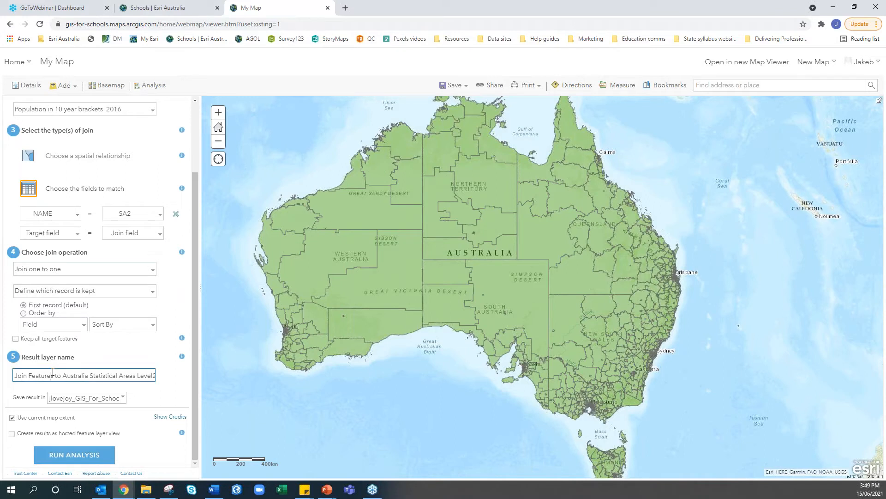
key(ctrl+a)
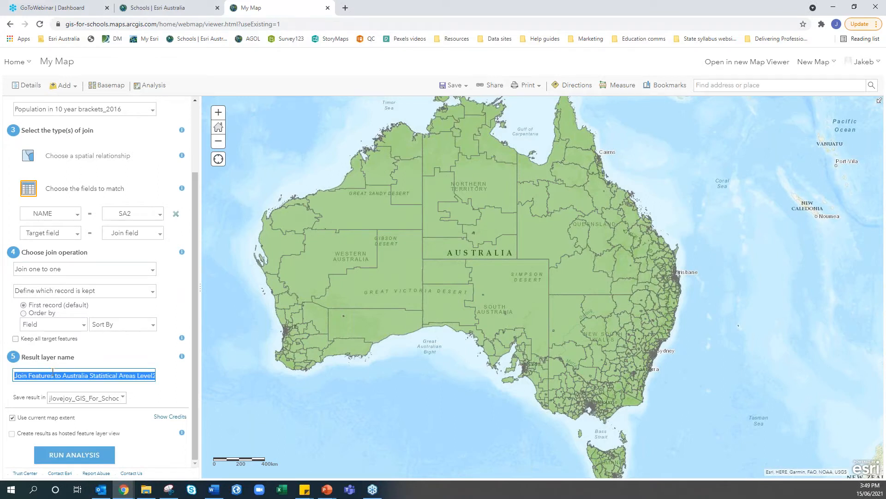
text(Webinar )
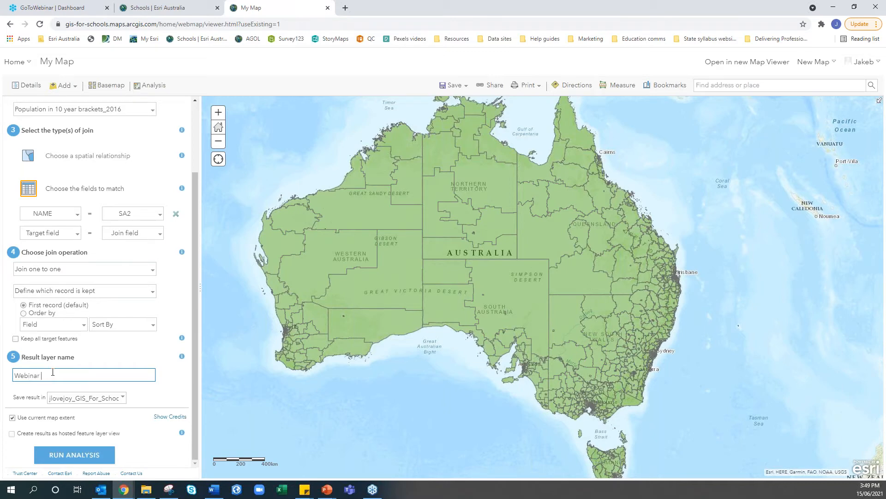
text(choropleth)
click(13, 418)
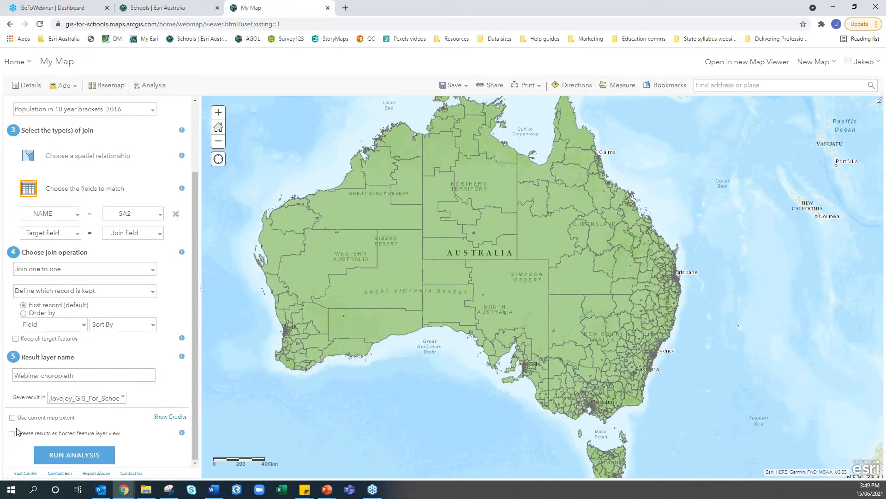
click(58, 457)
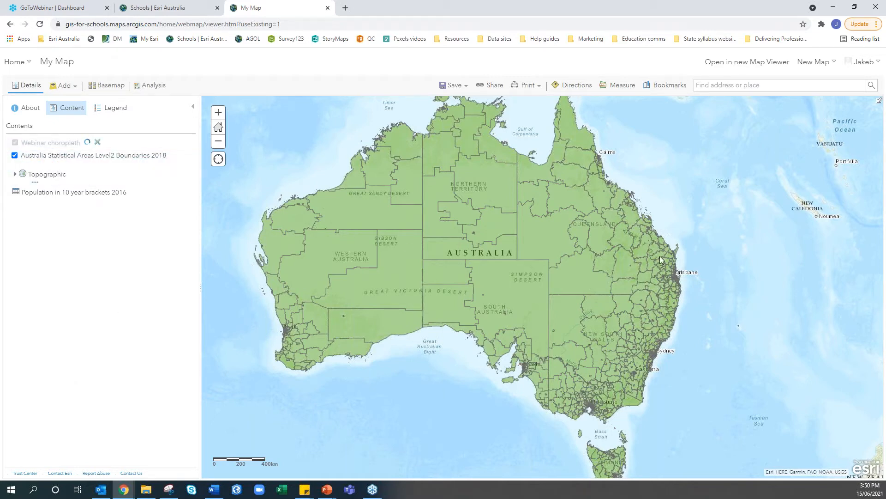
Toggle the Statistical Areas boundary layer off and on to compare it with the Webinar choropleth
click(16, 155)
click(16, 156)
drag(618, 284, 632, 298)
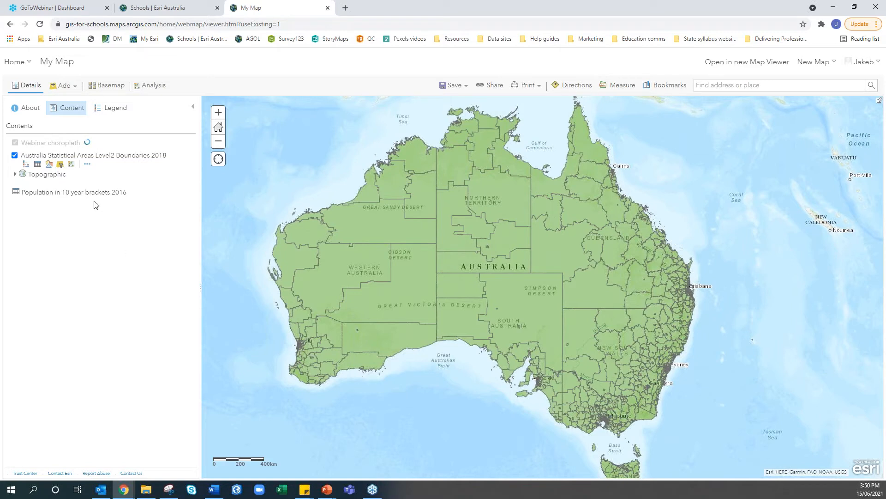
mouse_move(98, 196)
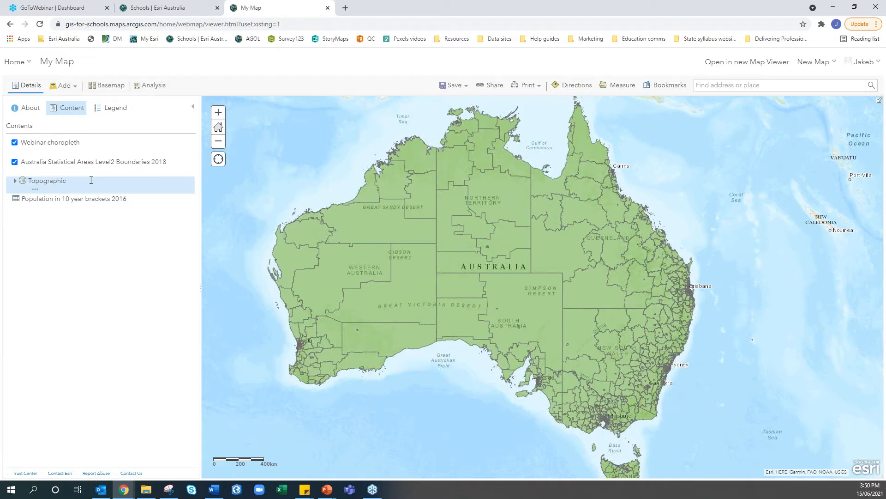
mouse_move(69, 148)
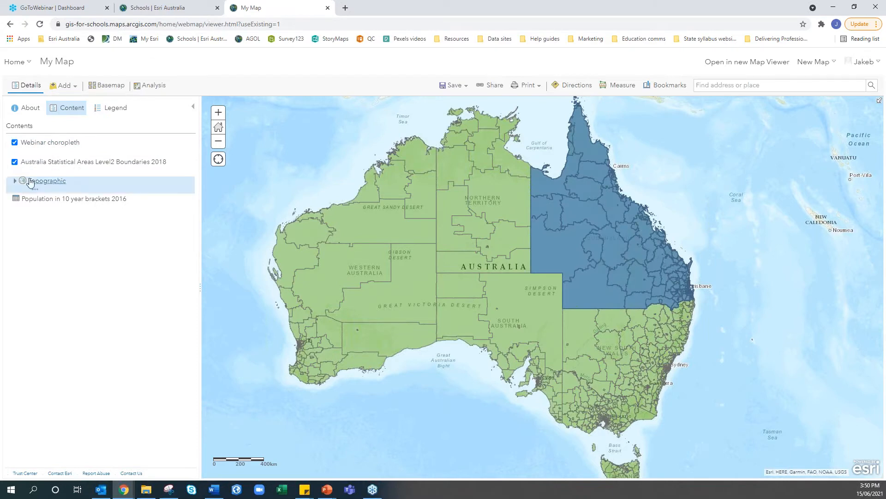
mouse_move(21, 169)
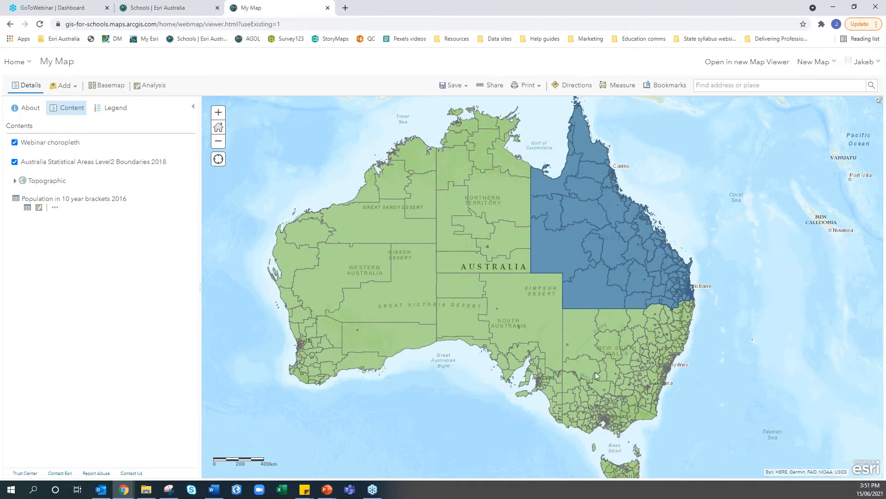
click(16, 164)
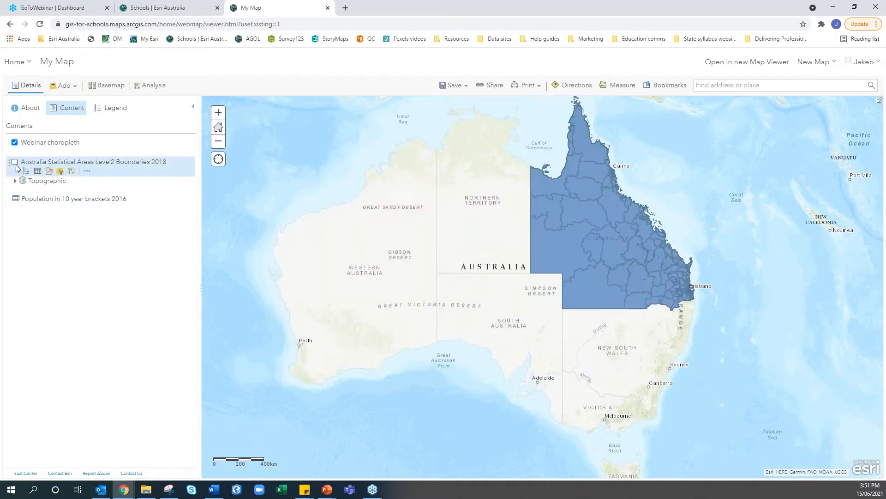
click(15, 164)
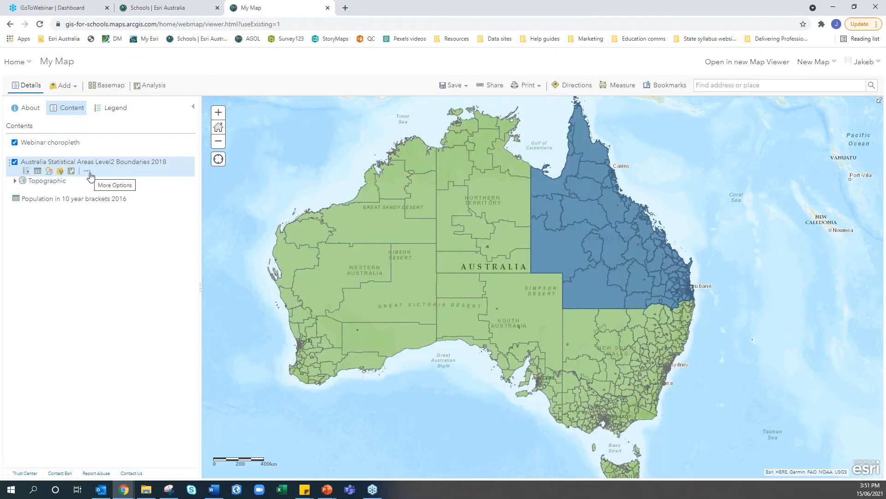
Remove the Australia Statistical Areas Level2 Boundaries 2018 layer and recentre the map on Queensland
click(87, 171)
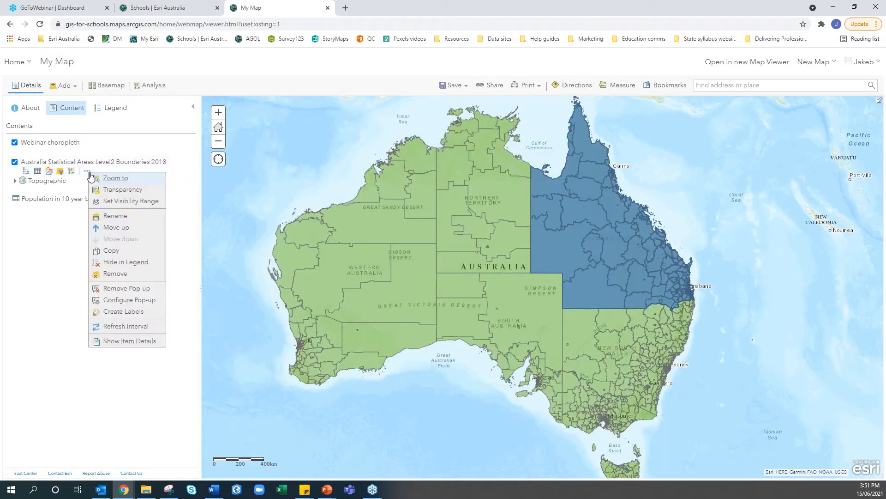
click(110, 274)
click(386, 299)
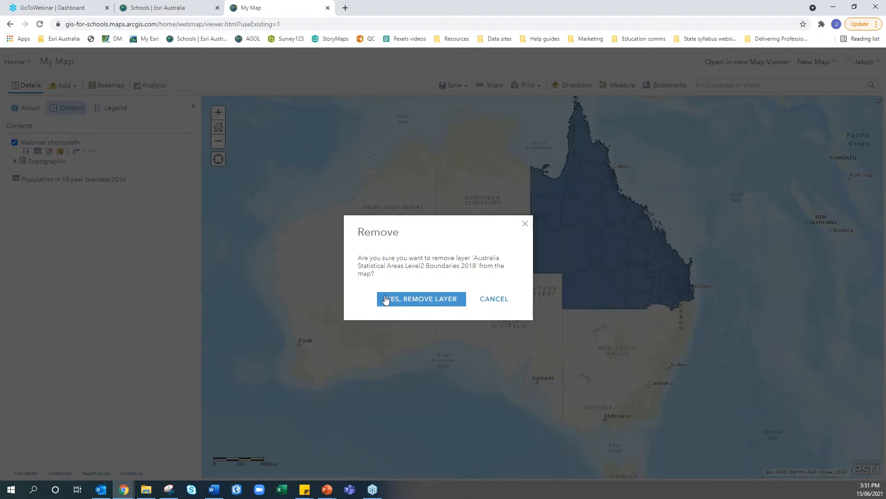
drag(597, 275, 592, 307)
scroll(592, 308, up, 1)
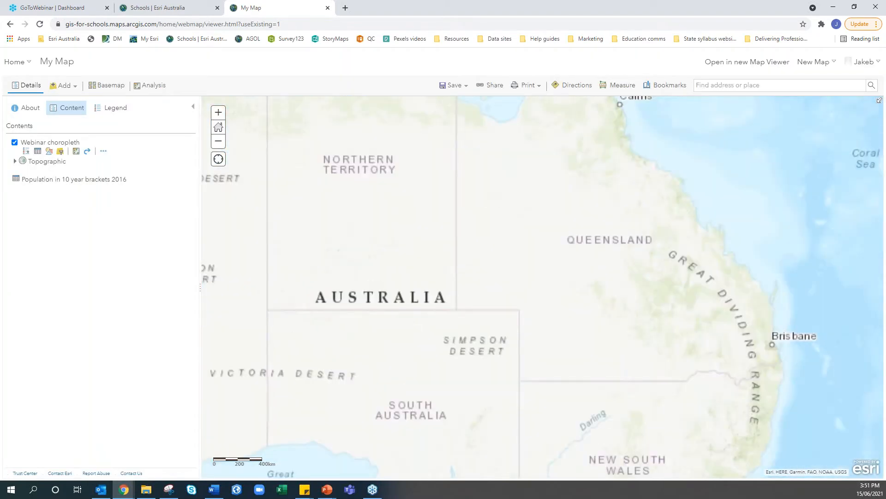
scroll(583, 313, down, 1)
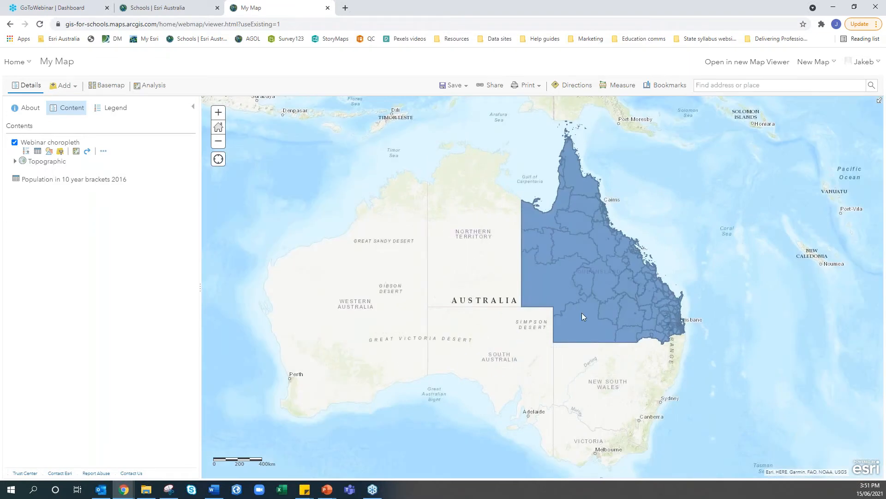
Review the Far South West region's age counts in its popup, then show the Webinar layer's legend
click(582, 313)
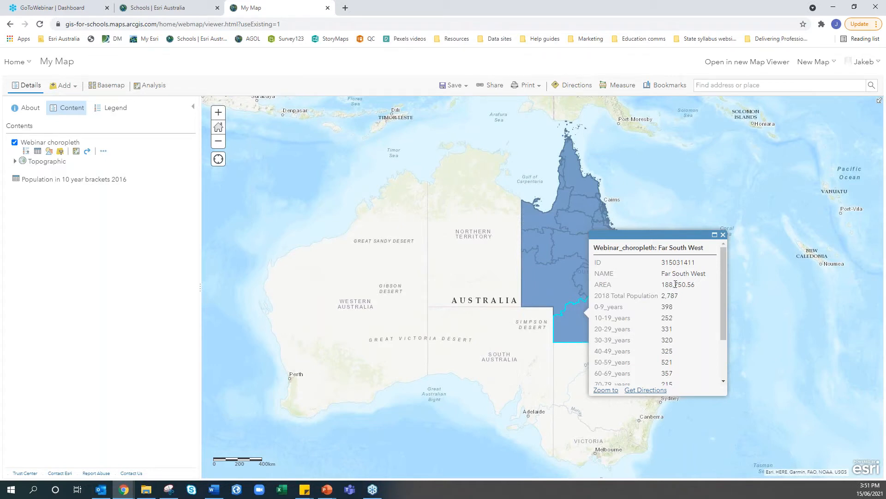
scroll(676, 284, down, 2)
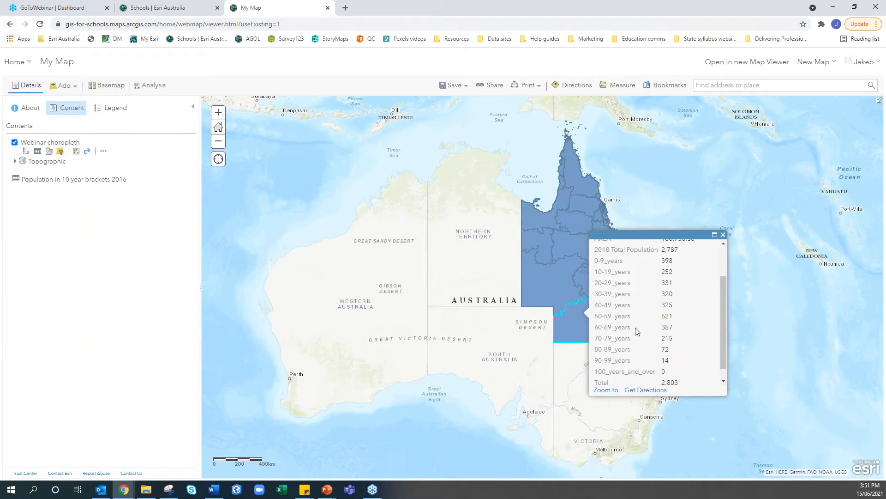
scroll(635, 306, up, 2)
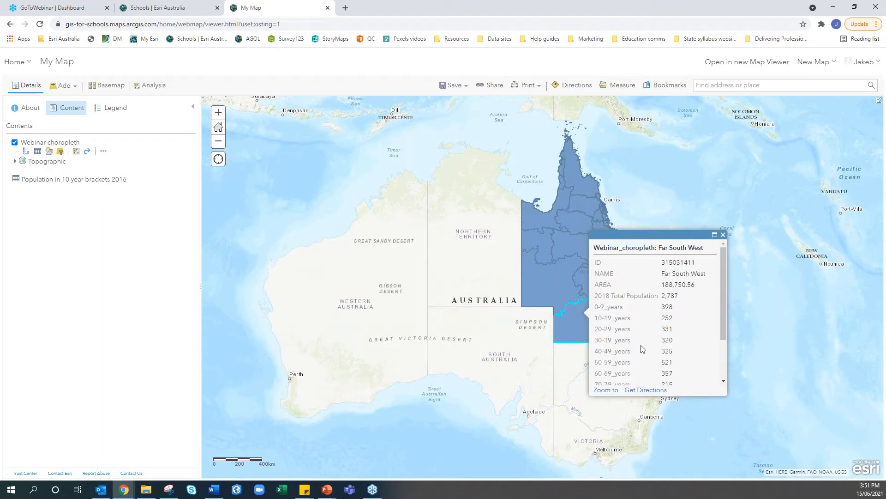
click(723, 234)
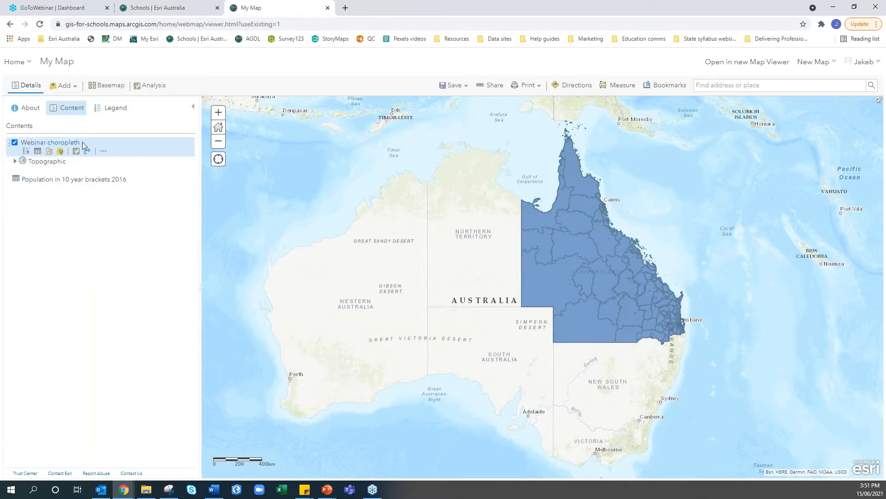
click(35, 143)
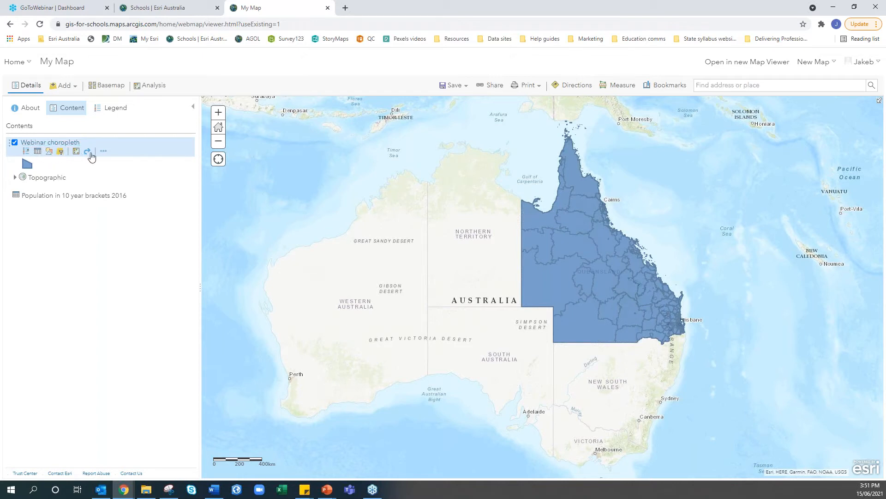
Style the Webinar choropleth by the 0-9_years attribute using Counts and Amounts (Color)
click(49, 152)
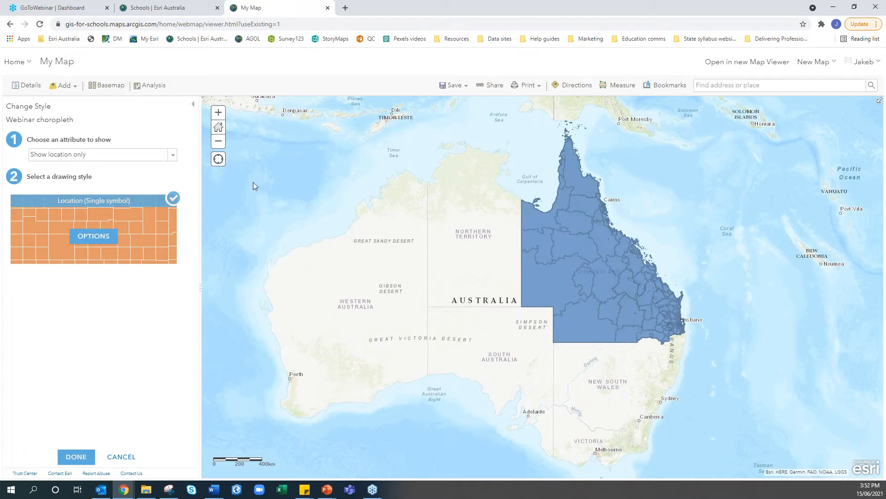
click(172, 156)
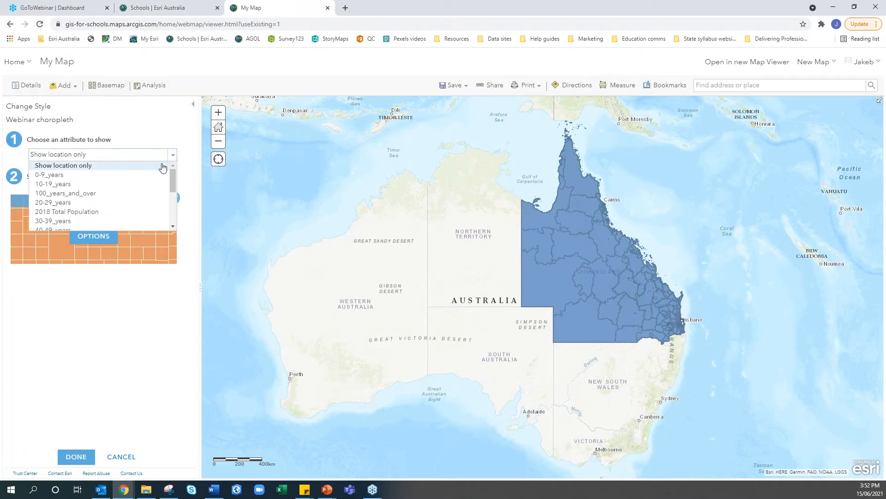
click(109, 177)
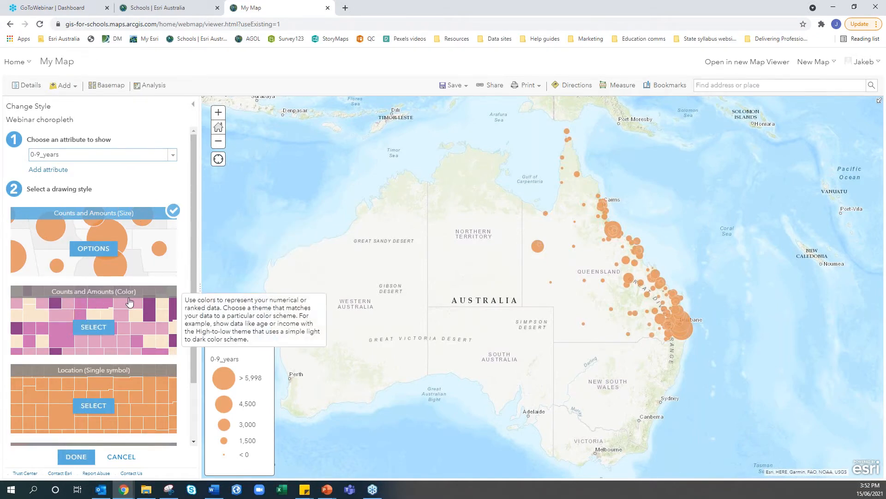
click(104, 328)
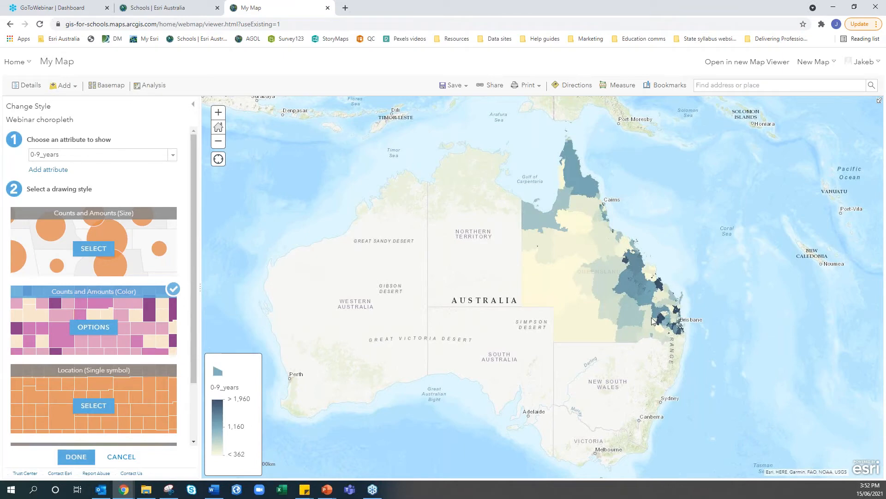
Turn on Classify Data with Natural Breaks and 6 classes, from 0–383 to 2,910–5,998
click(95, 326)
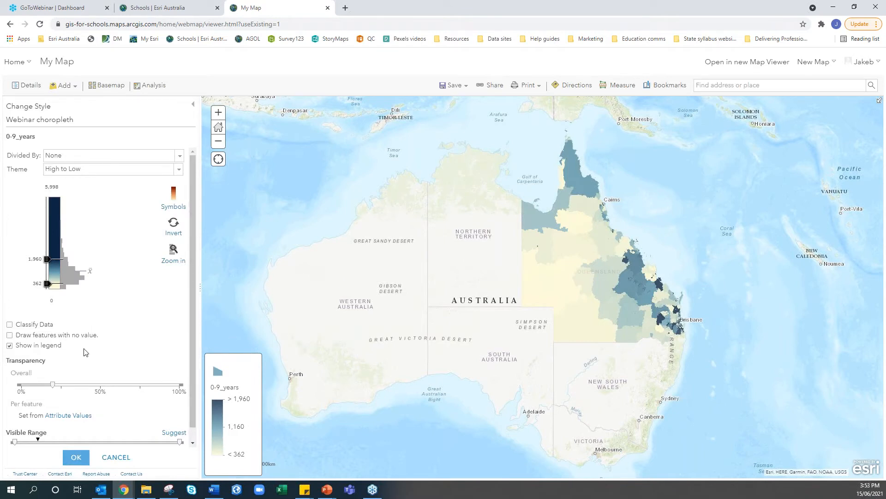
scroll(84, 352, down, 1)
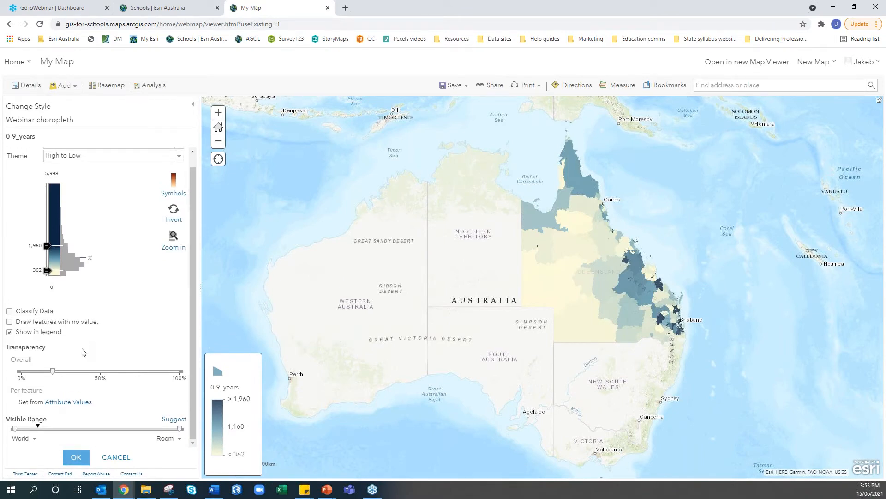
click(10, 311)
scroll(12, 312, down, 1)
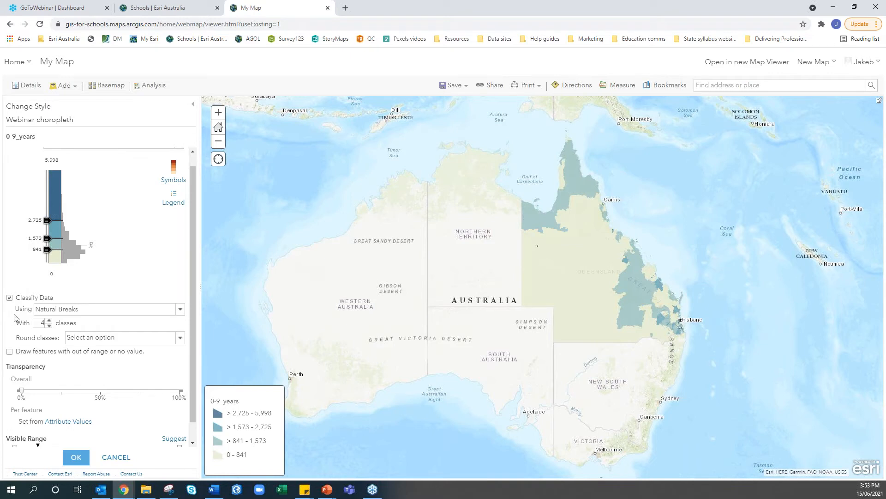
click(49, 310)
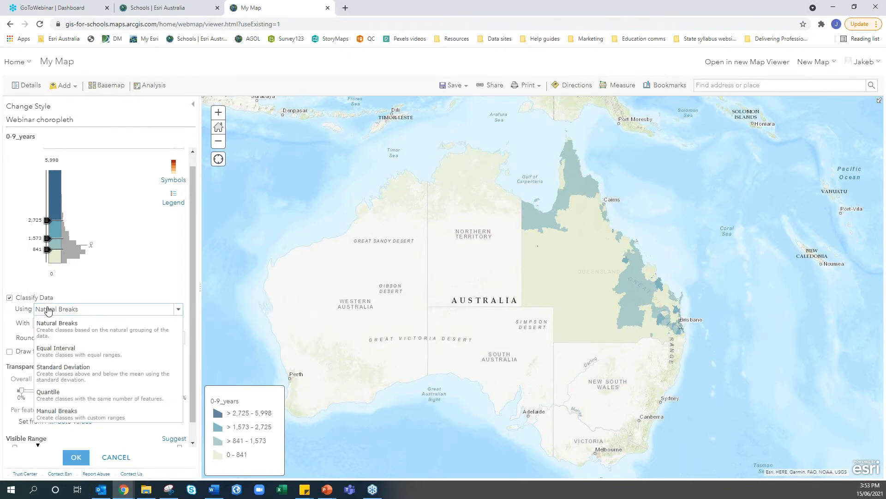
click(59, 338)
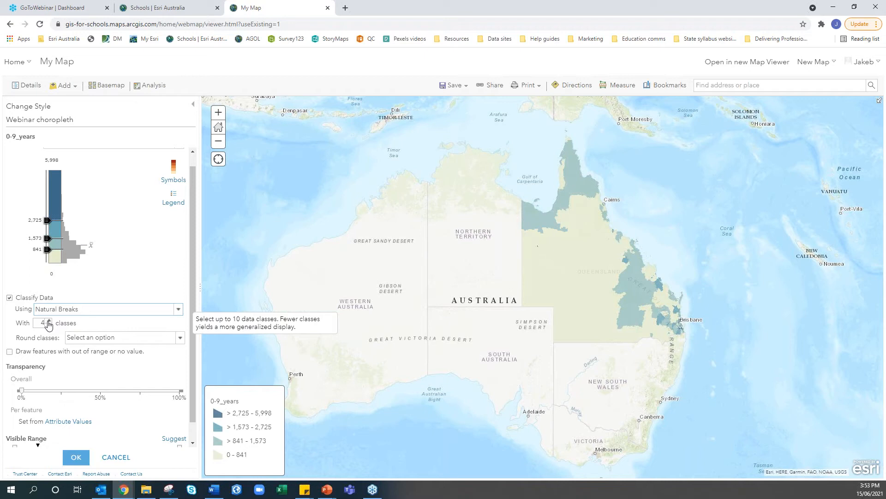
click(49, 322)
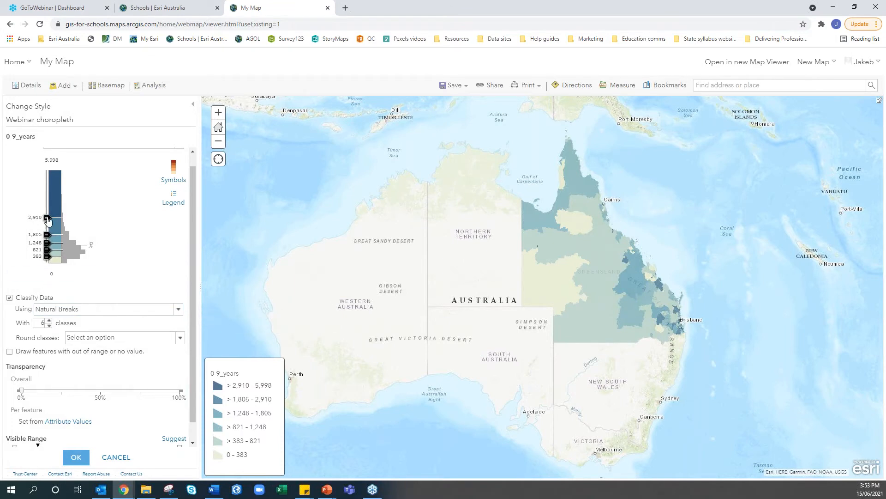
drag(48, 219, 55, 184)
drag(47, 236, 48, 187)
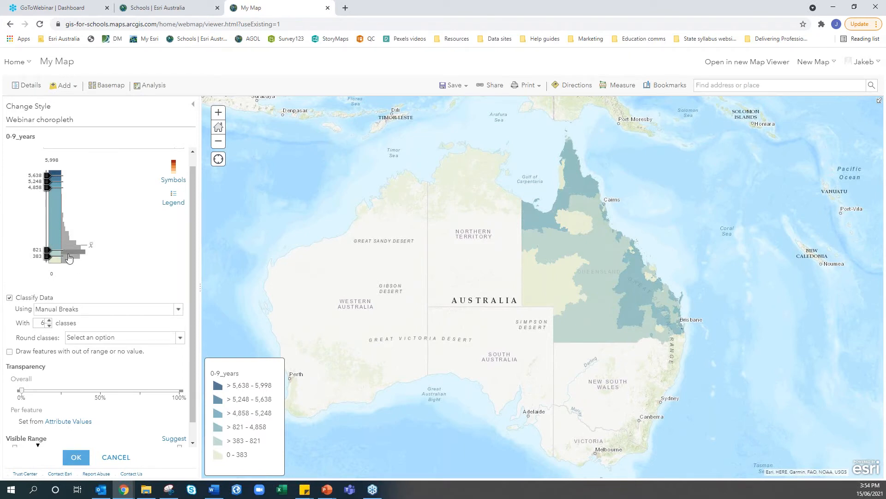
mouse_move(68, 235)
click(51, 312)
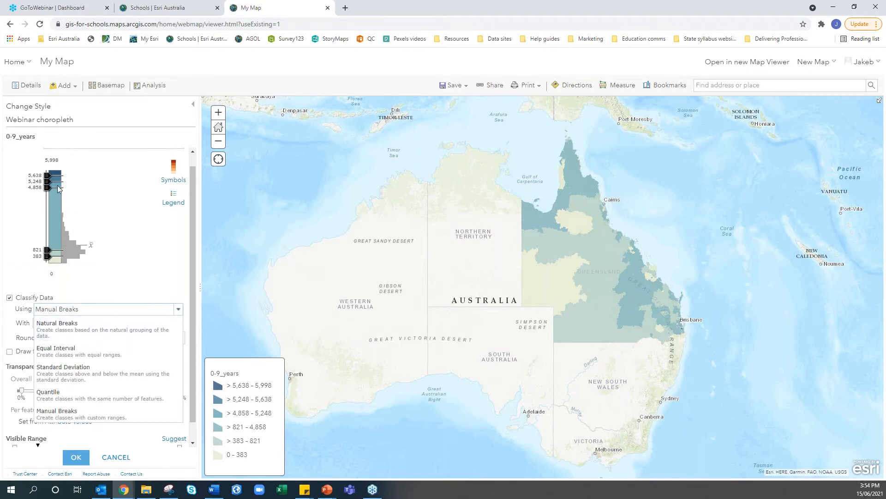
click(77, 325)
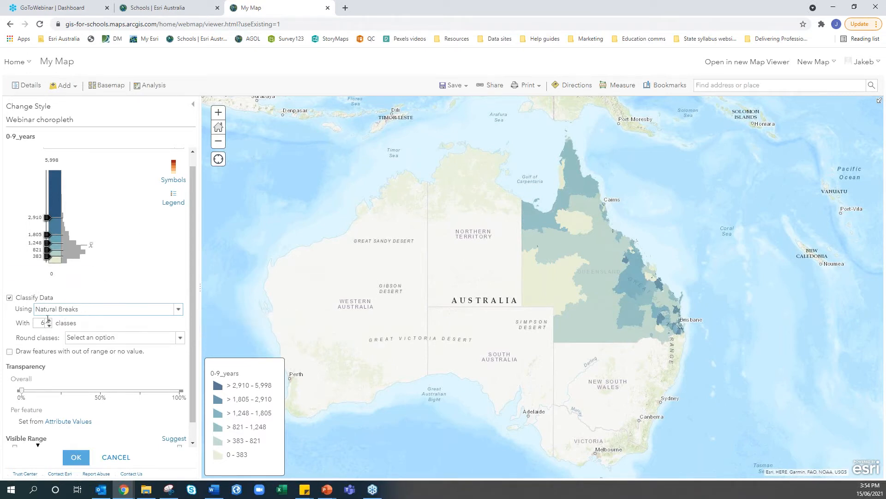
Preview a dark red fill for the top class, then discard that colour change
click(174, 203)
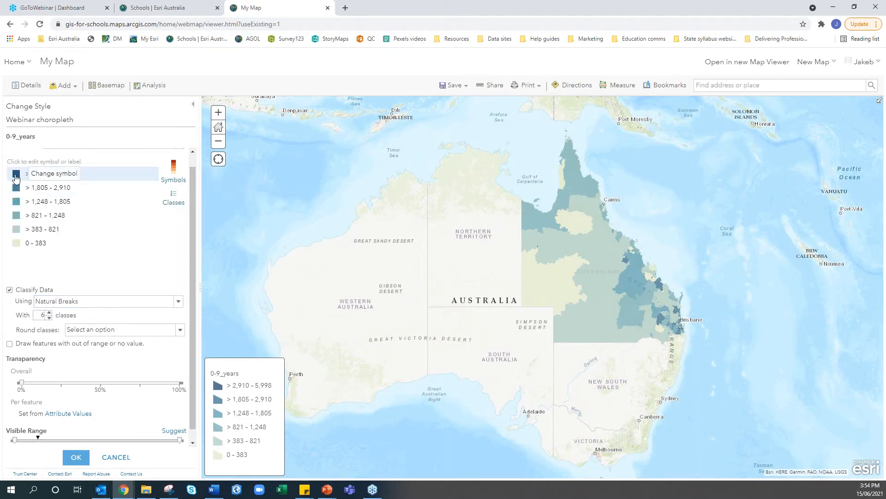
click(16, 174)
click(242, 201)
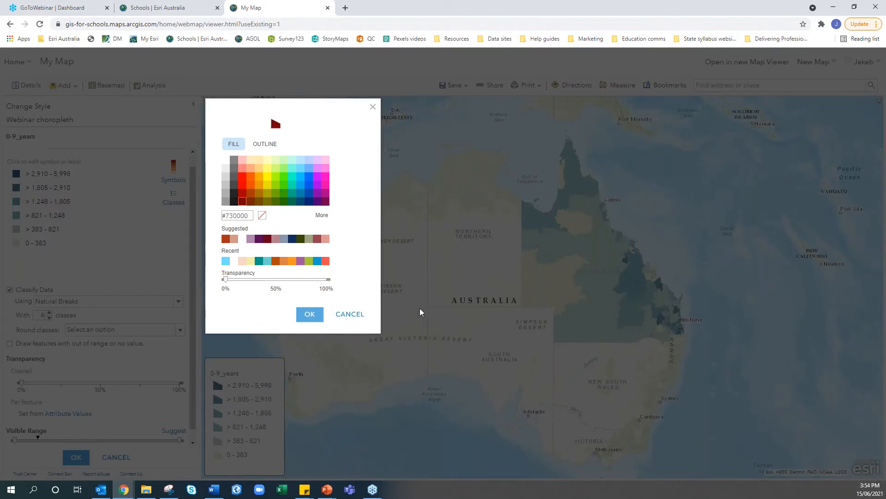
click(354, 314)
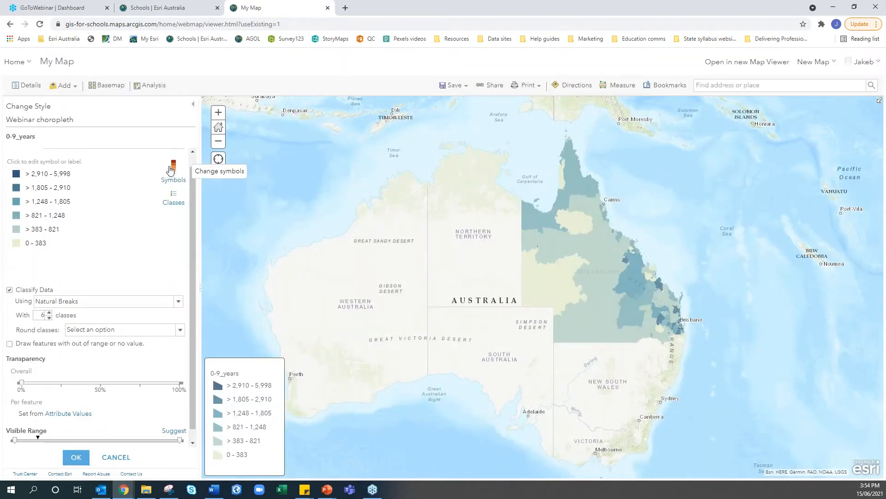
Apply the orange colour ramp to all six classes and finish styling the layer
click(170, 170)
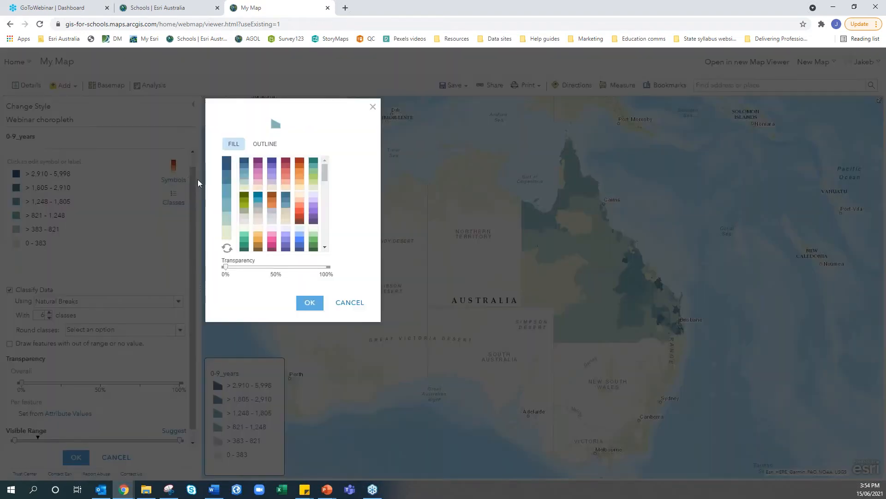
click(299, 183)
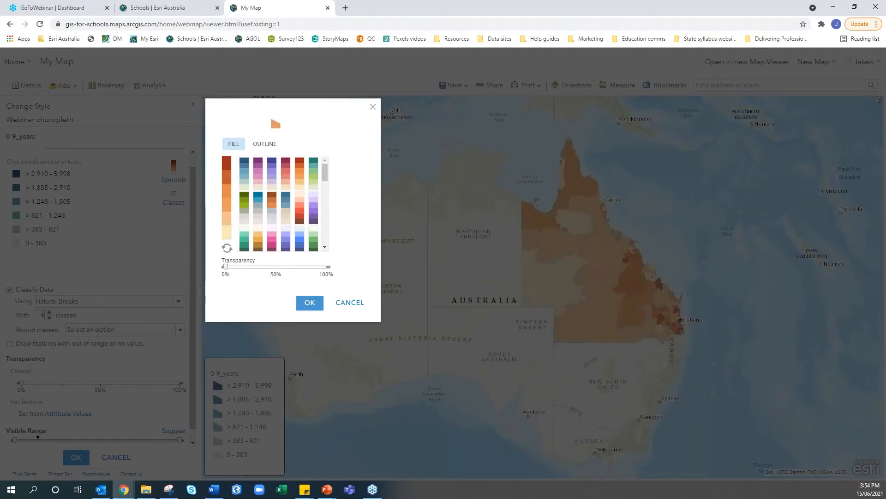
click(310, 303)
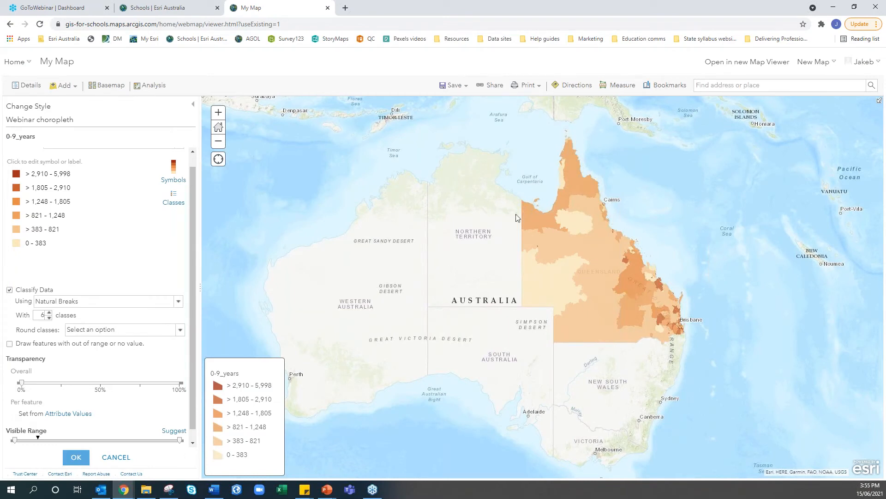
click(74, 458)
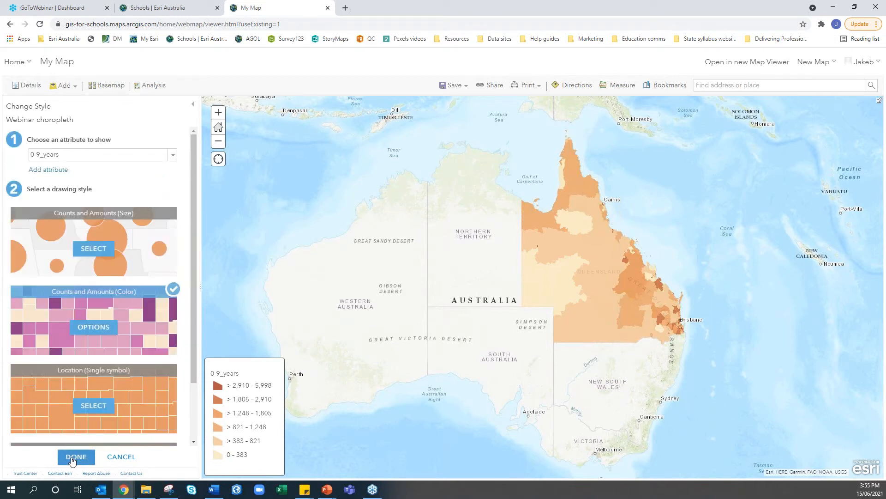
click(74, 458)
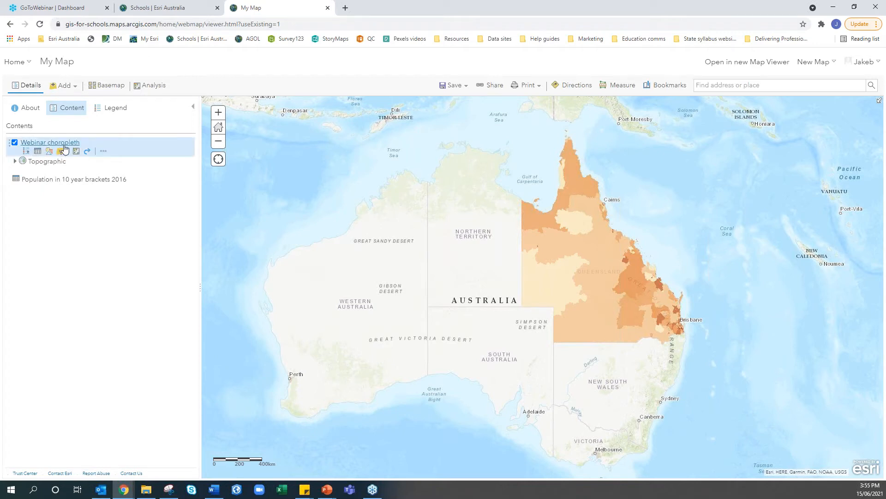
Rename the Webinar choropleth layer to 'population of 0-9 year olds by SA2'
click(104, 154)
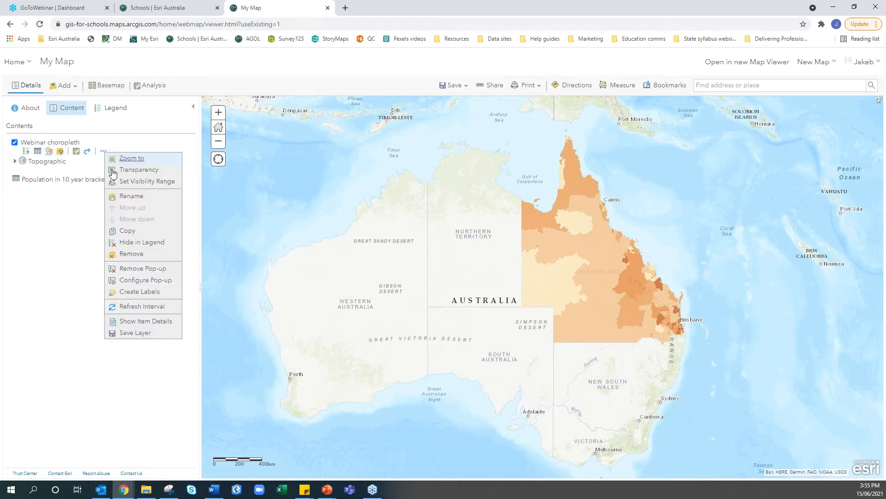
click(127, 202)
drag(460, 262, 378, 262)
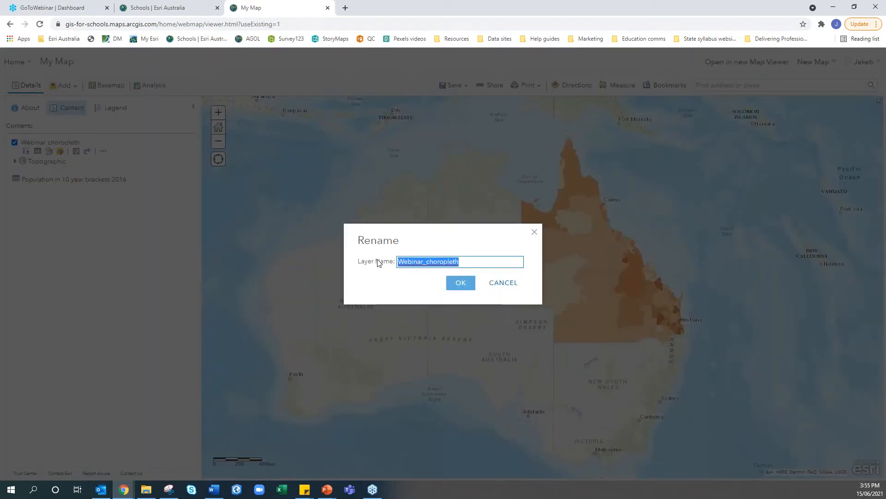
text(0-9 year olds)
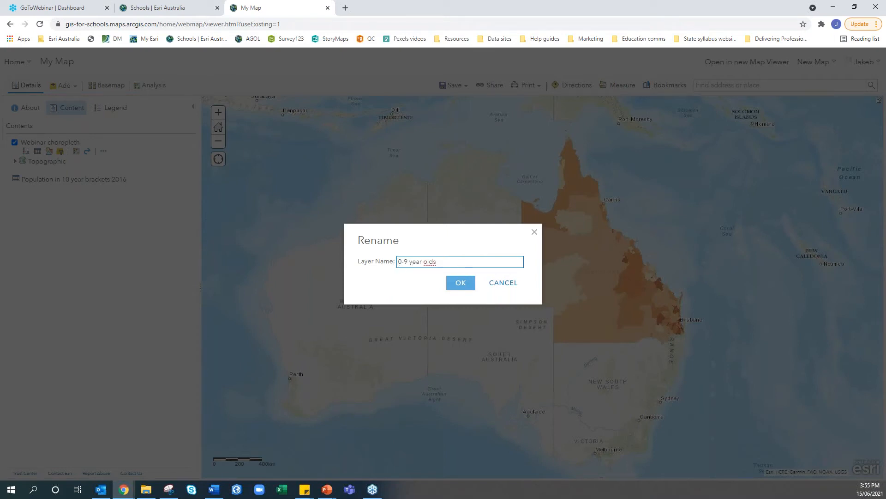
click(398, 261)
text(population of )
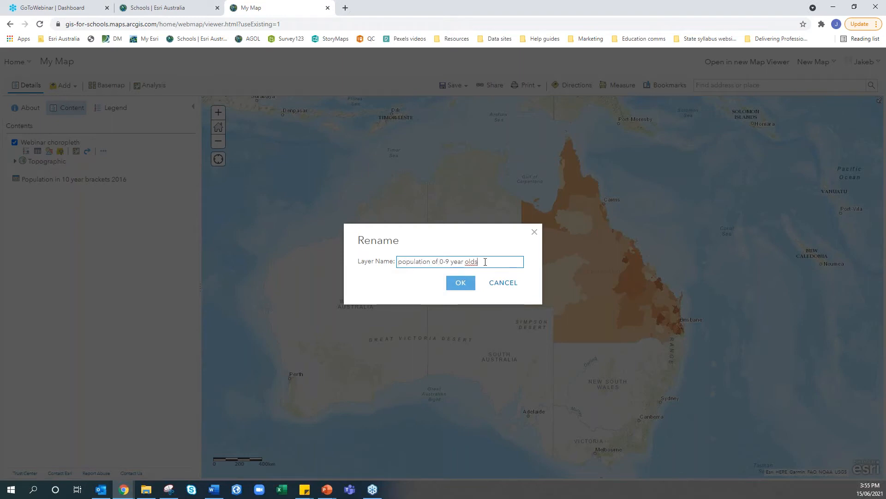
text(A2)
click(462, 284)
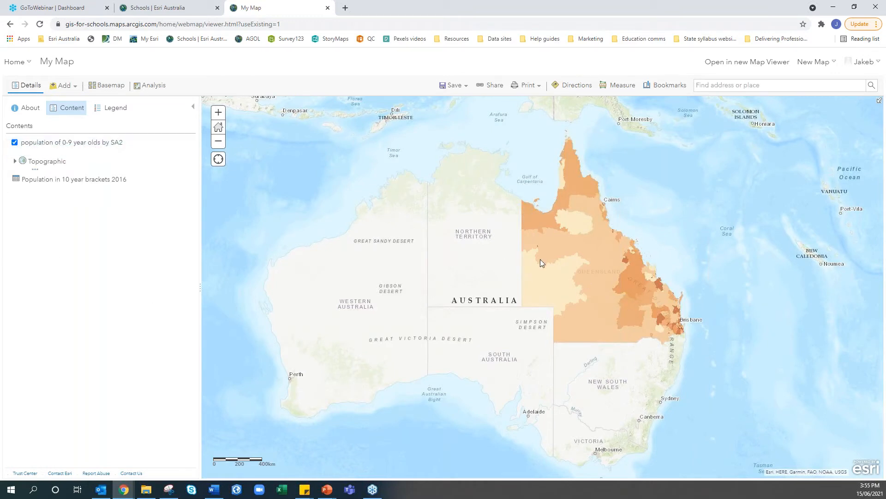
Duplicate the population of 0-9 year olds by SA2 layer
mouse_move(49, 151)
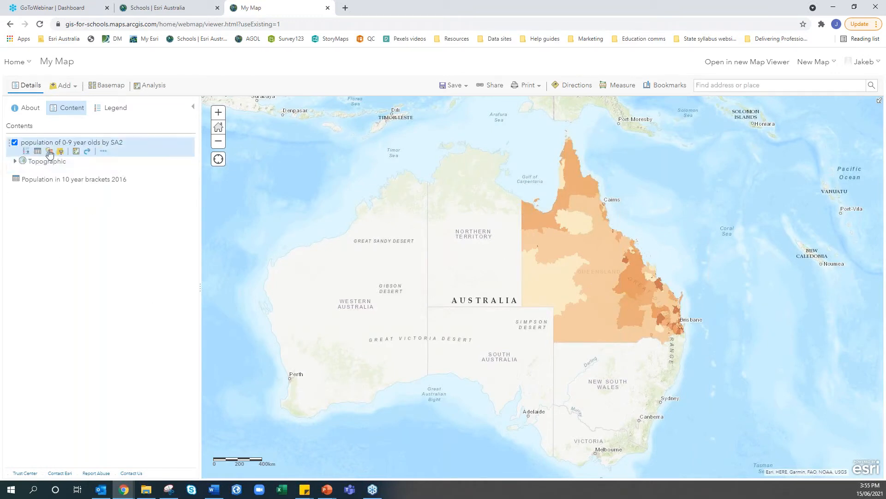
click(103, 151)
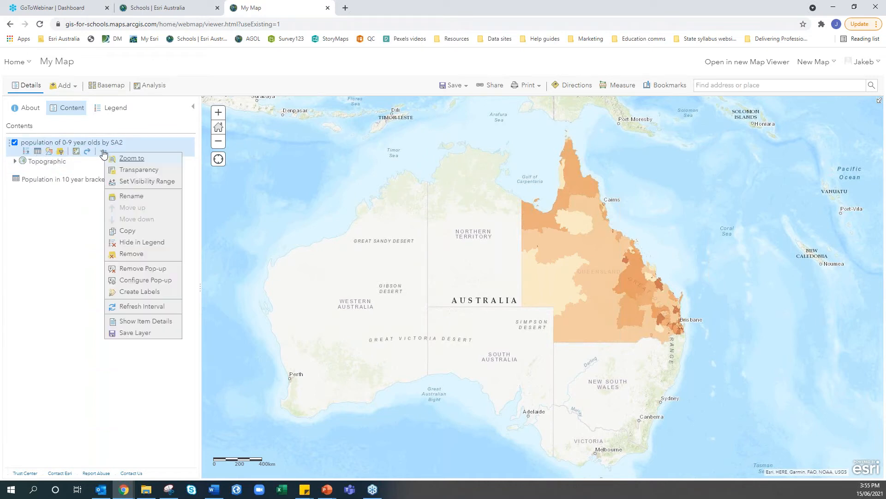
click(136, 231)
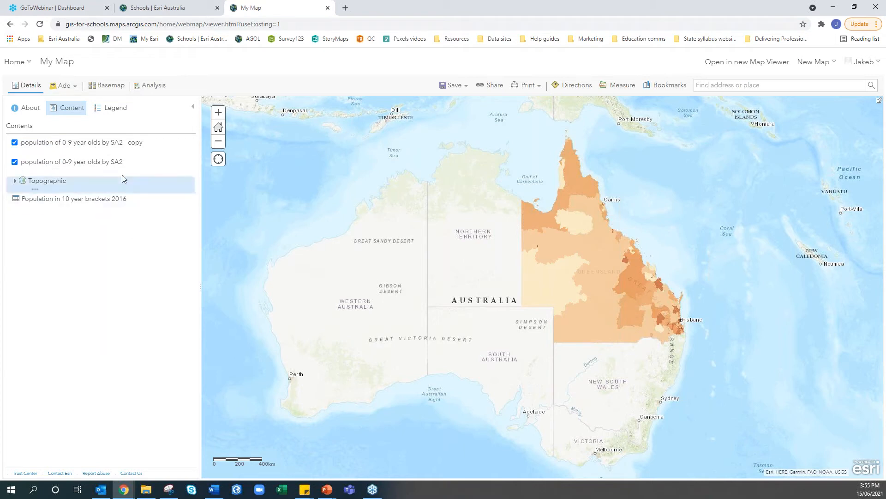
Rename the copy to 'population of 60-69 year olds by SA2', dropping the ' - copy' suffix
click(88, 151)
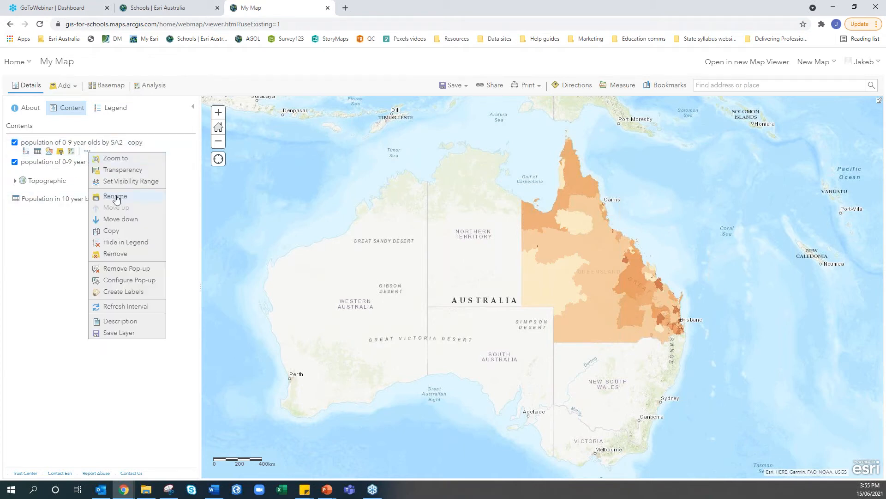
click(116, 194)
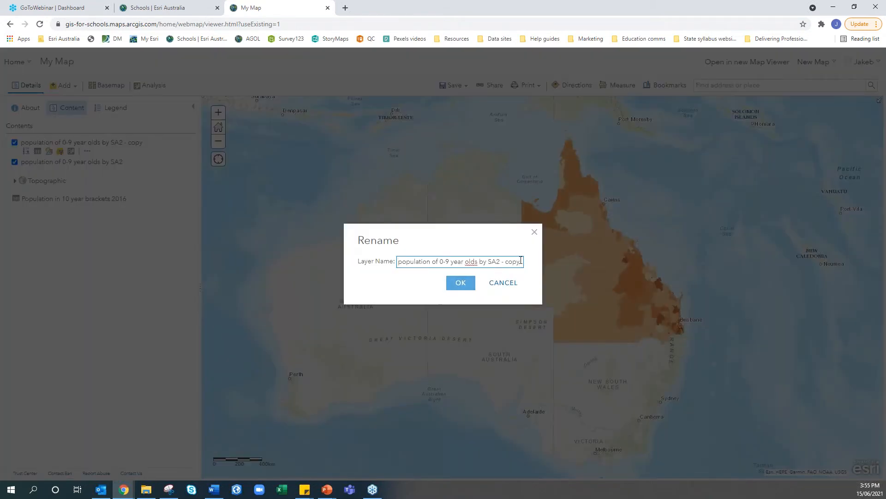
drag(450, 262, 442, 261)
text(60-69)
drag(510, 261, 560, 263)
key(BackSpace)
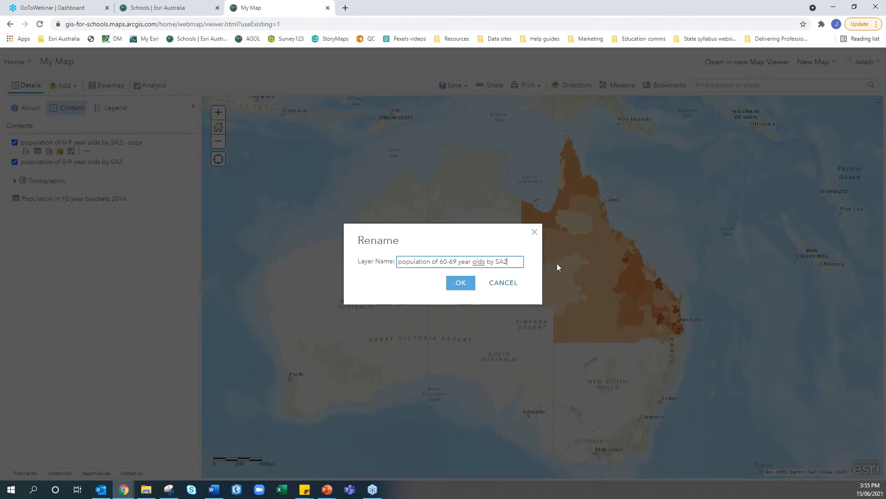
click(455, 285)
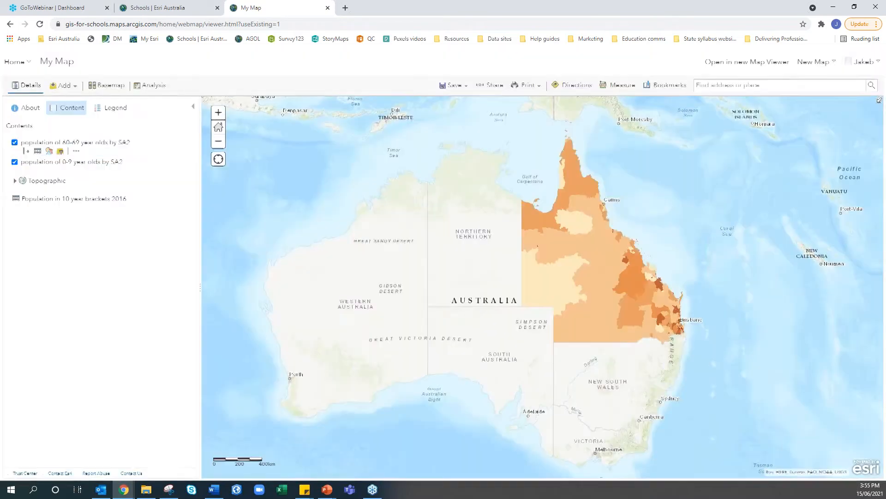
Glance at the 60-69 layer's style settings unchanged, then hide the 0-9 layer
click(48, 152)
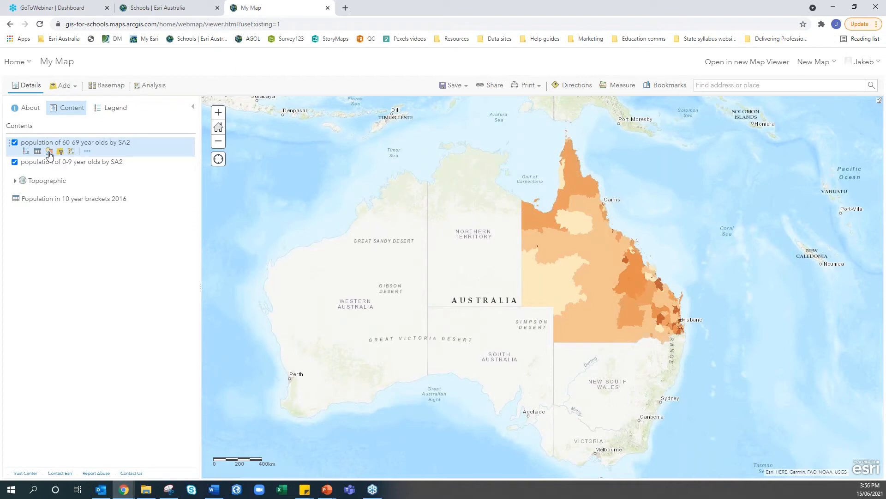
click(118, 454)
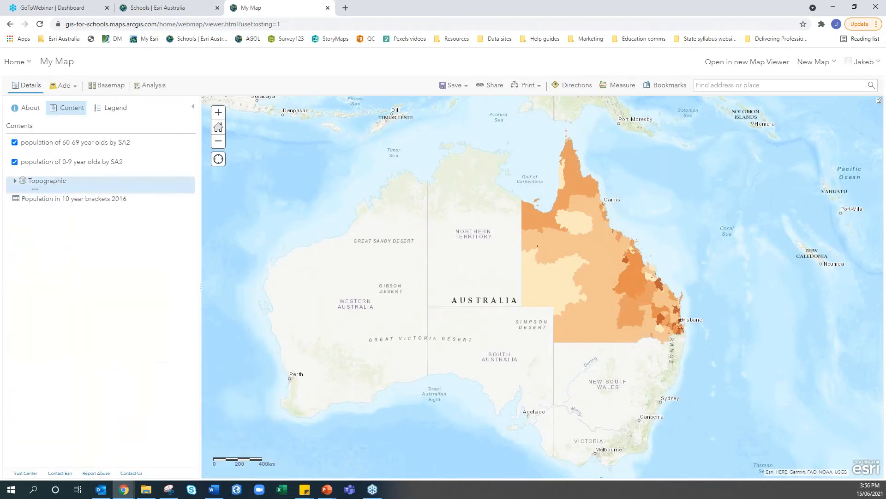
click(15, 162)
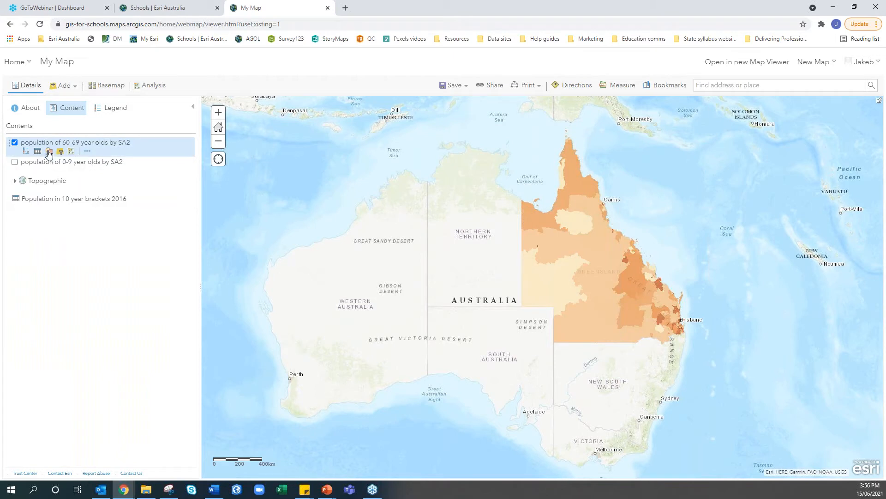
Style the 60-69 layer by the 60-69_years attribute using Counts and Amounts (Color)
click(48, 152)
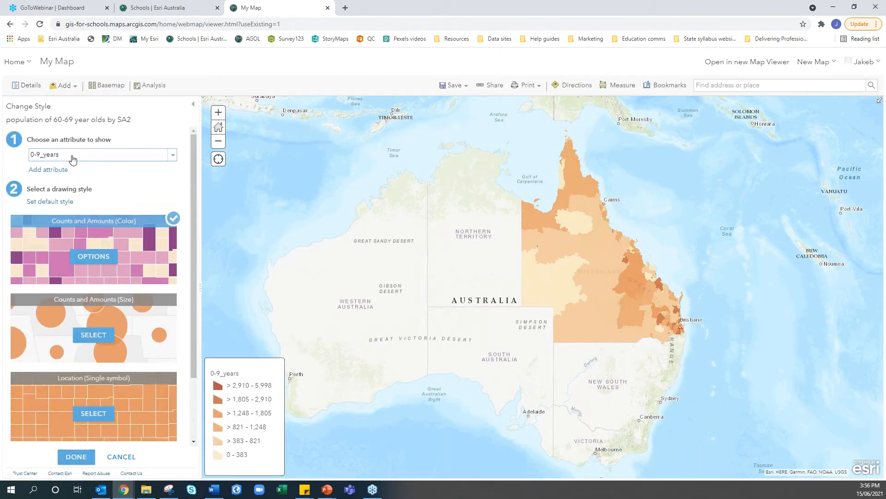
click(73, 160)
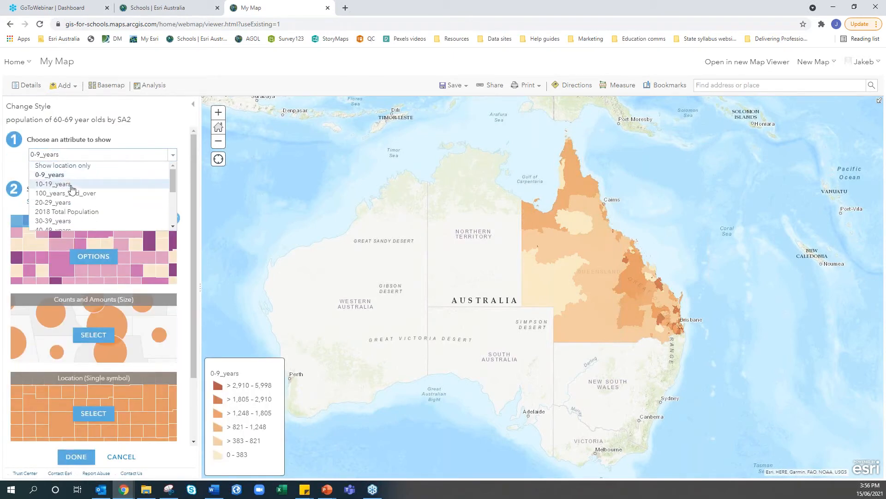
scroll(68, 210, down, 1)
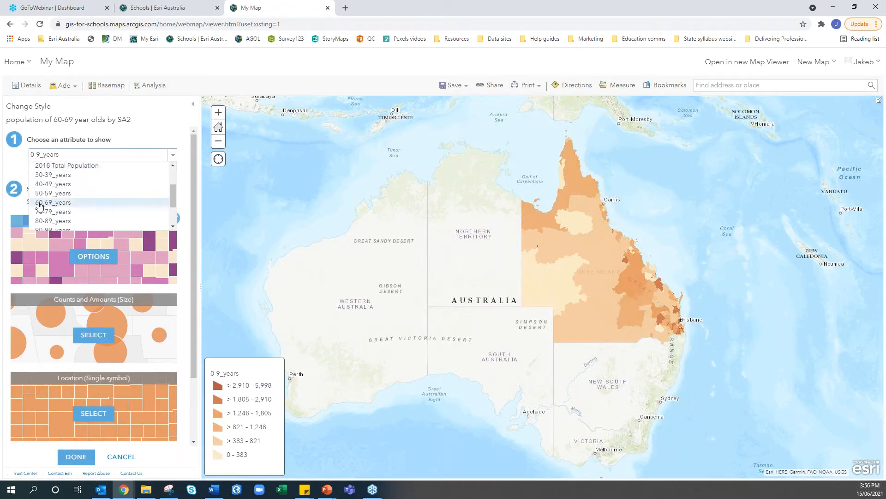
click(40, 206)
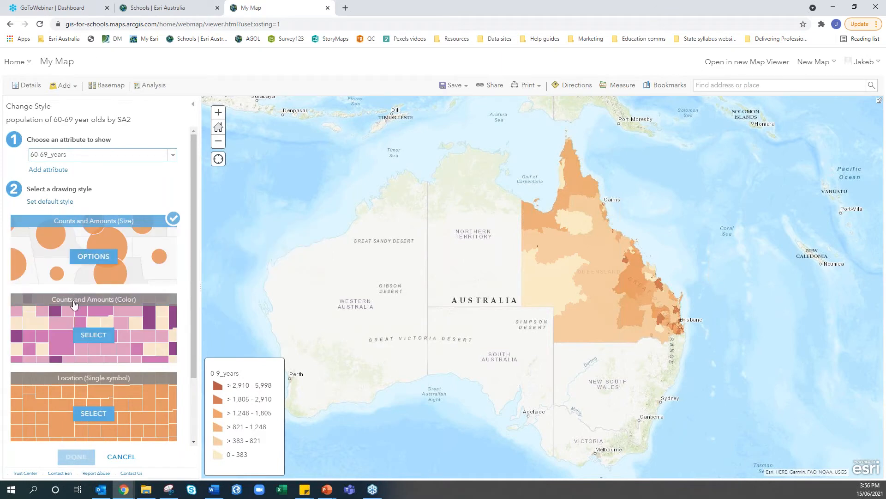
click(94, 339)
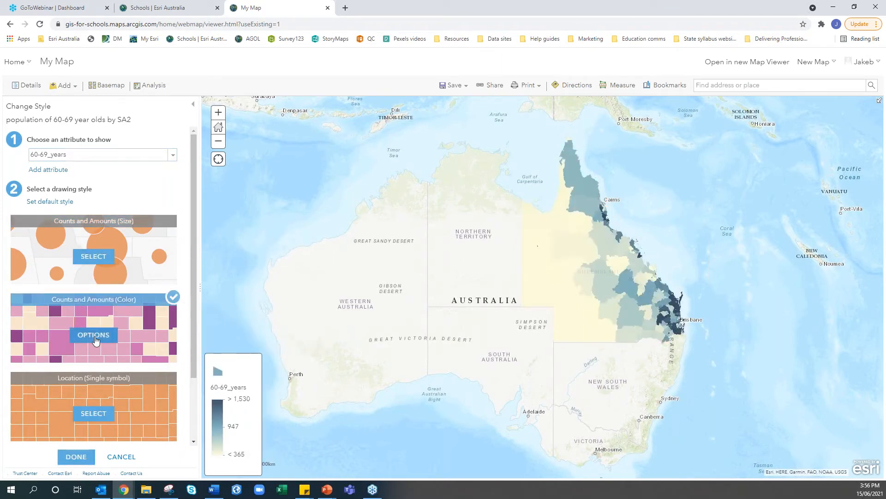
click(76, 457)
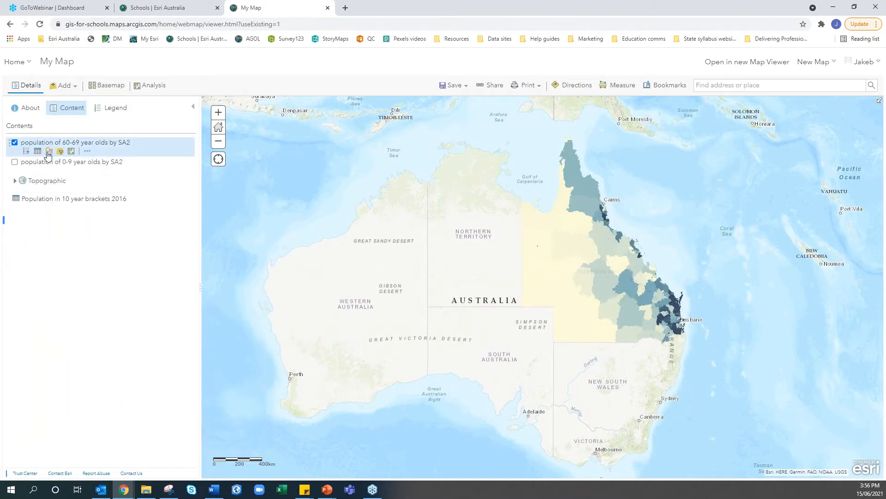
Switch the 60-69_years shading to the purple colour ramp, under 365 to over 1,530
click(45, 153)
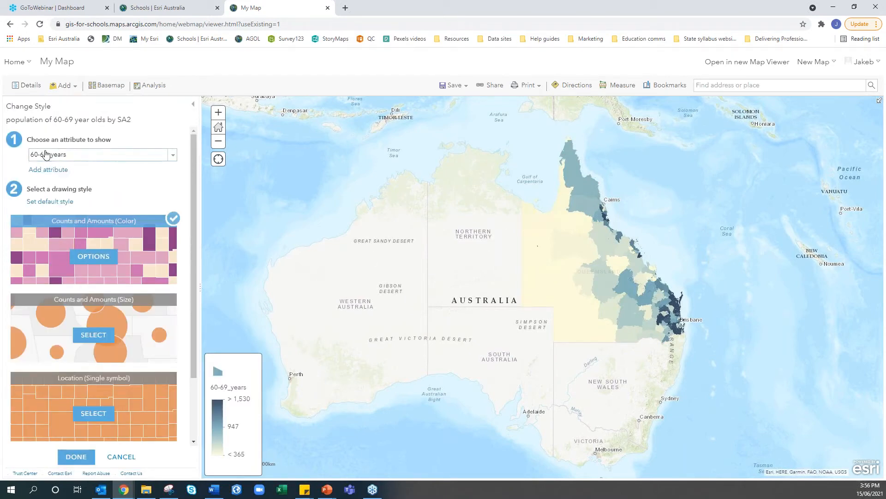
click(92, 256)
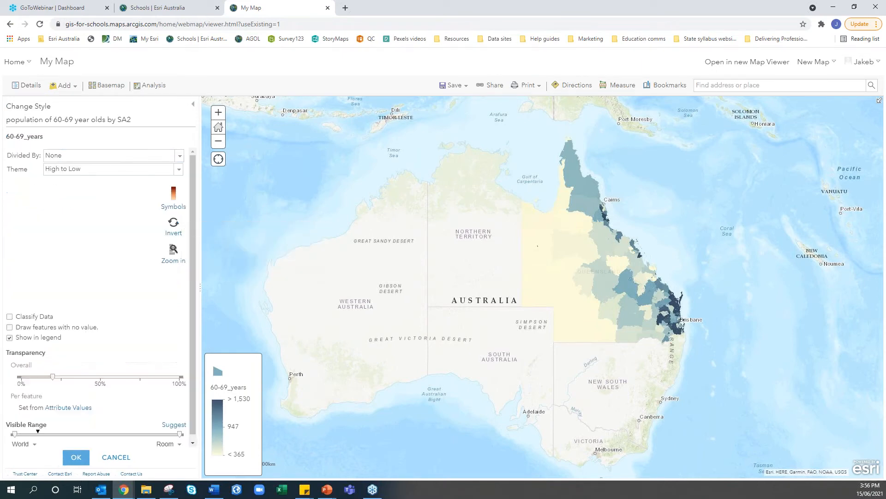
click(168, 204)
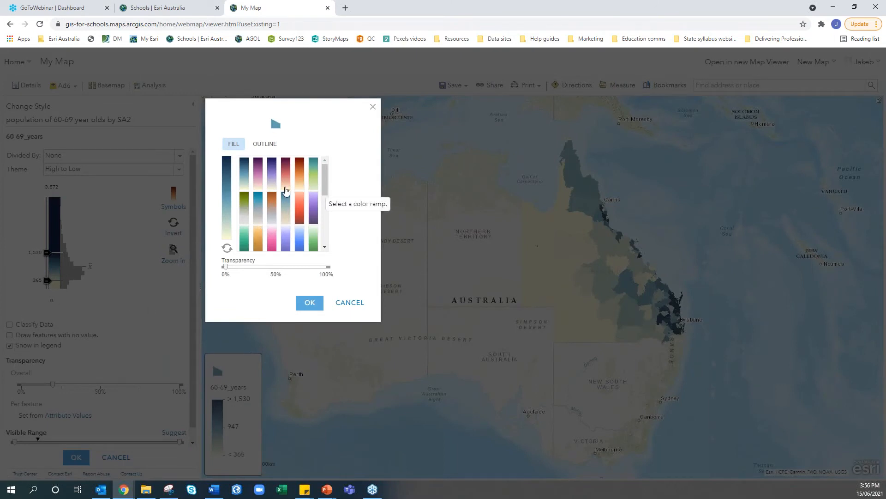
click(312, 215)
click(308, 304)
click(76, 458)
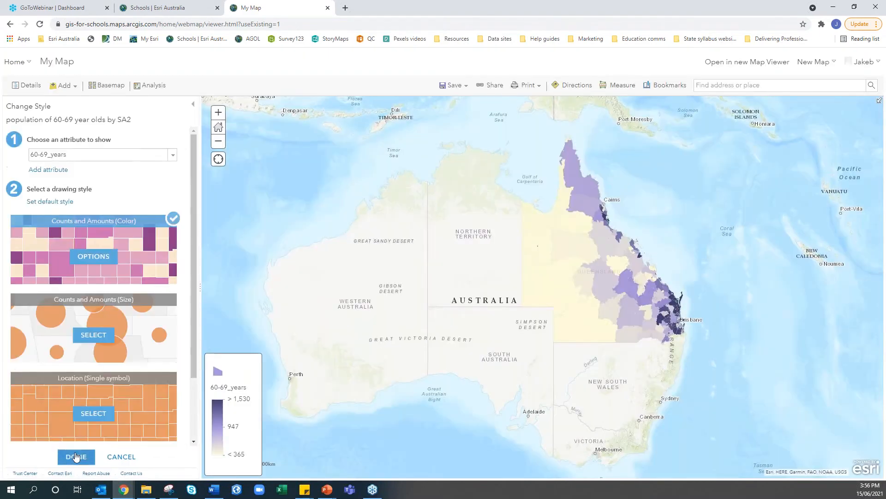
Close the 60-69 layer's style panel, returning to the Contents list with Queensland shaded purple
click(76, 457)
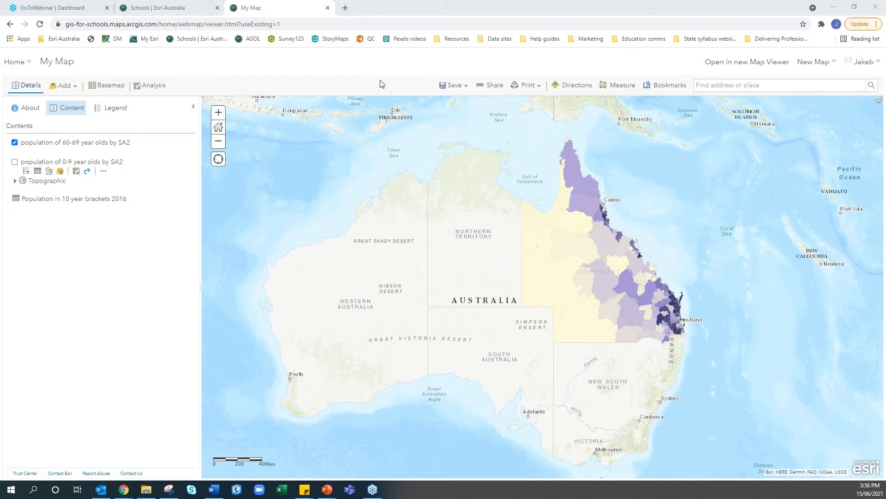
In a new Chrome tab, go to the Census TableBuilder log-in page from the Data sites bookmarks
click(345, 8)
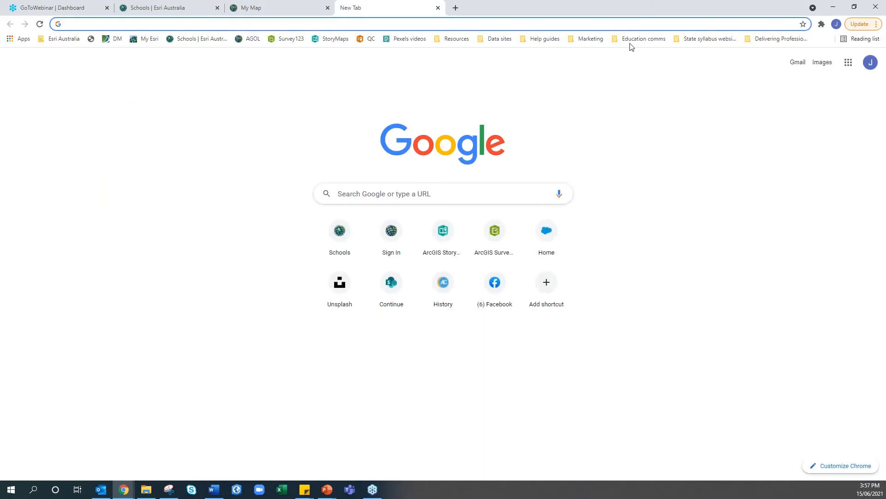
click(496, 40)
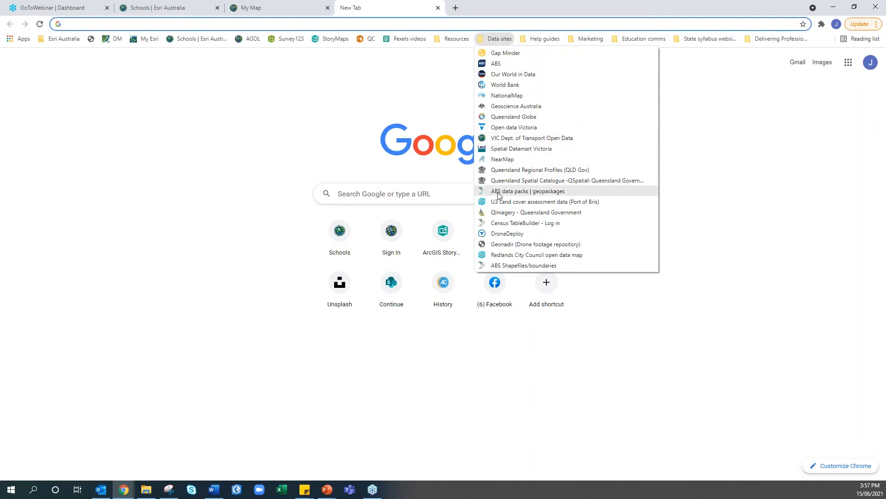
click(500, 223)
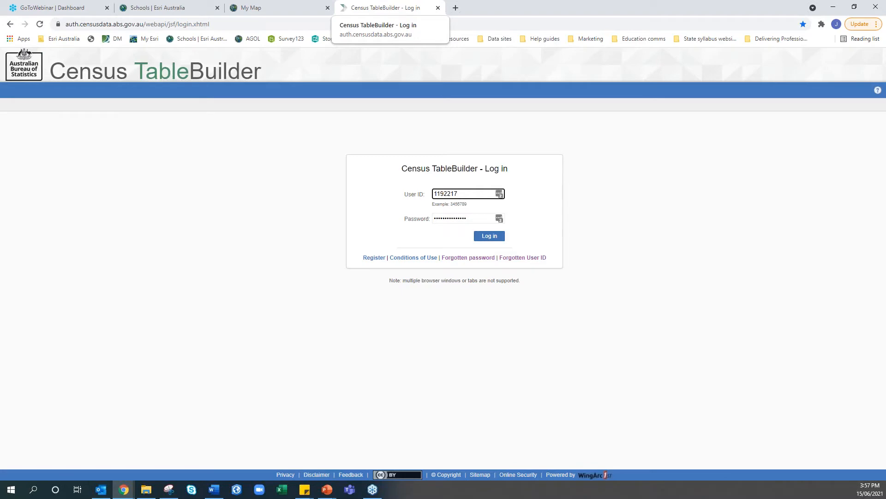
Log in, accept the conditions of use and expand 2016 Census > Census TableBuilder Basic
click(478, 236)
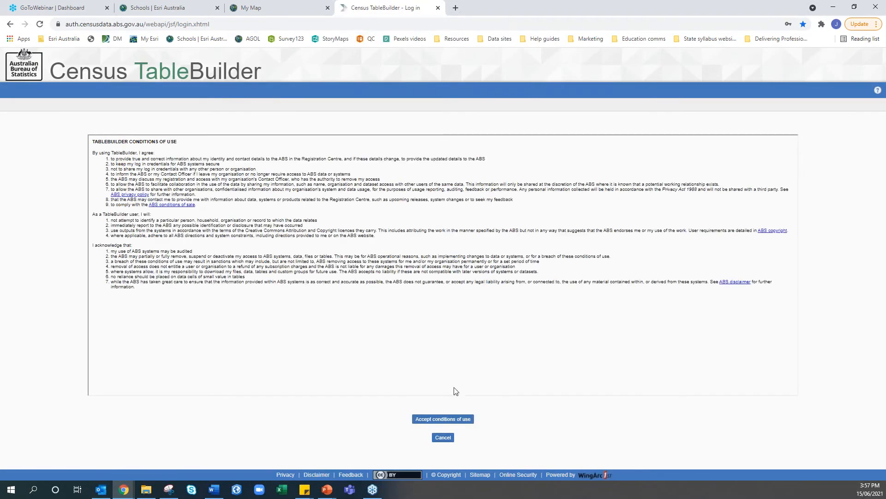
click(453, 419)
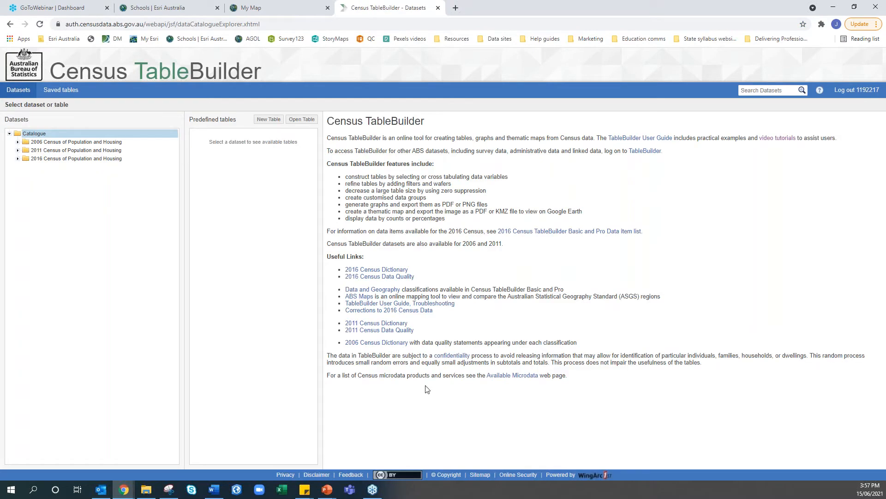
click(18, 159)
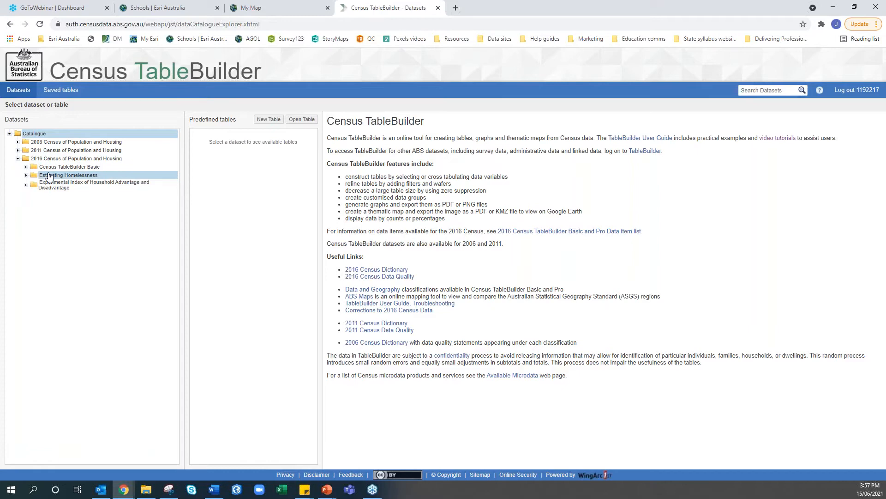
click(26, 167)
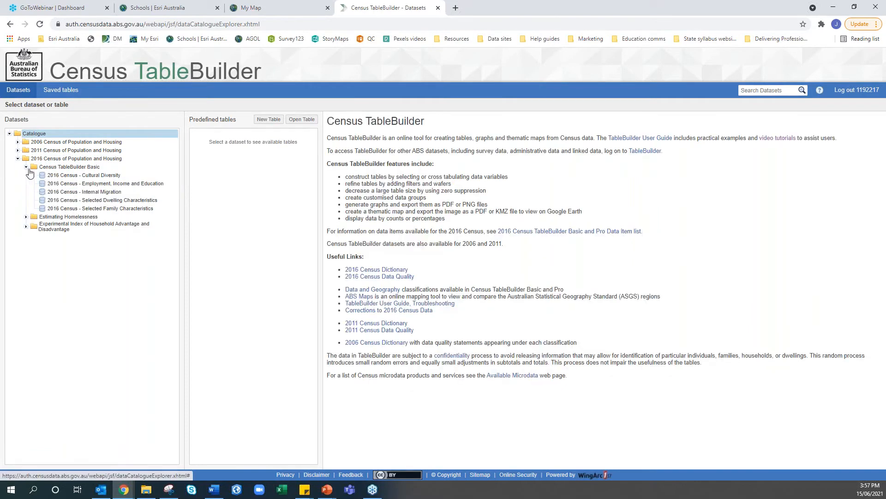
Start a new empty table from the Employment, Income and Education dataset
click(84, 184)
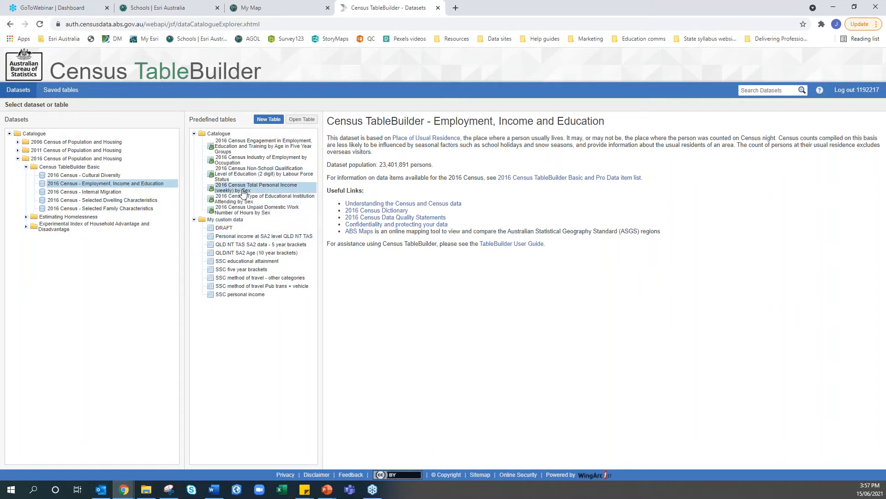
click(245, 162)
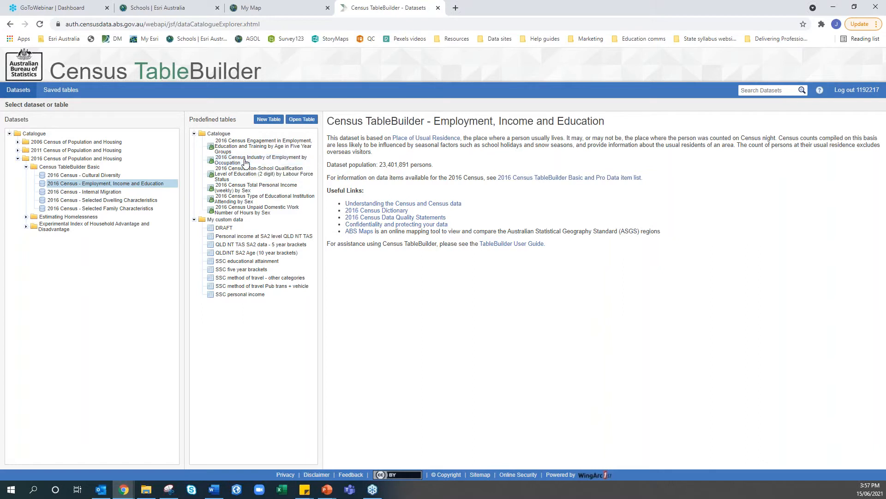
click(269, 120)
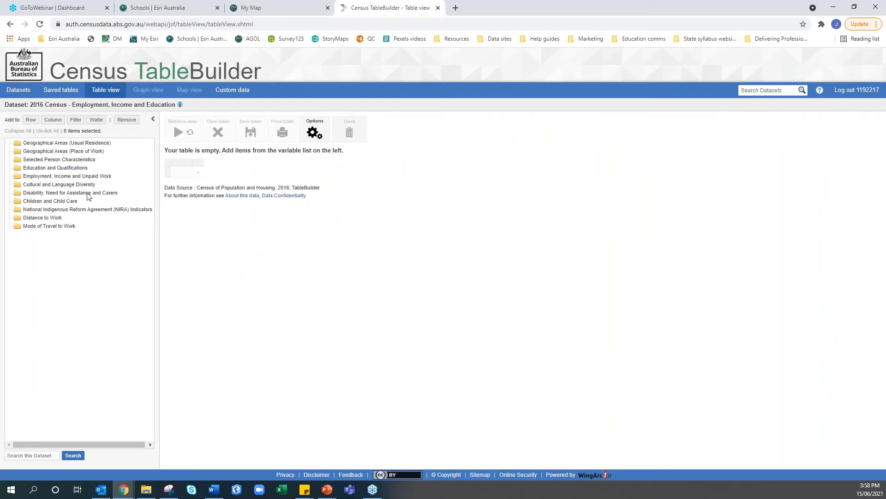
Expand Geographical Areas (Usual Residence) and select the SA2 level of Main Statistical Area Structure
click(19, 144)
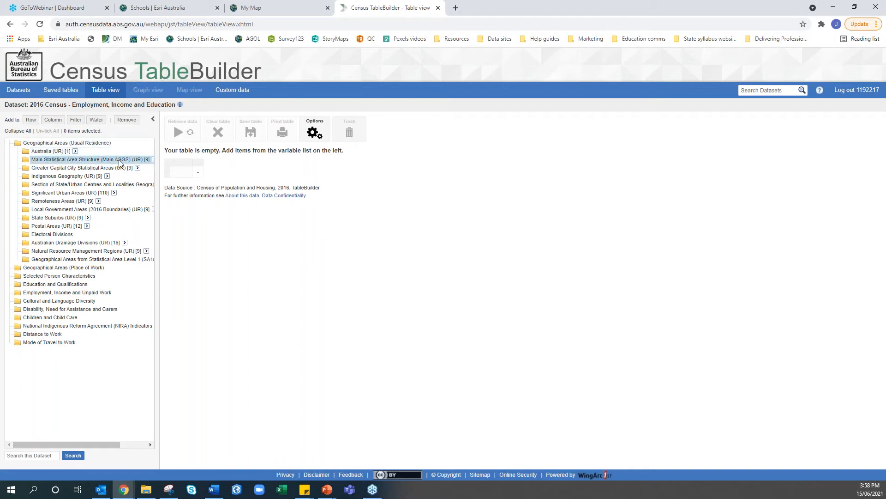
drag(162, 157, 228, 157)
click(155, 159)
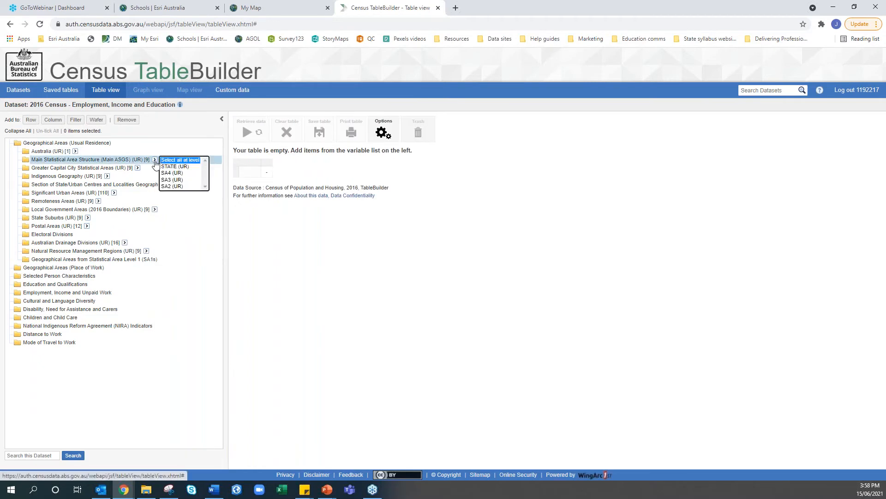
click(170, 186)
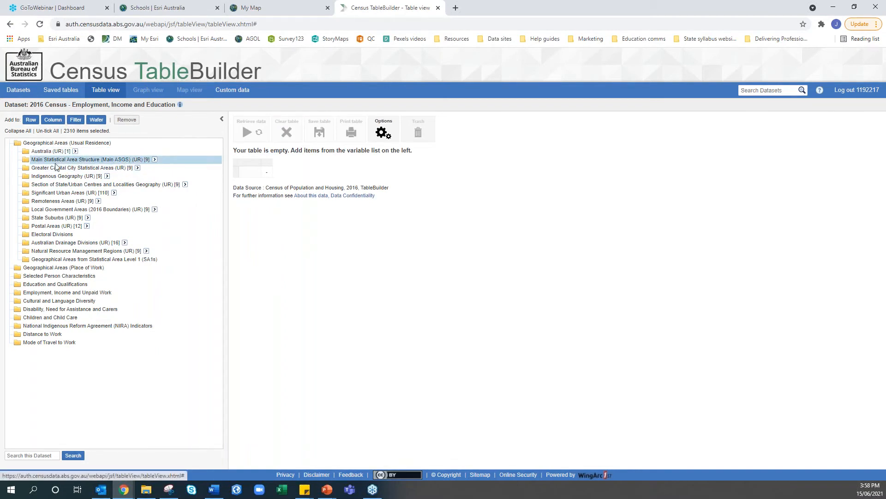
Tick Queensland and add its SA2 (UR) areas as the table rows
click(27, 161)
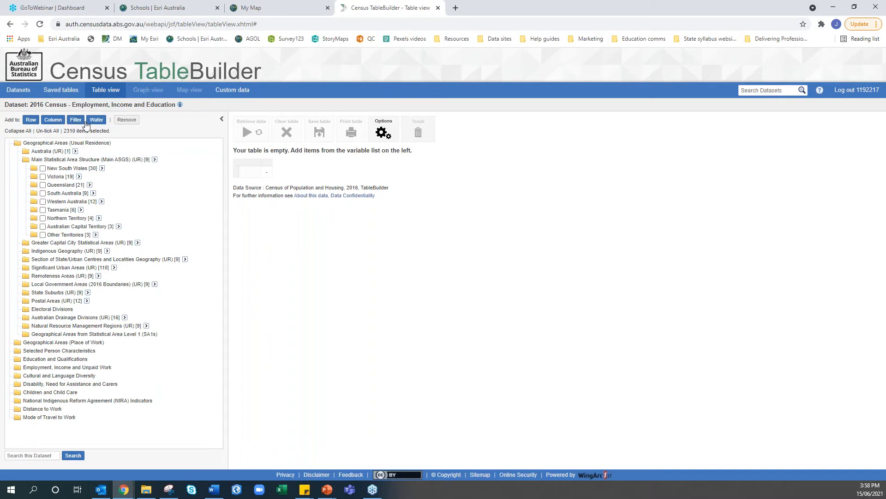
click(60, 145)
click(42, 184)
click(90, 184)
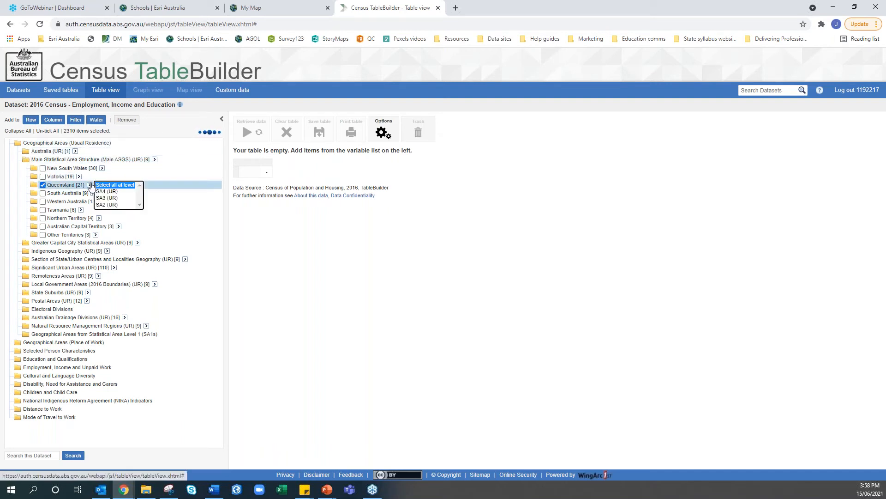
click(104, 204)
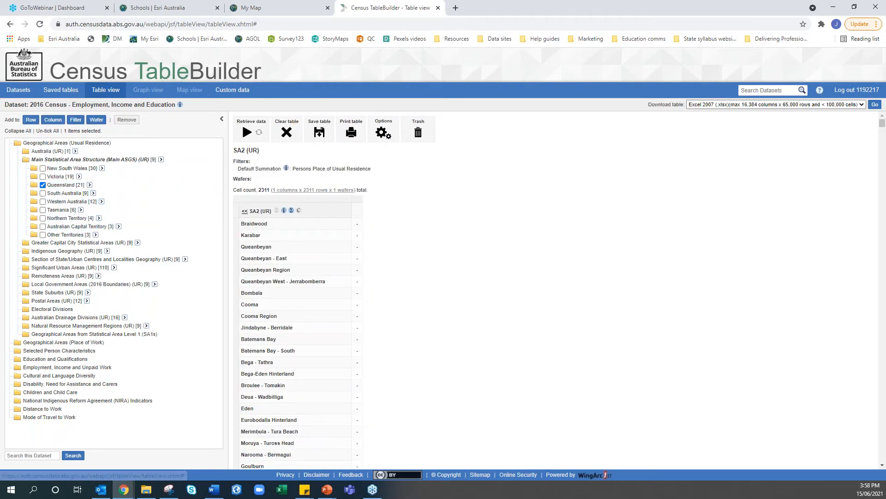
Tick Full-time student under Education and Qualifications > STUP Full-Time/Part-Time Student Status
scroll(321, 250, down, 15)
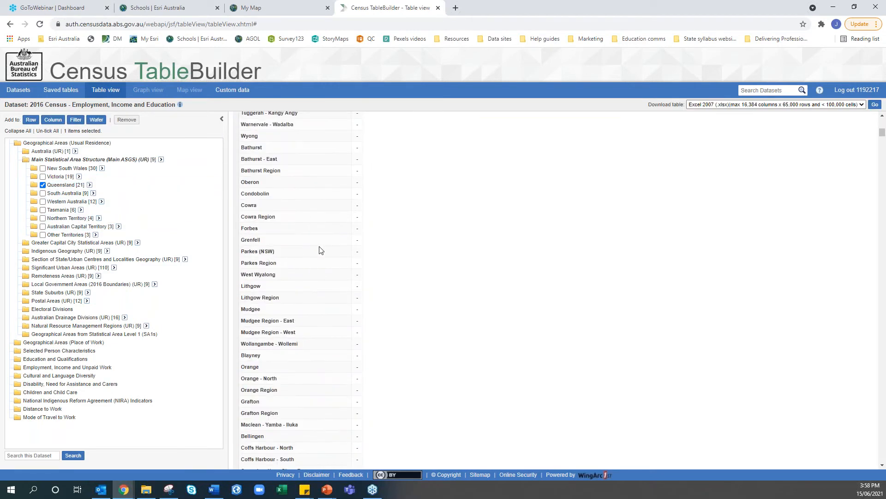
scroll(322, 250, down, 17)
scroll(321, 250, up, 16)
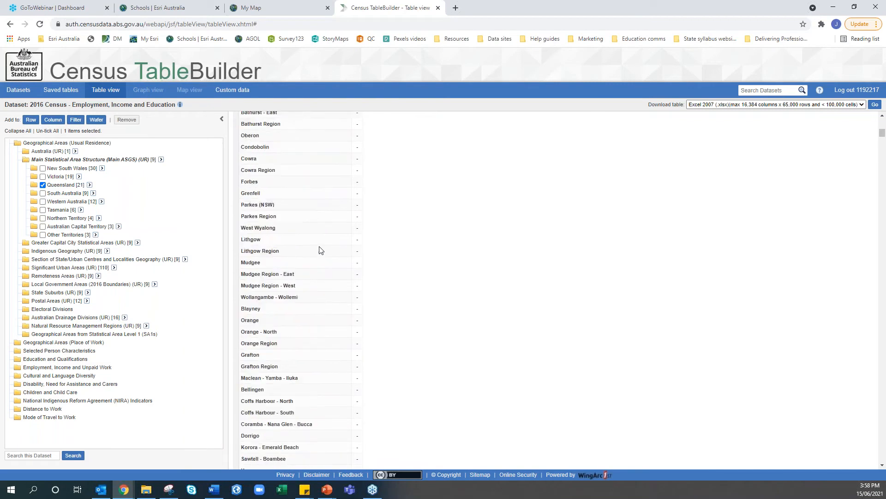
scroll(321, 249, up, 16)
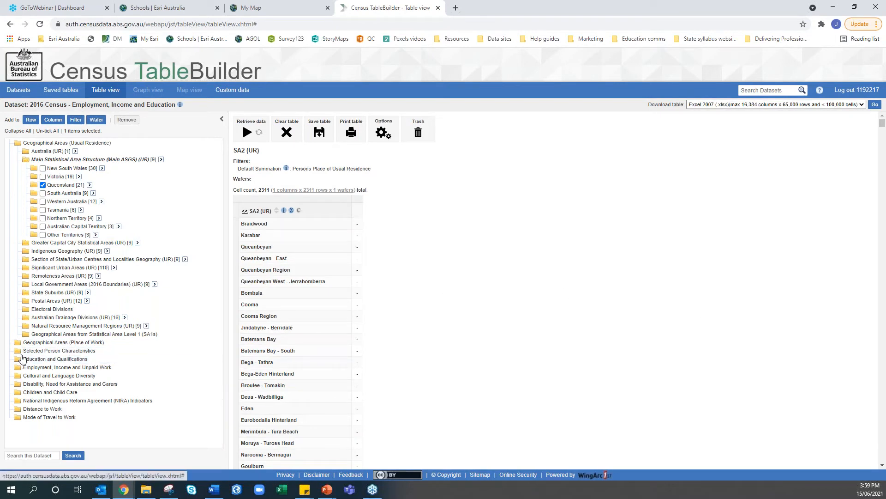
click(18, 144)
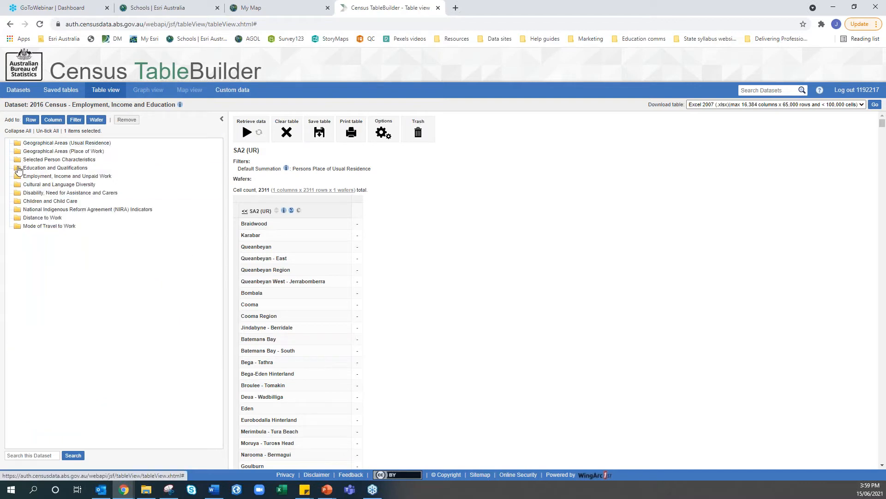
click(18, 169)
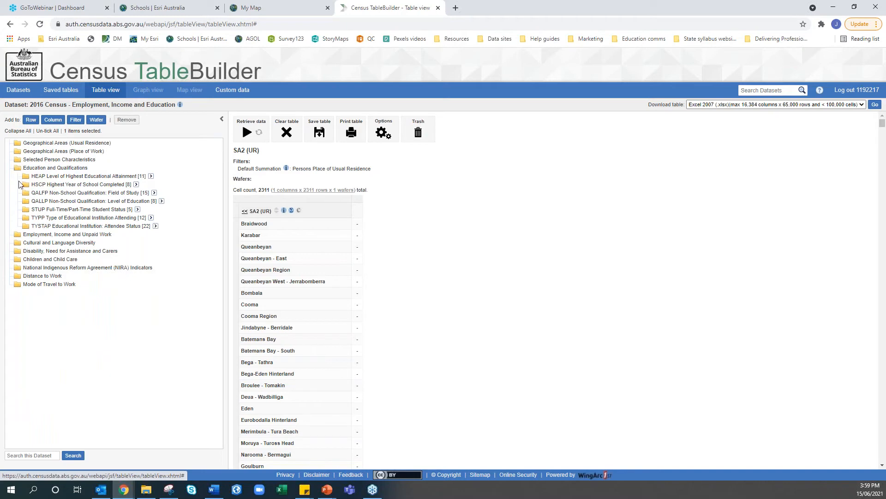
click(25, 211)
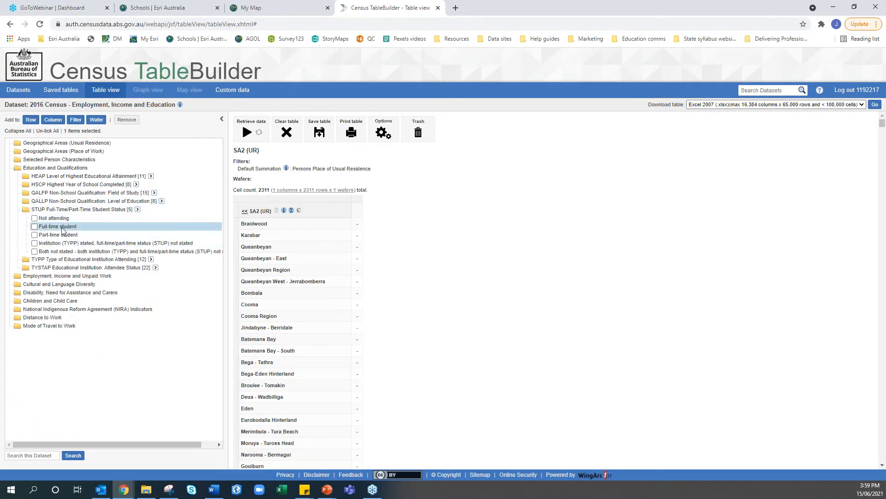
click(36, 227)
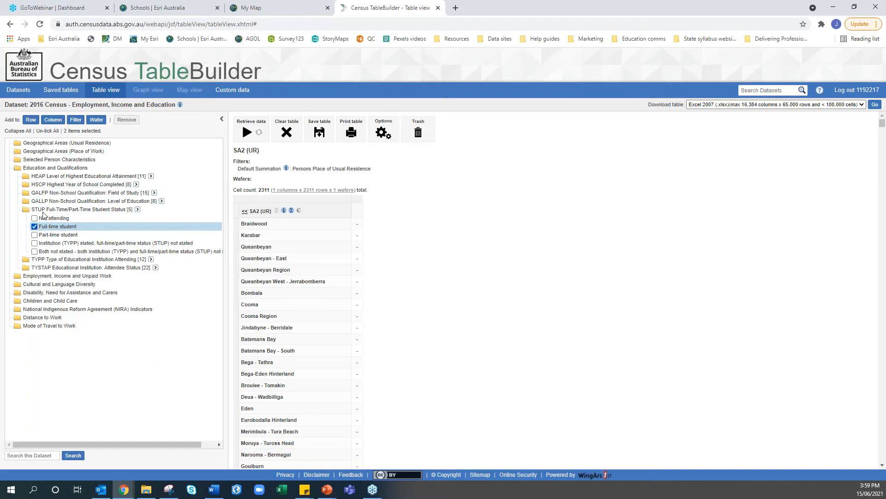
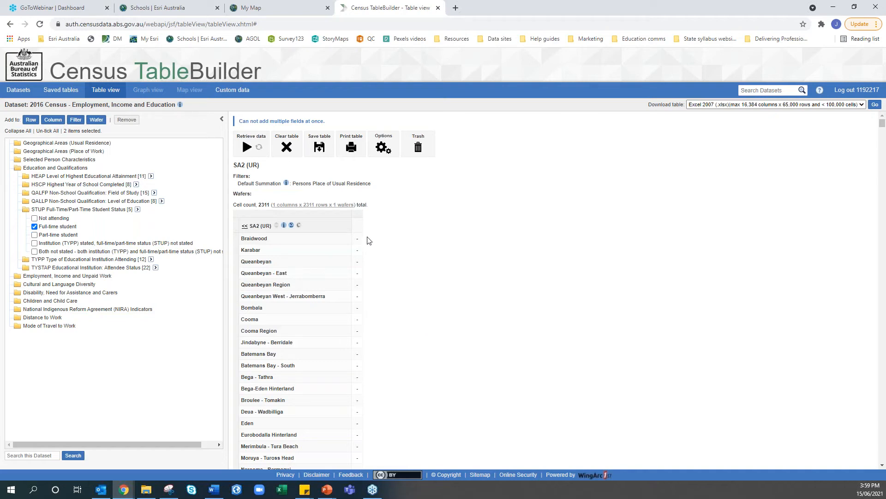
Close the Census TableBuilder tab to return to the My Map web map
scroll(368, 240, down, 4)
scroll(363, 239, up, 4)
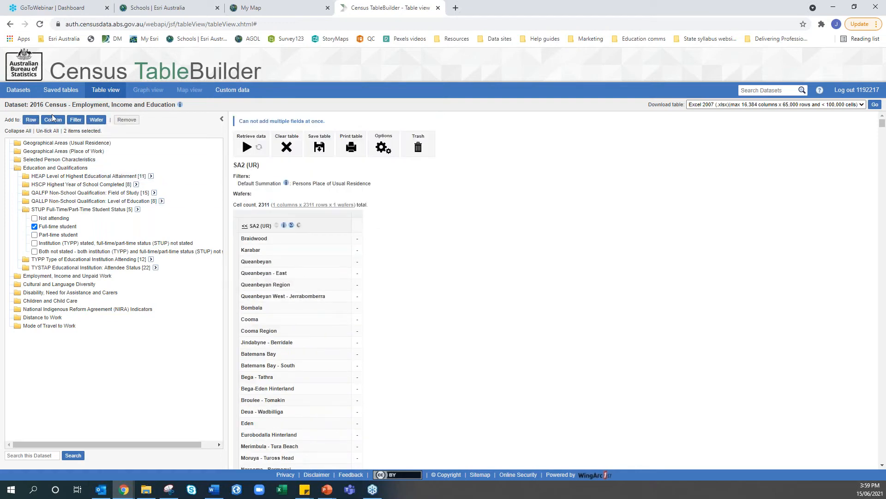
click(438, 9)
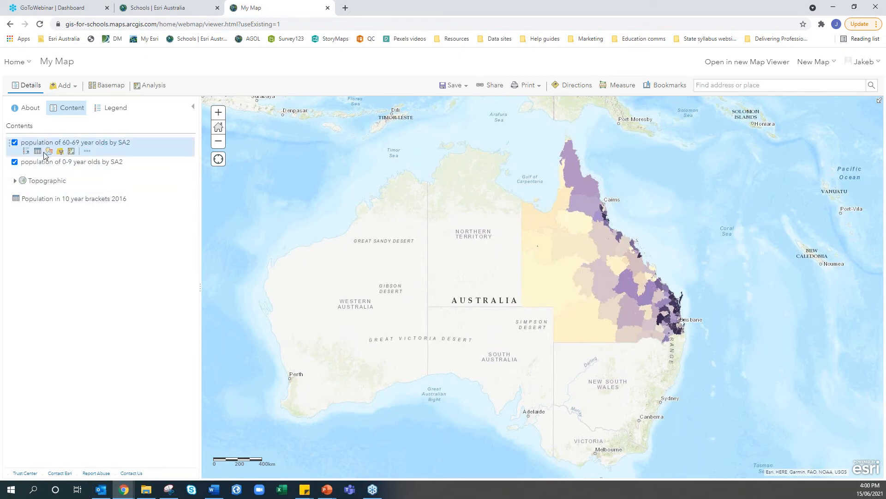
Move the 0-9 year olds layer above the 60-69 layer in Contents
drag(8, 162, 8, 141)
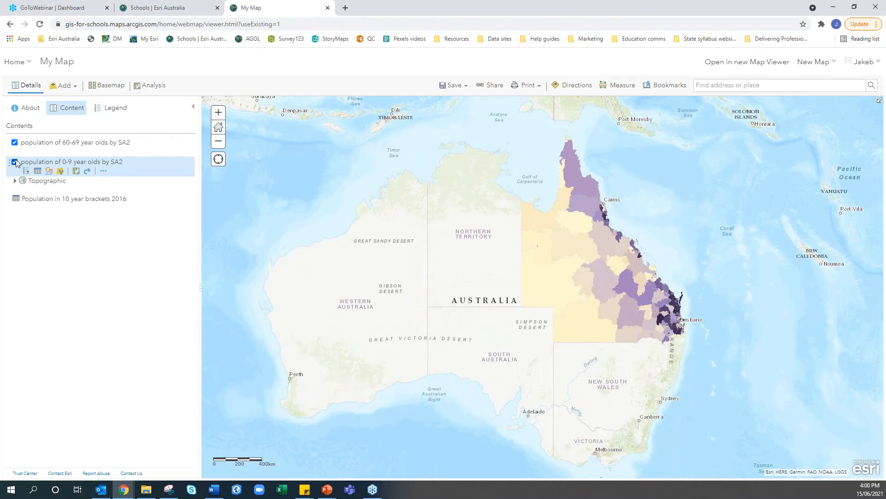
mouse_move(8, 163)
mouse_down()
mouse_move(10, 135)
mouse_move(10, 170)
mouse_up()
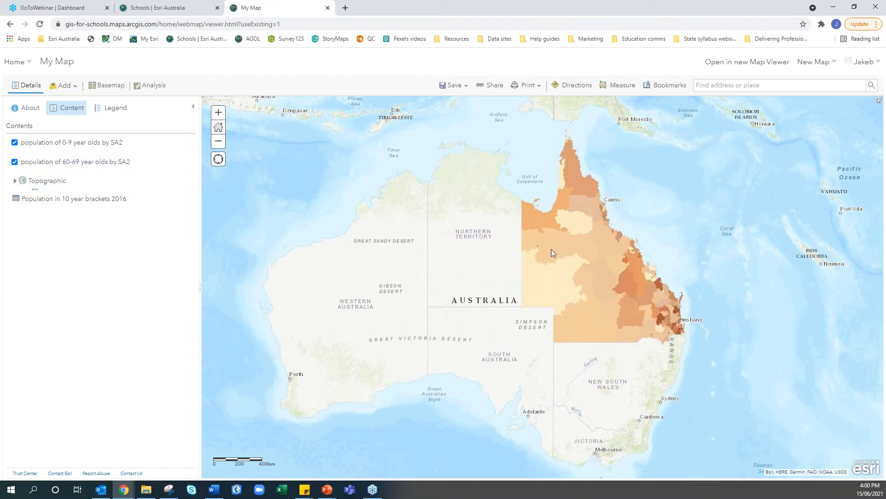
mouse_move(86, 146)
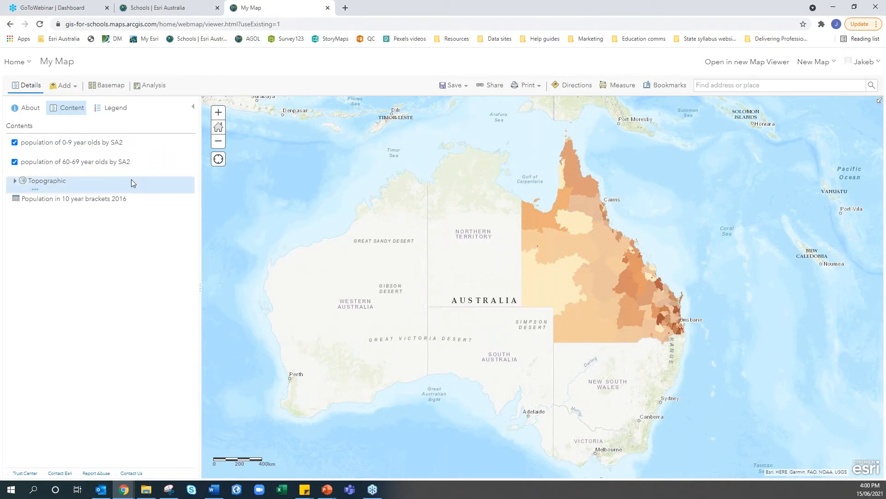
Hide both the 60-69 and 0-9 year olds layers and switch to the slideshow
click(14, 162)
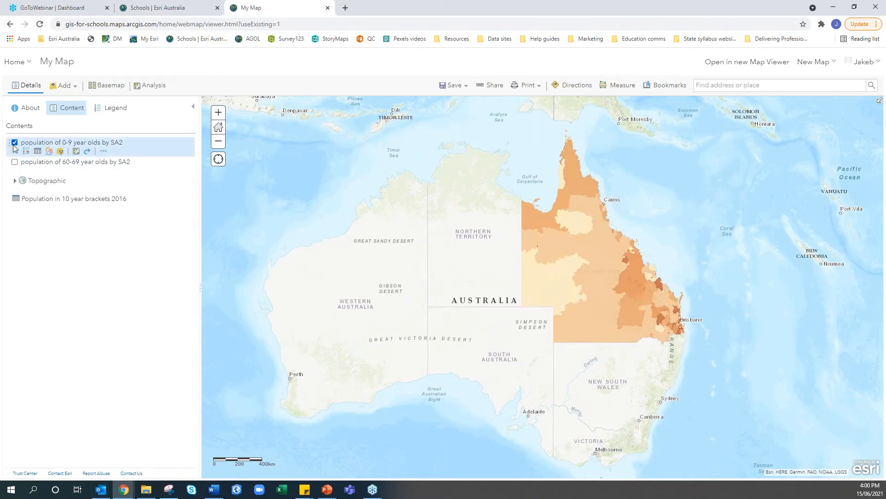
click(15, 143)
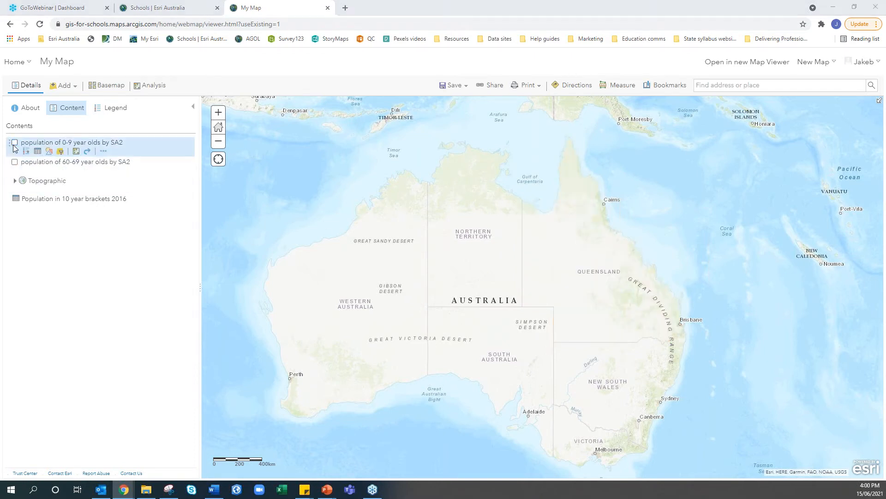
key(alt+Tab)
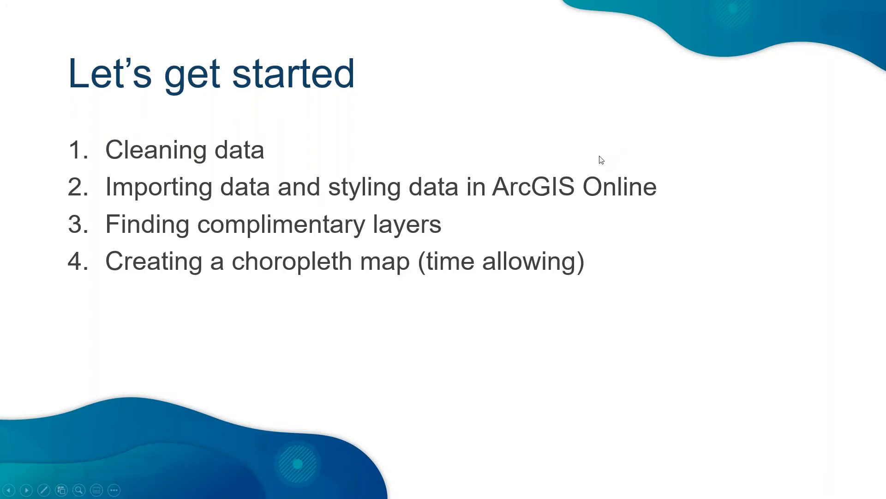
Leave the 'Let's get started' slideshow and return to the web map
key(alt+Tab)
Open Search for Layers and clear the previous 'australia boundaries' search, showing 10,000+ layers
click(65, 87)
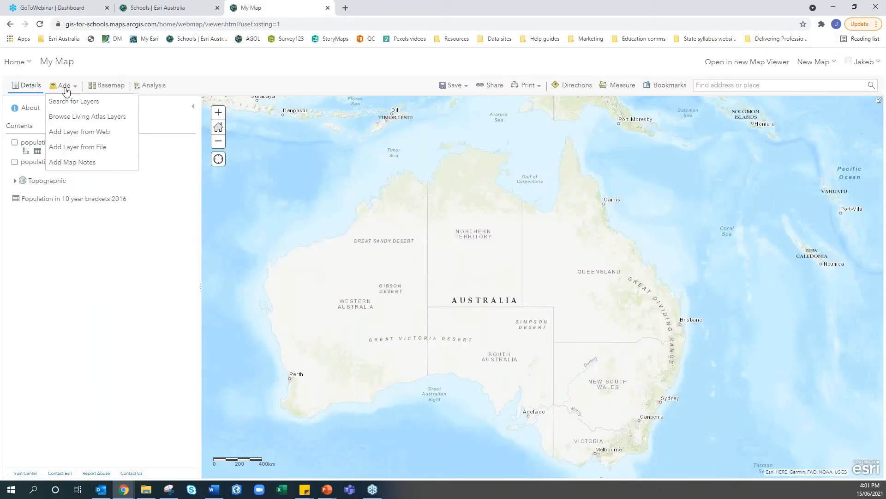
click(69, 103)
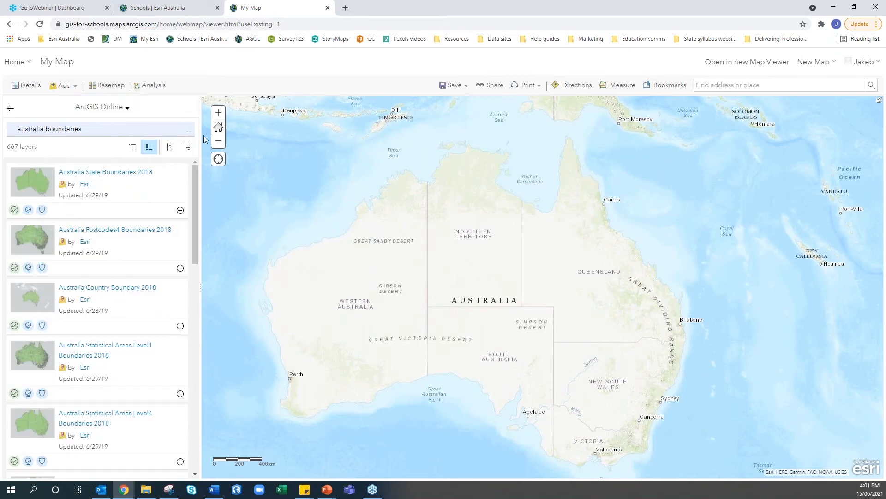
drag(56, 145, 8, 146)
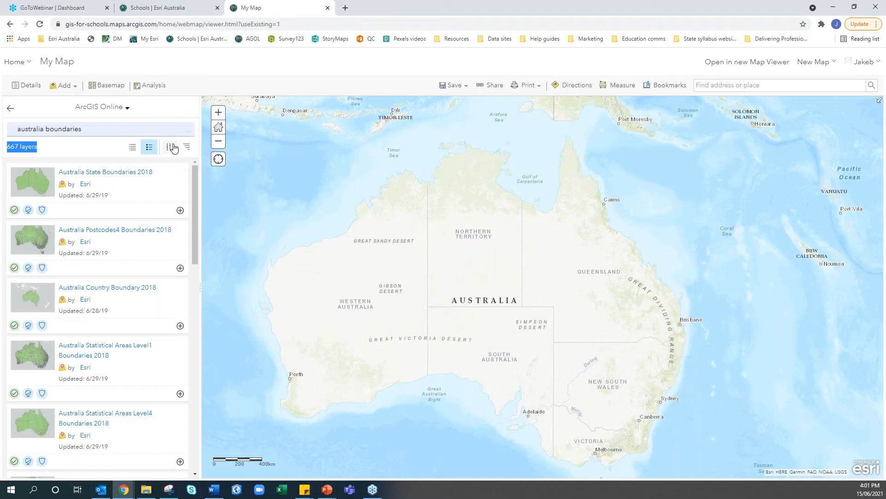
click(188, 130)
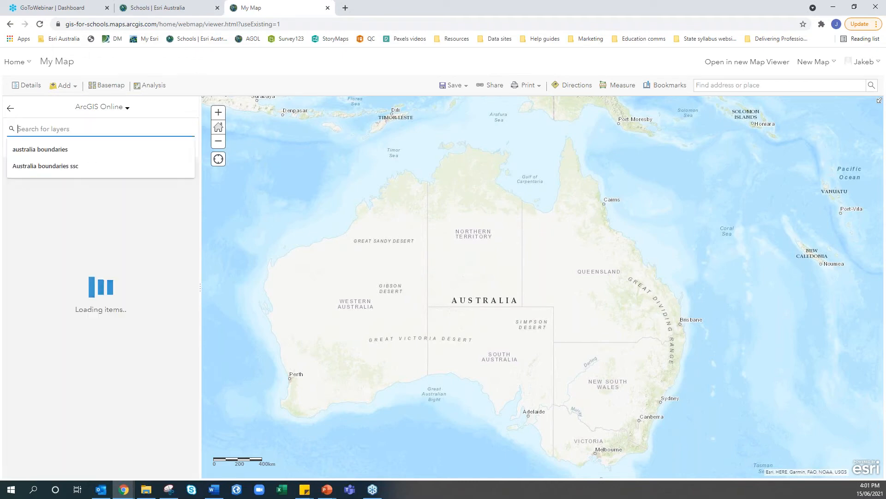
click(163, 115)
drag(59, 146, 7, 147)
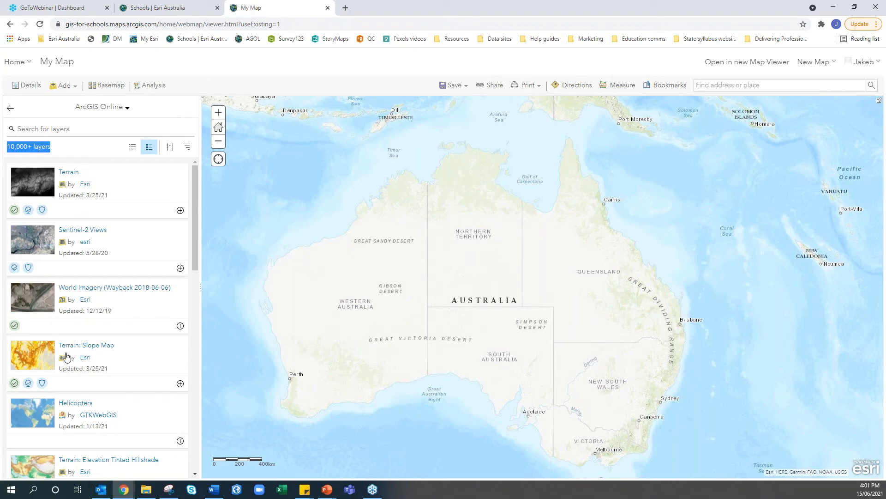
scroll(70, 356, down, 1)
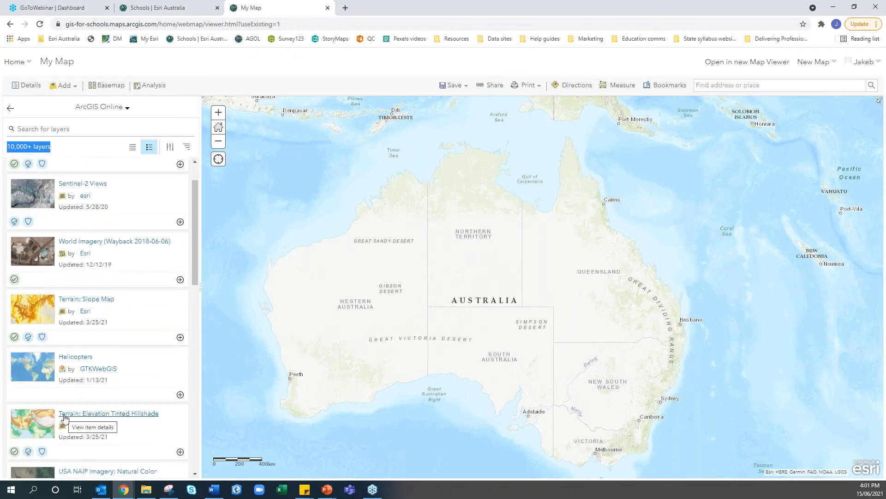
scroll(74, 383, up, 1)
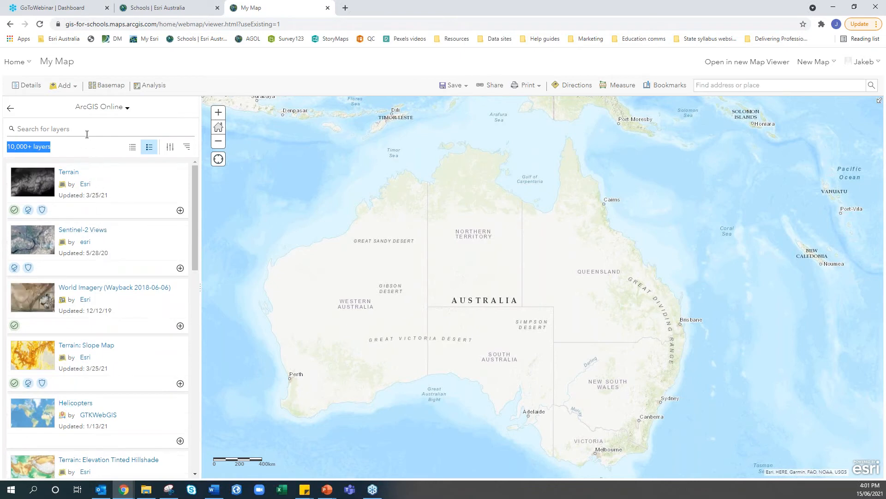
Search layers for 'australia demographic' using the suggestion offered after typing 'aust'
click(88, 129)
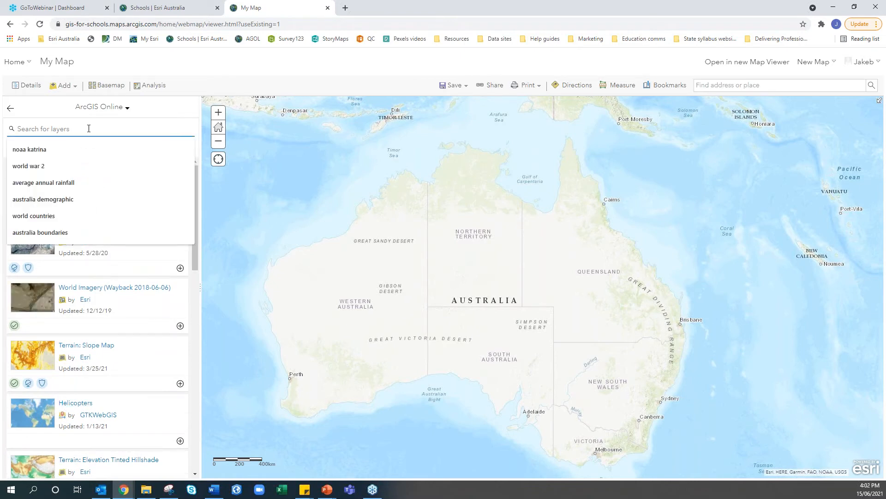
text(aust)
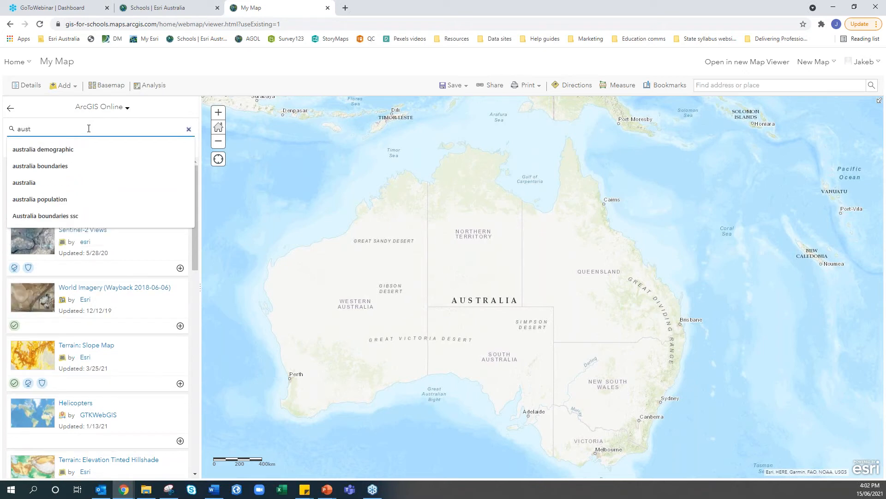
click(69, 147)
key(Return)
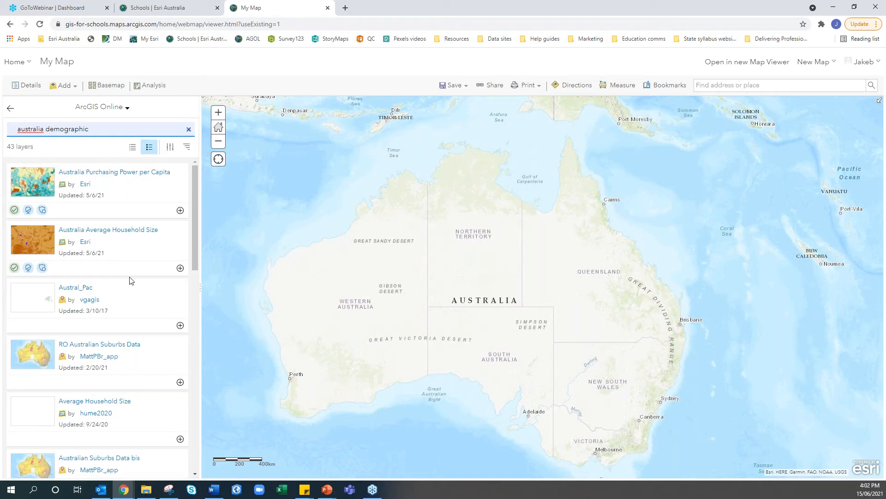
Scroll the 43 results and open the Australia Population 65 and Over item details
scroll(132, 280, down, 6)
scroll(131, 280, down, 6)
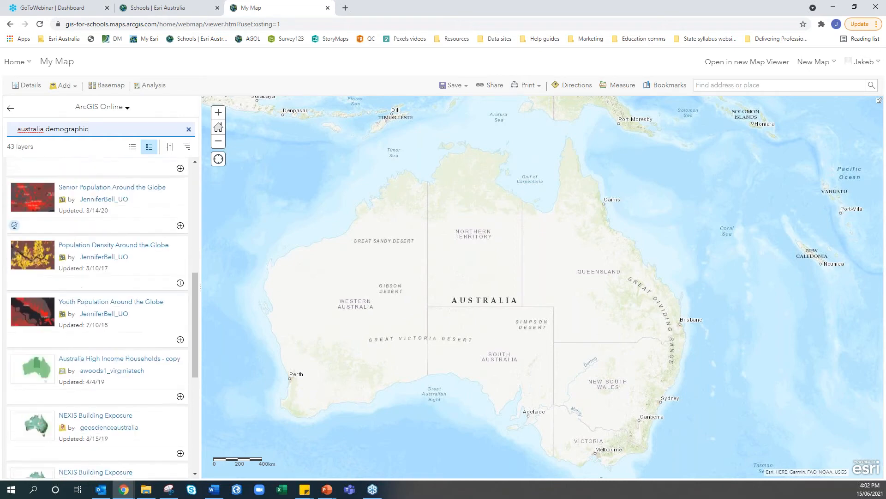
scroll(98, 316, down, 10)
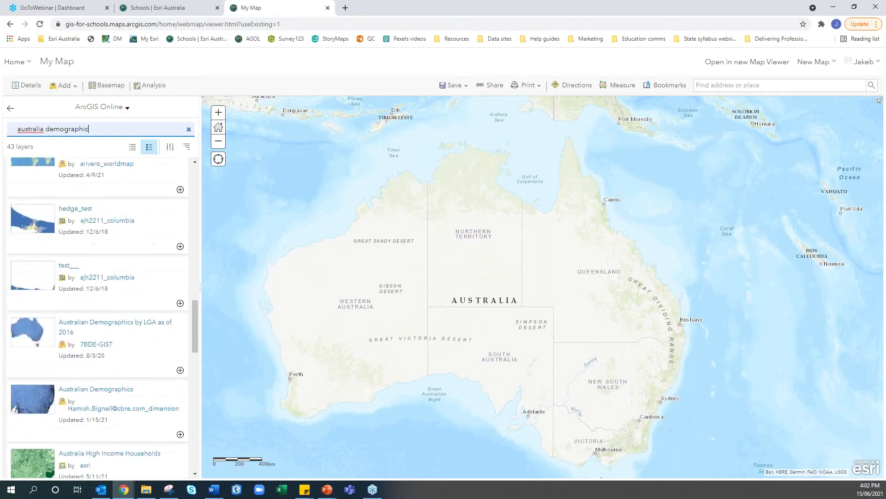
scroll(97, 317, down, 7)
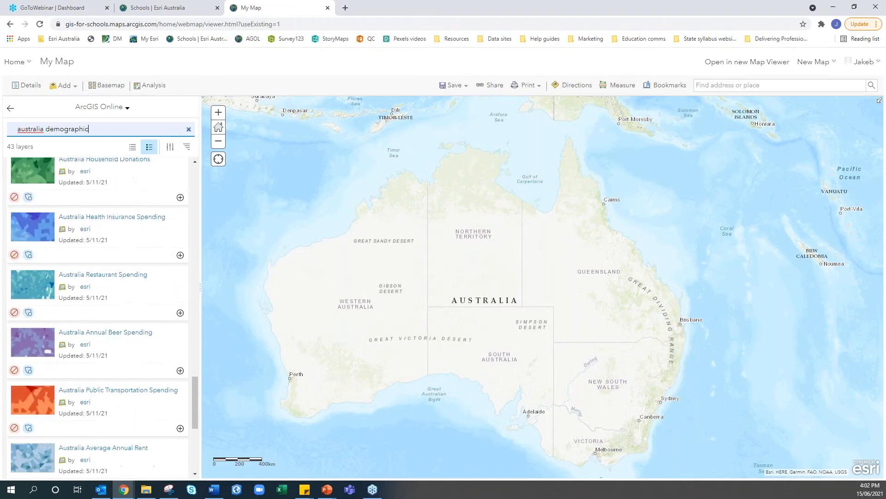
scroll(97, 318, down, 6)
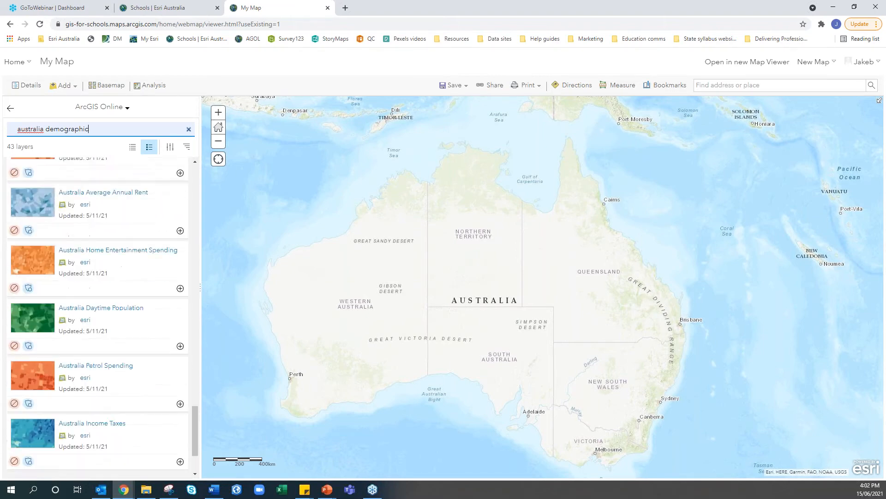
scroll(99, 283, down, 2)
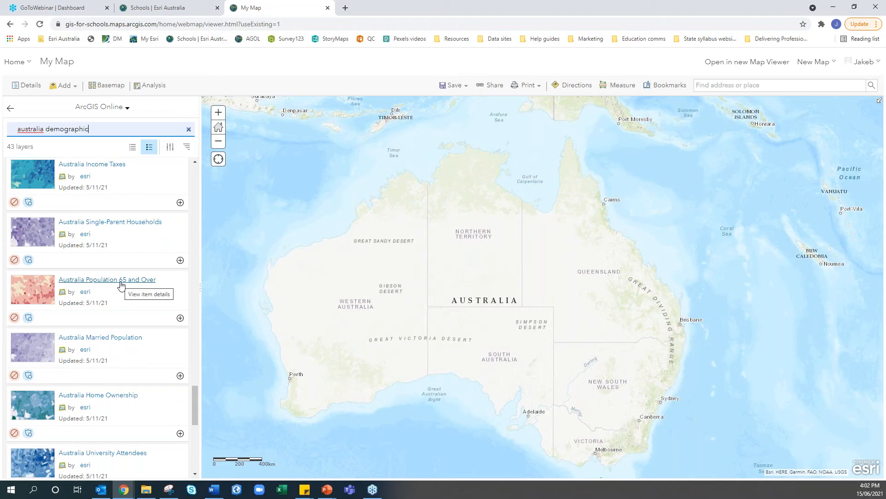
click(121, 280)
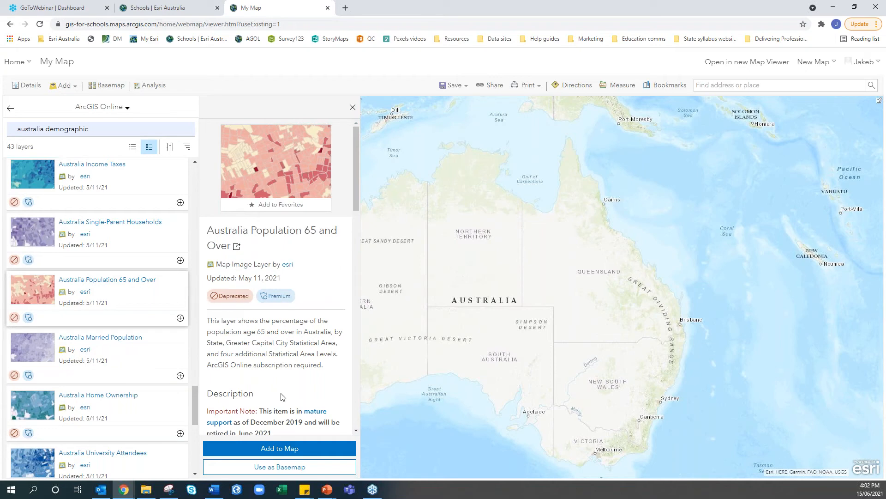
scroll(282, 395, down, 2)
drag(264, 320, 318, 322)
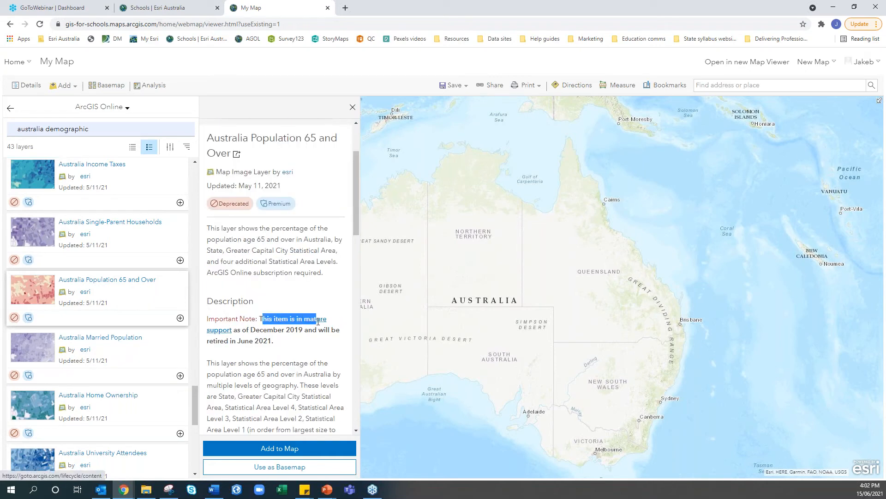
click(275, 340)
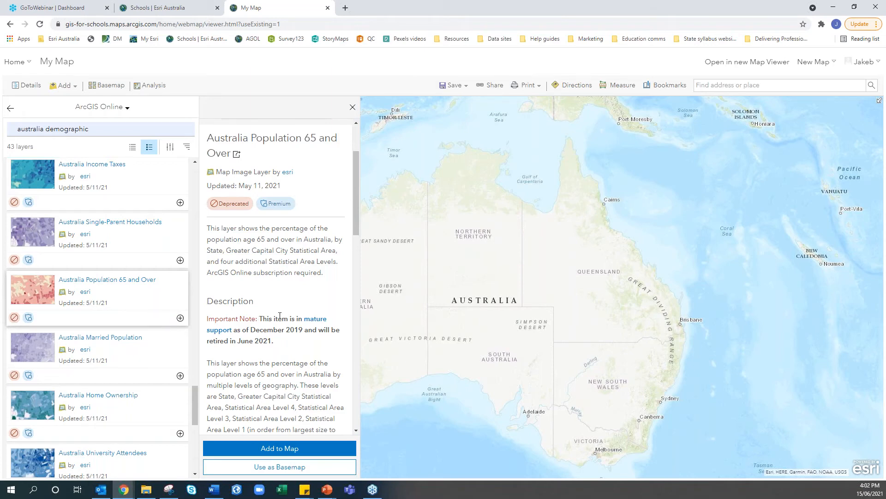
scroll(280, 316, up, 1)
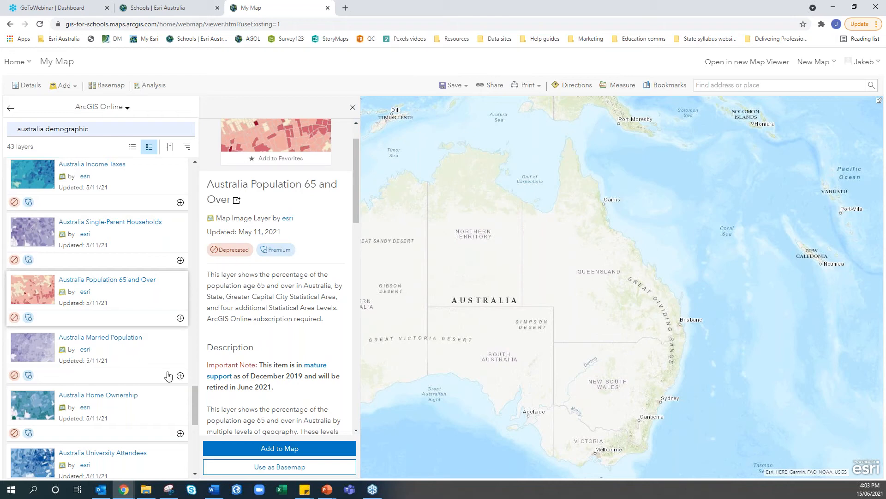
scroll(164, 372, down, 3)
scroll(156, 443, down, 1)
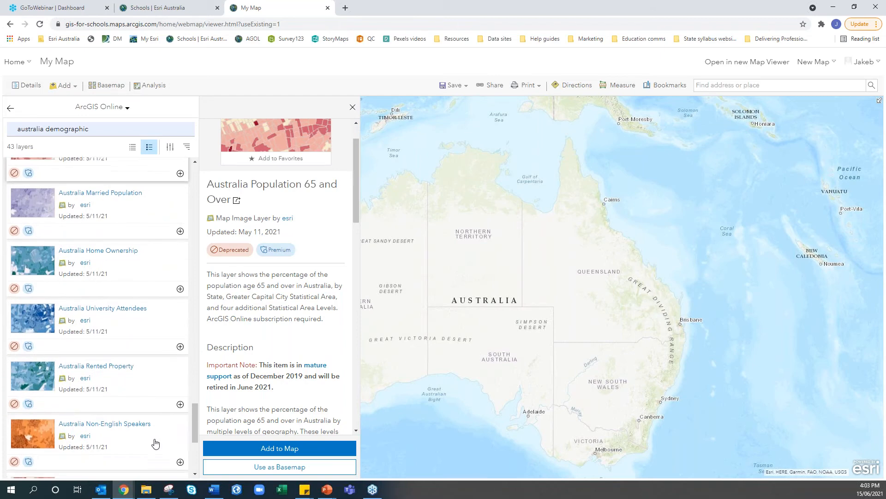
mouse_move(196, 422)
mouse_down()
mouse_move(195, 446)
mouse_move(196, 427)
mouse_up()
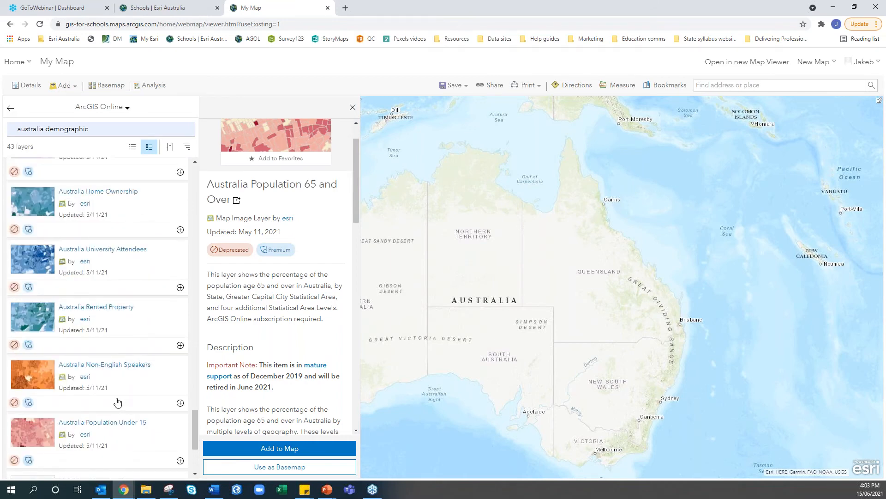
scroll(118, 402, up, 4)
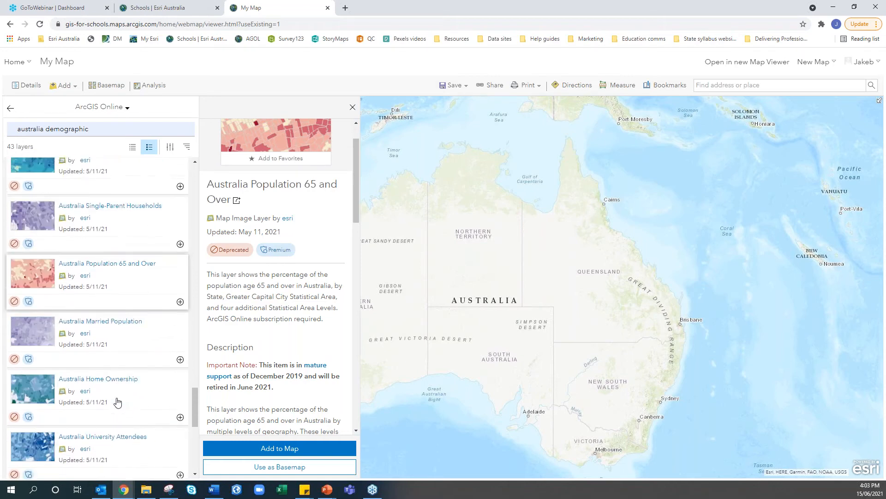
scroll(118, 403, up, 7)
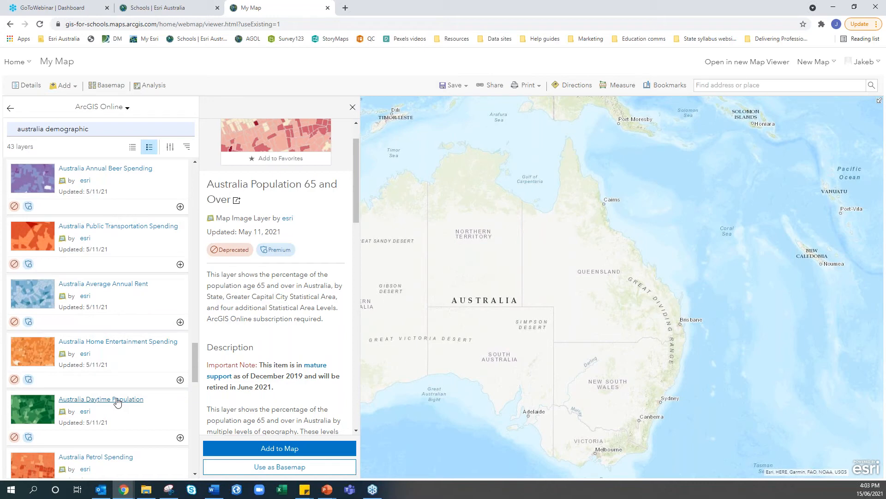
scroll(118, 402, up, 2)
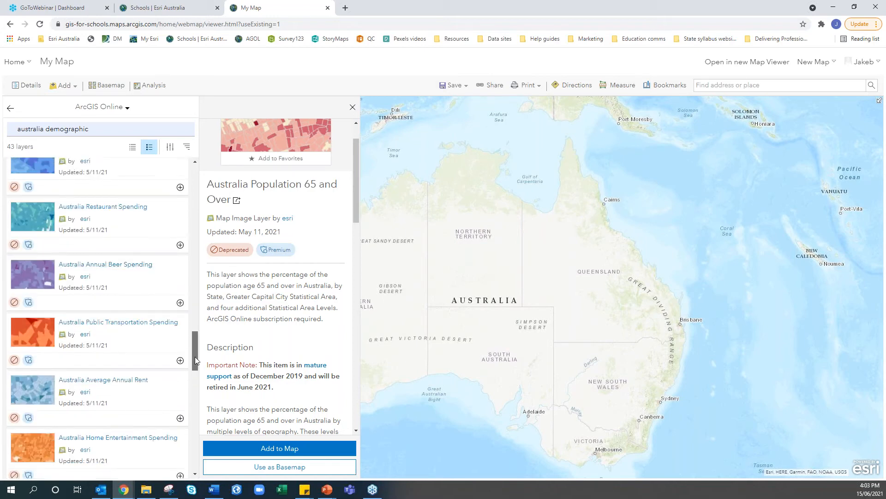
scroll(196, 356, up, 2)
drag(196, 349, 201, 181)
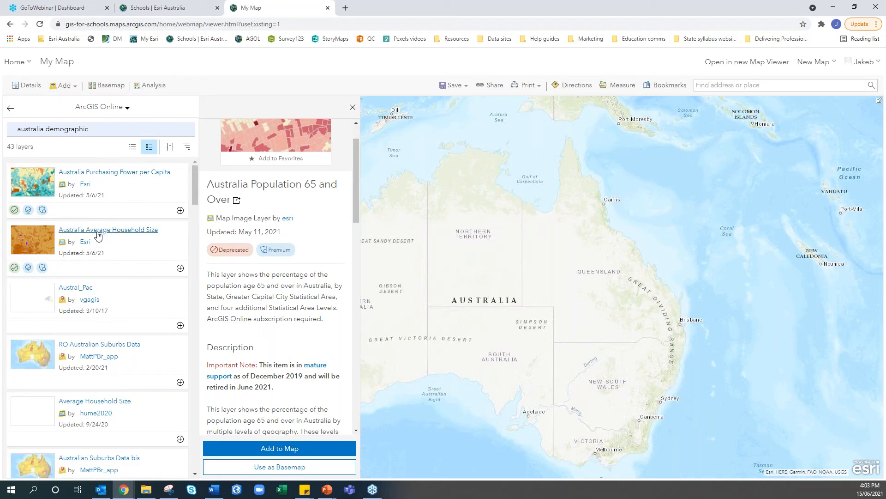
Review the Australia Average Household Size description and add that layer to the map
click(133, 234)
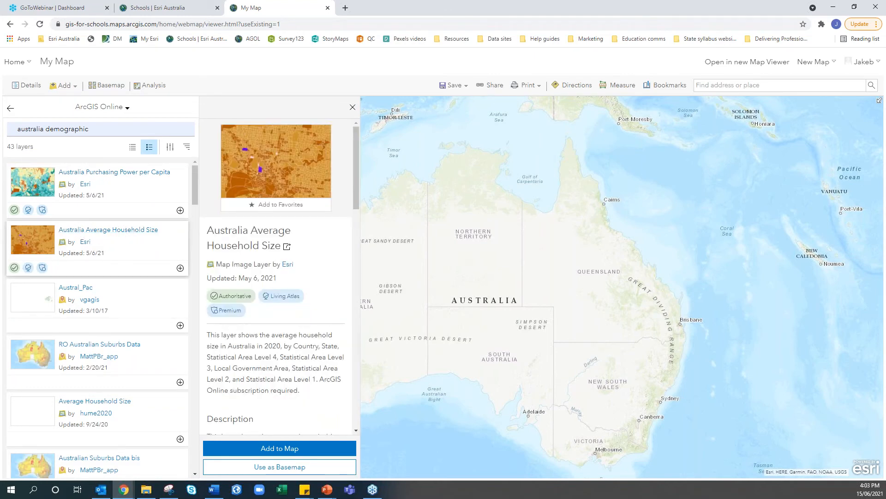
scroll(310, 240, down, 2)
scroll(310, 240, down, 3)
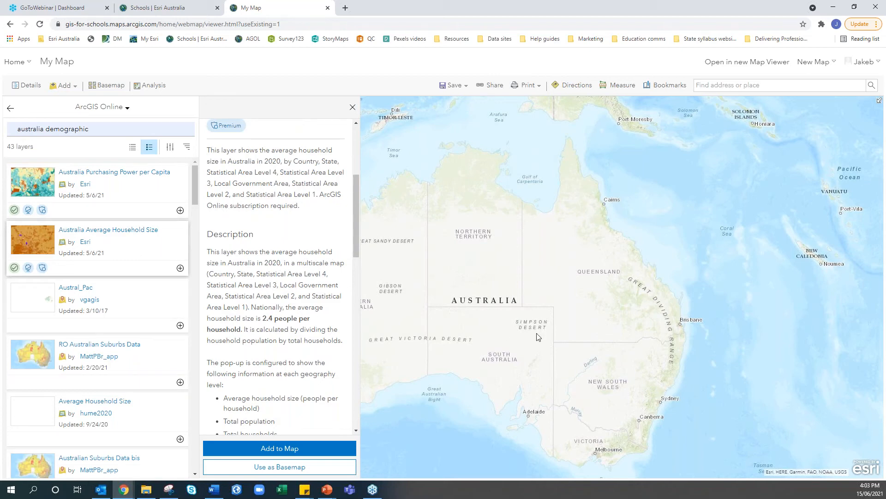
scroll(538, 337, up, 3)
scroll(538, 337, down, 5)
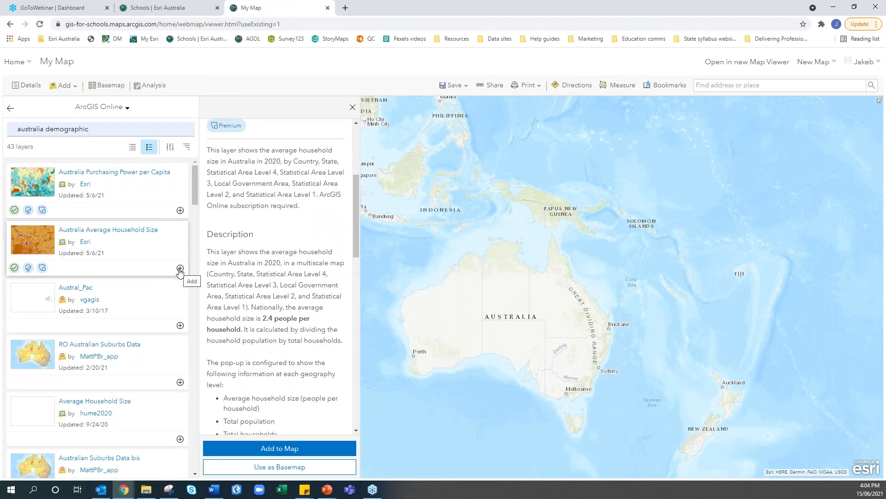
scroll(202, 278, down, 1)
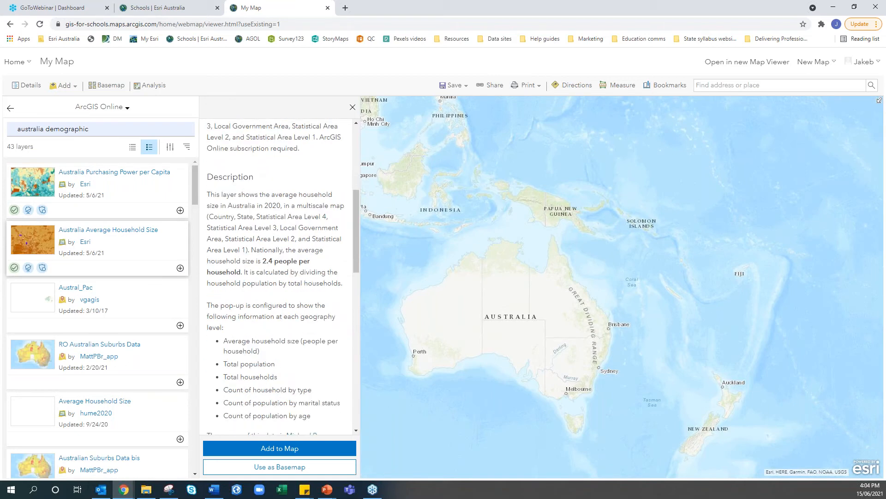
scroll(277, 277, down, 2)
scroll(277, 277, up, 2)
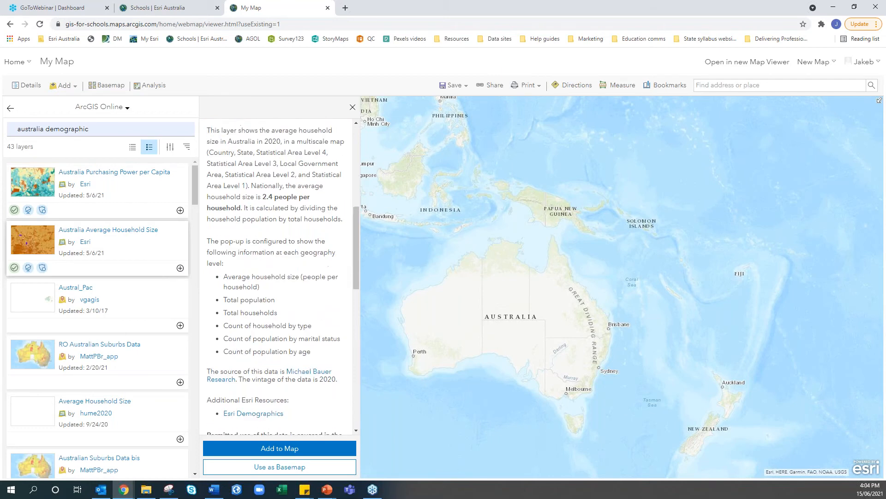
click(180, 268)
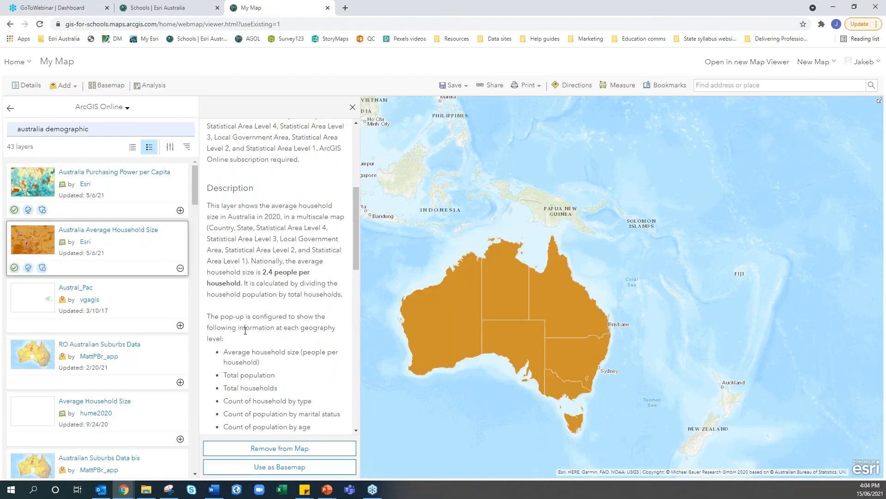
scroll(245, 330, down, 1)
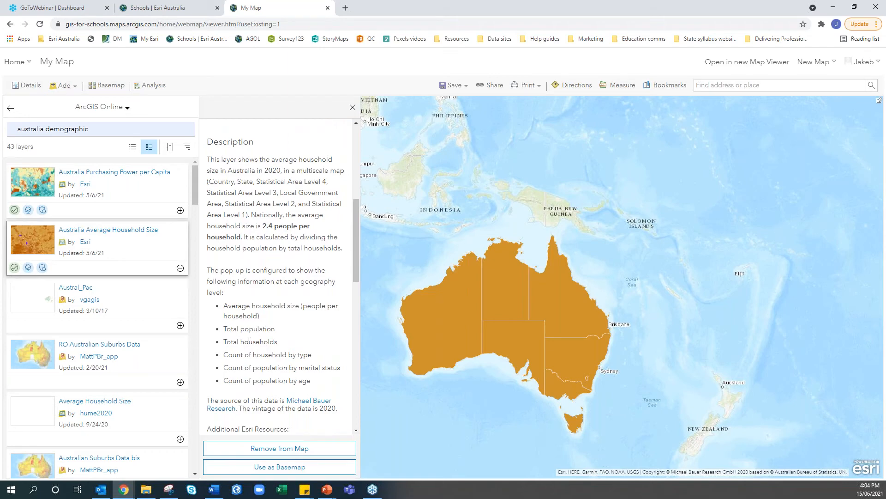
Close the layer panel and show the map legend for household size
click(352, 108)
click(26, 85)
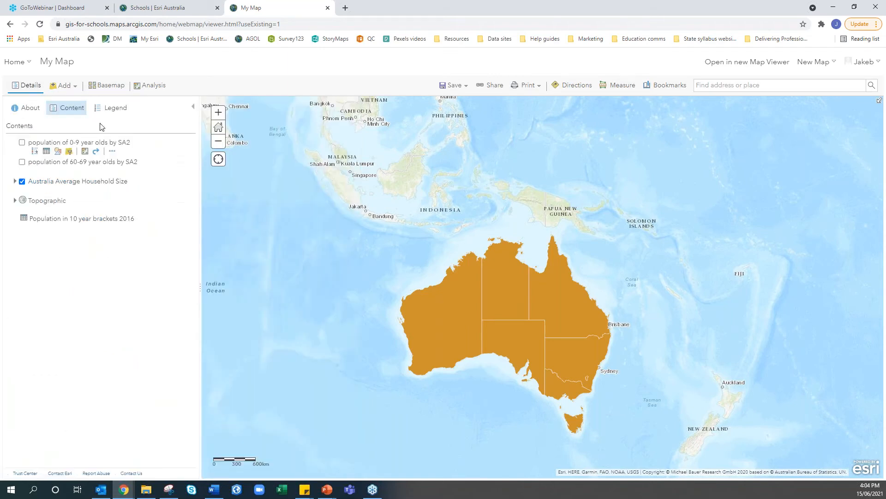
click(109, 111)
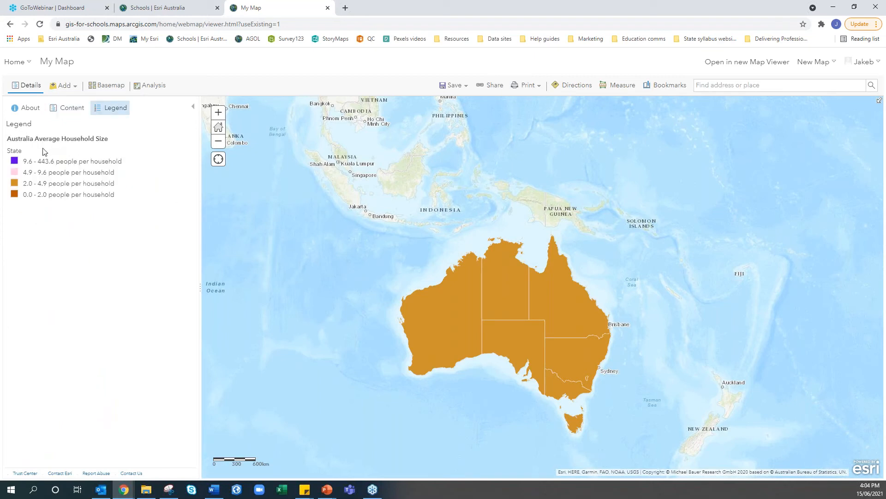
drag(24, 155, 8, 157)
scroll(592, 362, up, 1)
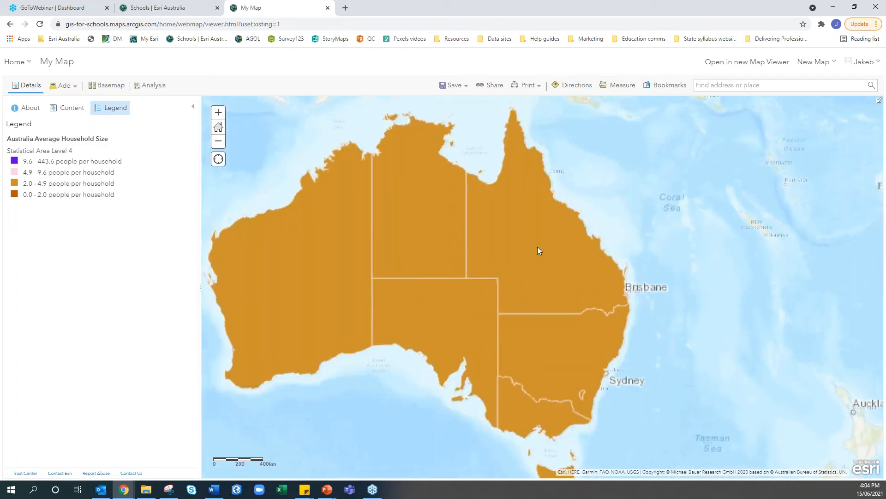
Zoom into south-east Queensland until household size displays at Statistical Area Level 1
drag(537, 247, 538, 281)
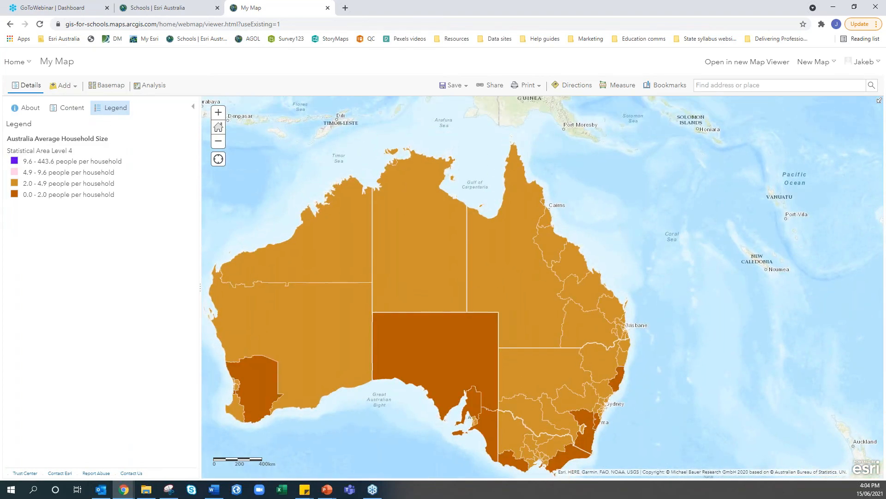
scroll(547, 280, up, 1)
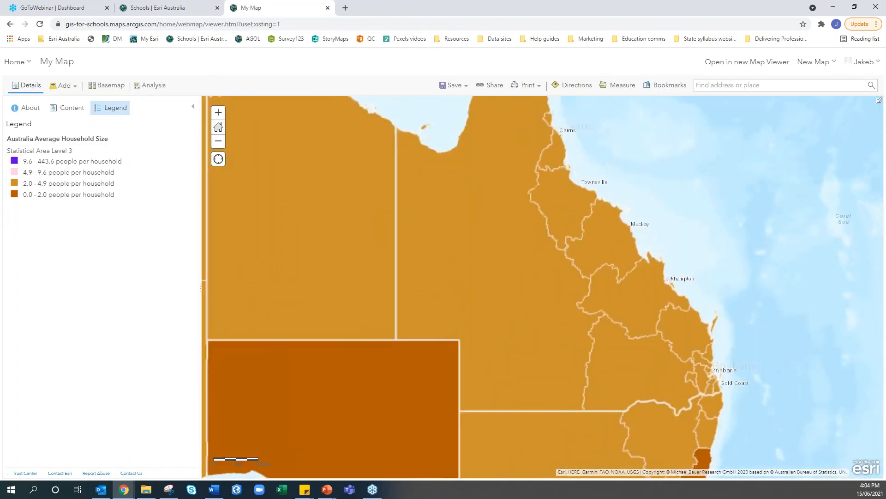
scroll(546, 280, up, 1)
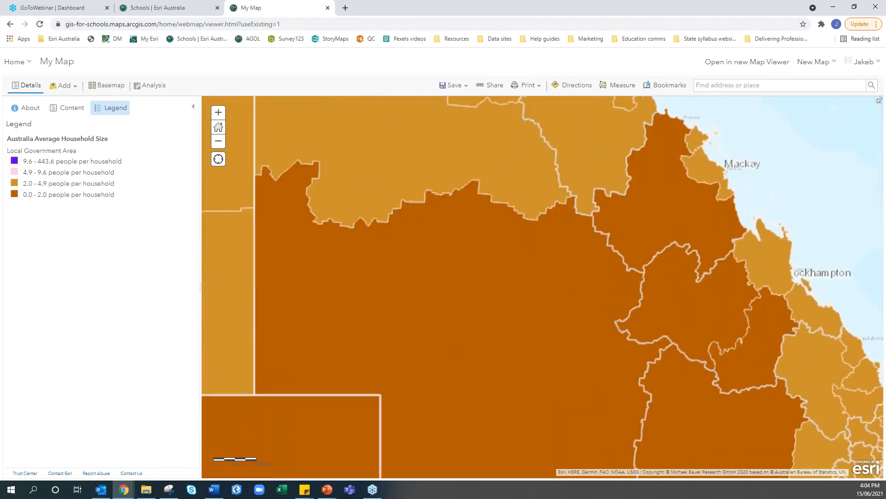
drag(567, 349, 498, 268)
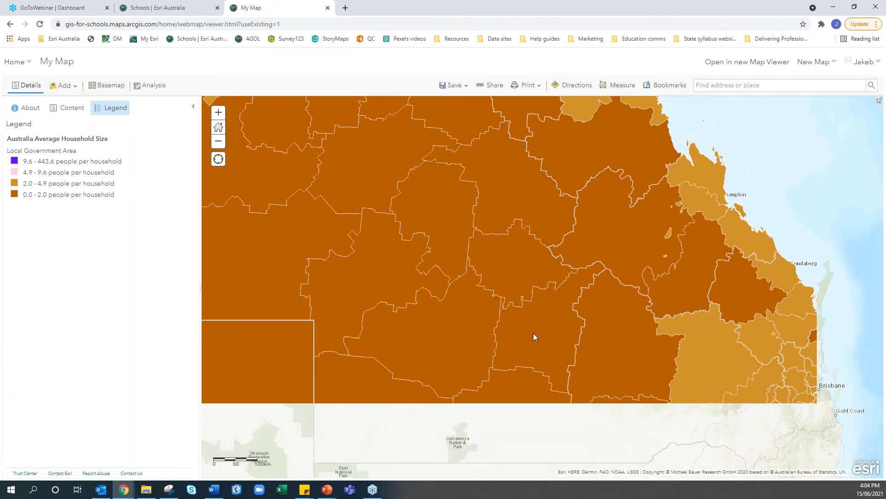
scroll(520, 350, up, 1)
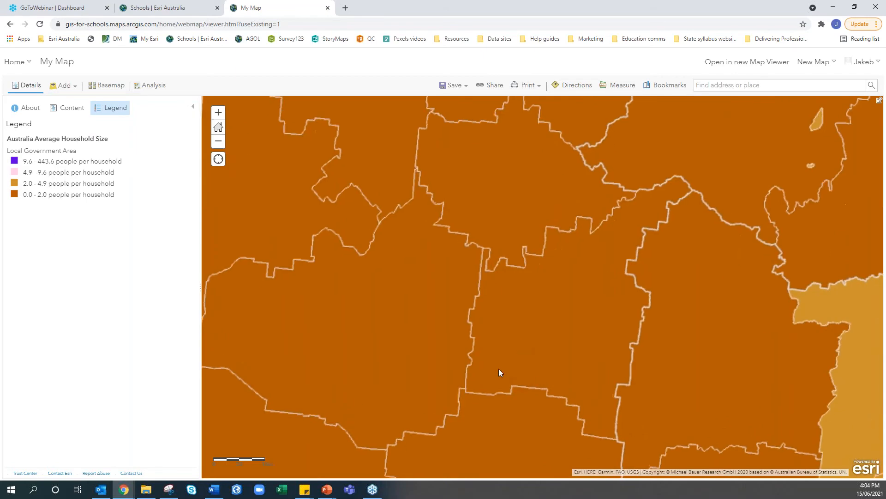
drag(466, 388, 306, 271)
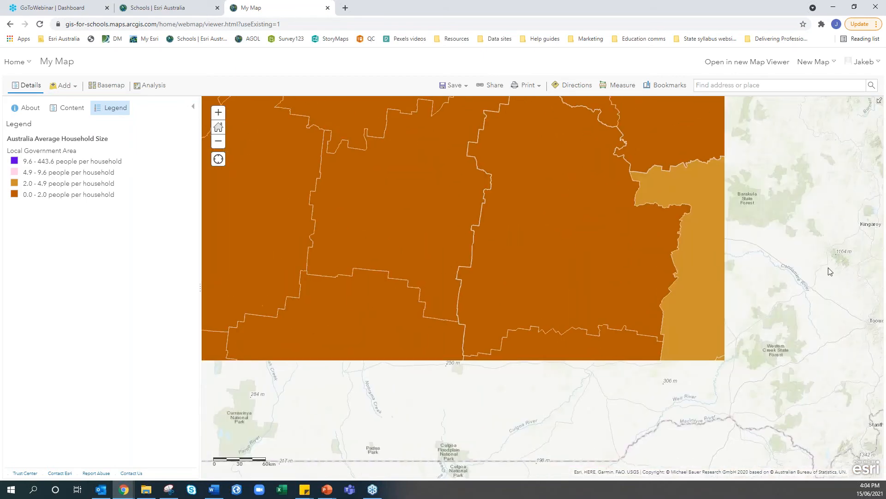
drag(810, 262, 615, 272)
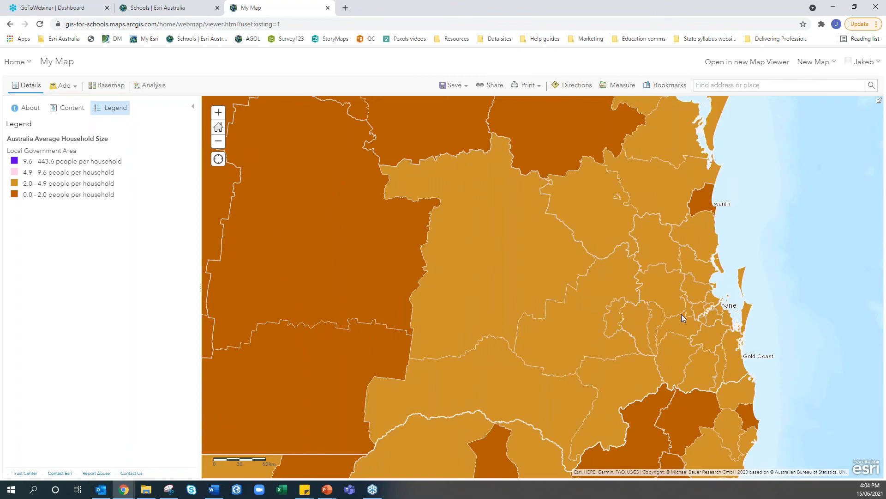
scroll(683, 317, up, 1)
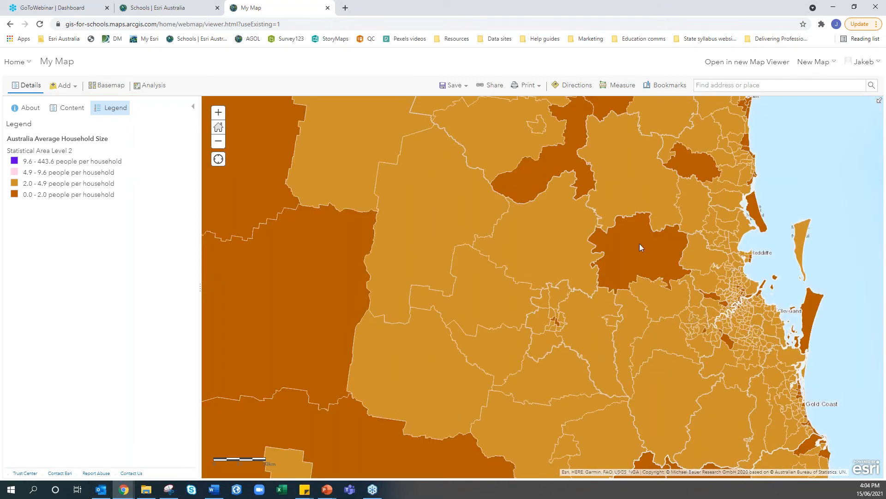
scroll(640, 247, up, 1)
scroll(639, 244, up, 3)
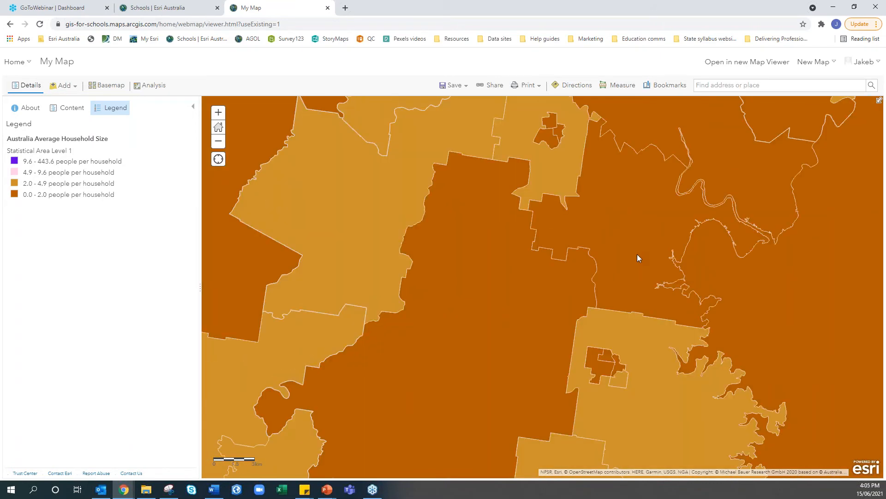
scroll(637, 257, down, 2)
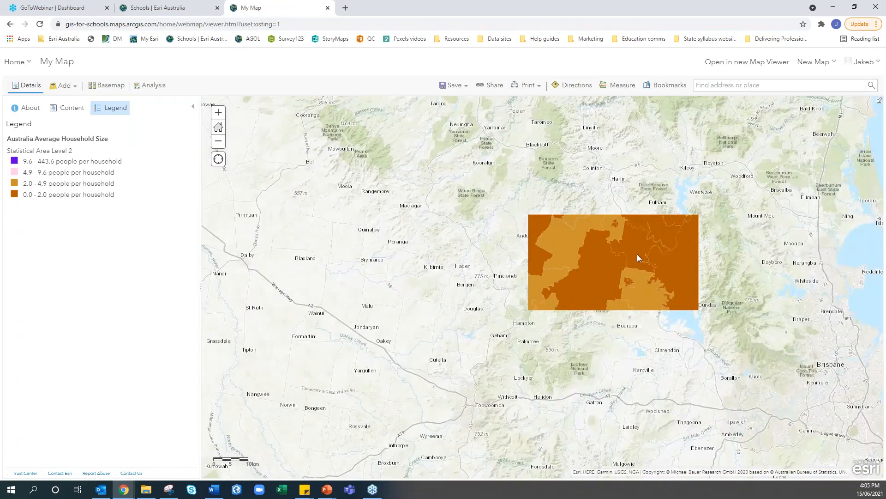
scroll(638, 258, up, 2)
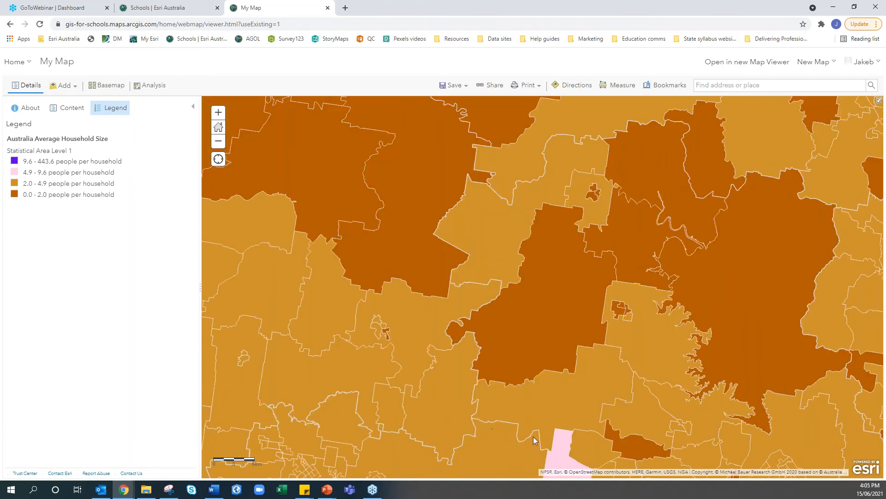
click(66, 115)
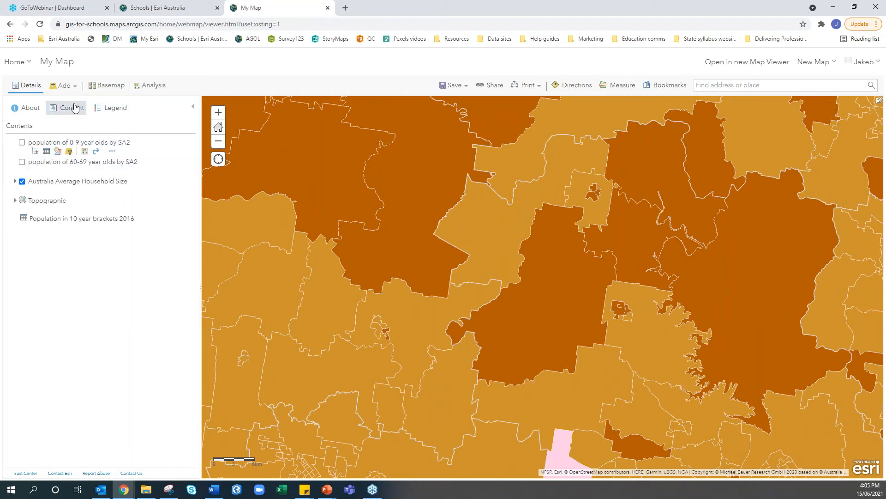
Import Cooloola_SA2_Outline.zip from File Explorer as a new map layer
click(69, 87)
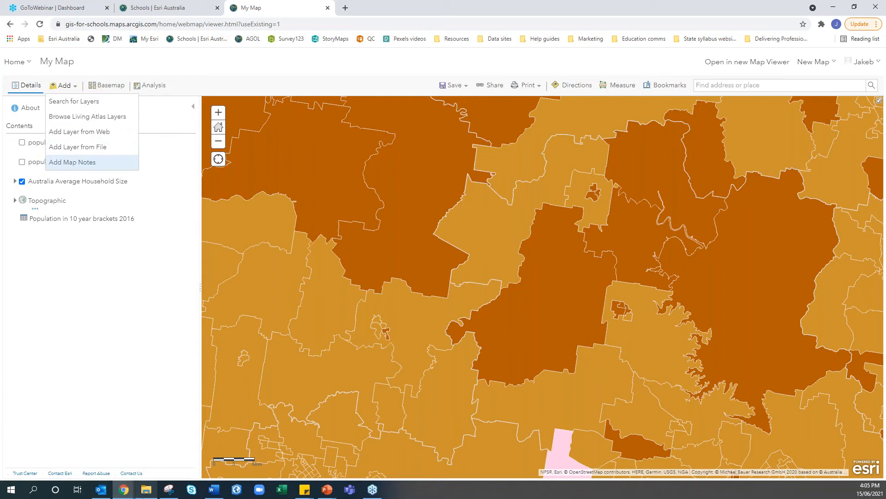
click(141, 487)
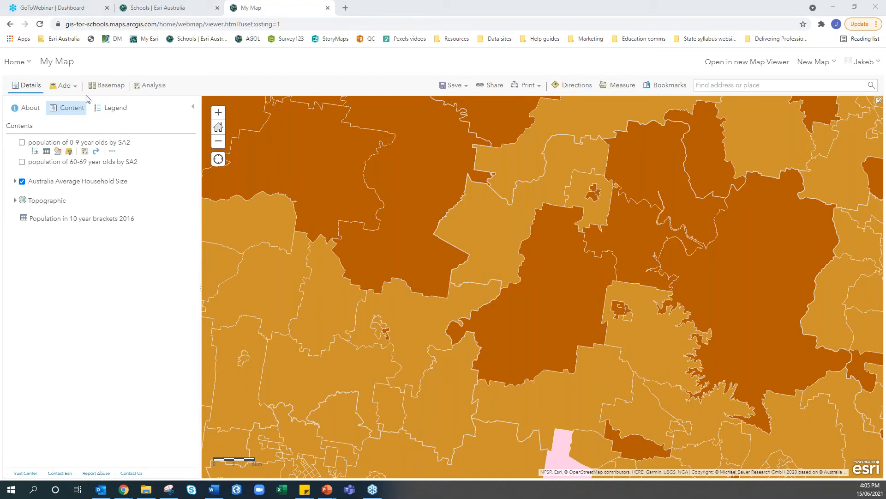
click(69, 85)
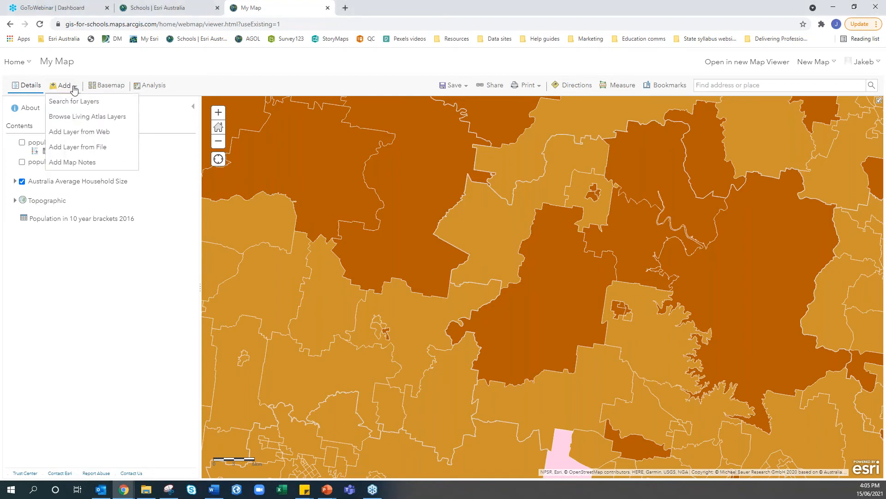
click(71, 149)
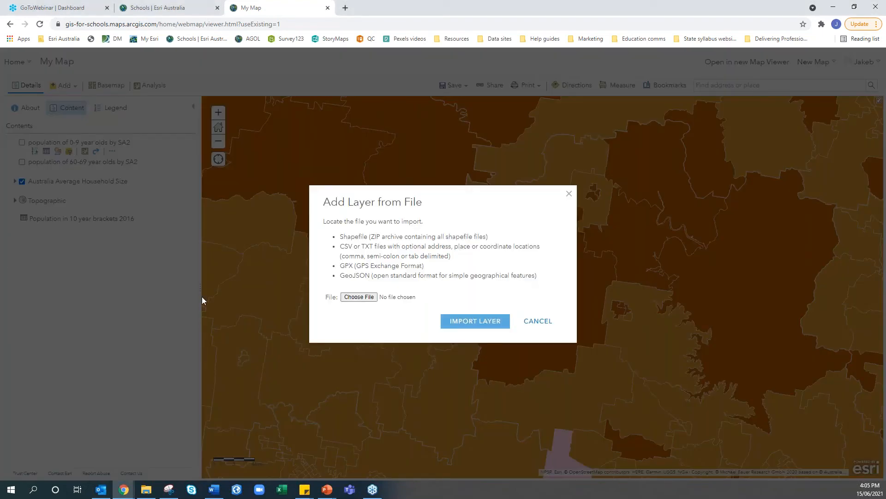
drag(202, 301, 414, 299)
click(475, 341)
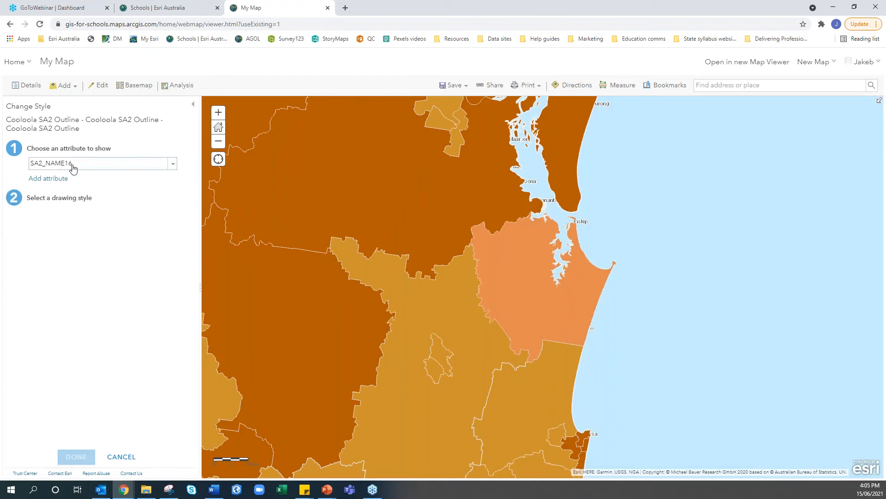
Style the Cooloola layer with no fill and a 0% transparency #1A1A1A outline
click(79, 259)
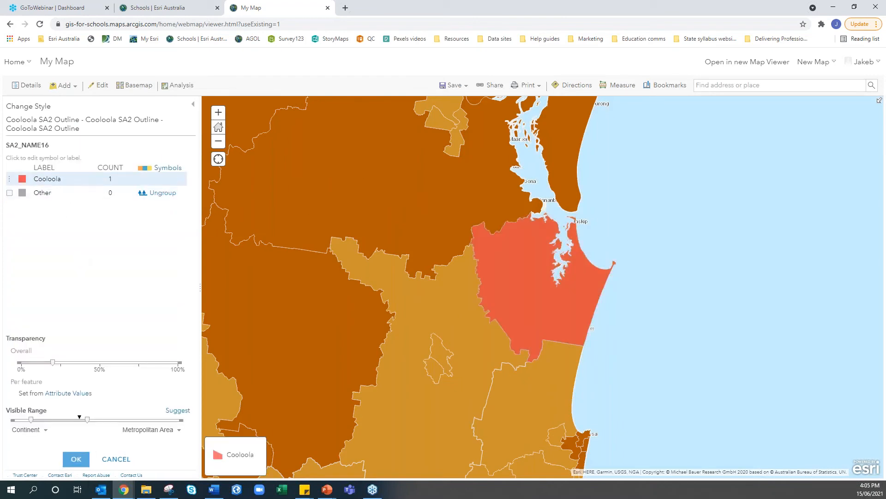
click(24, 182)
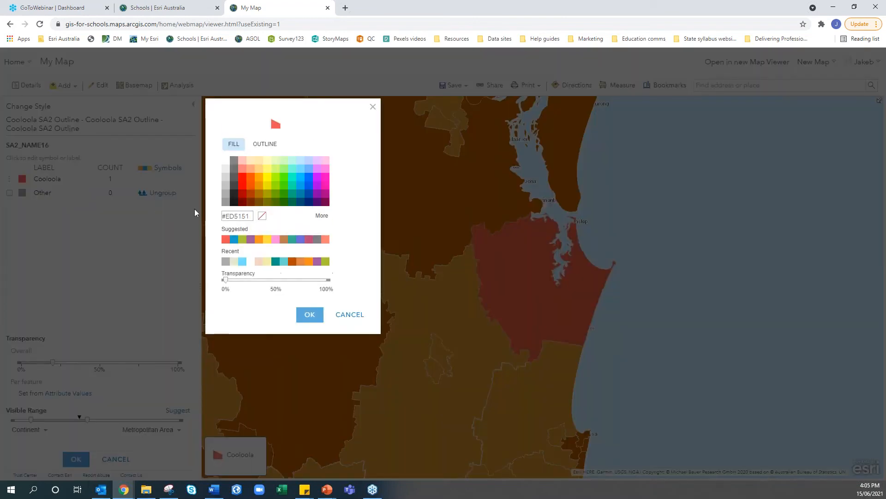
click(262, 215)
click(265, 143)
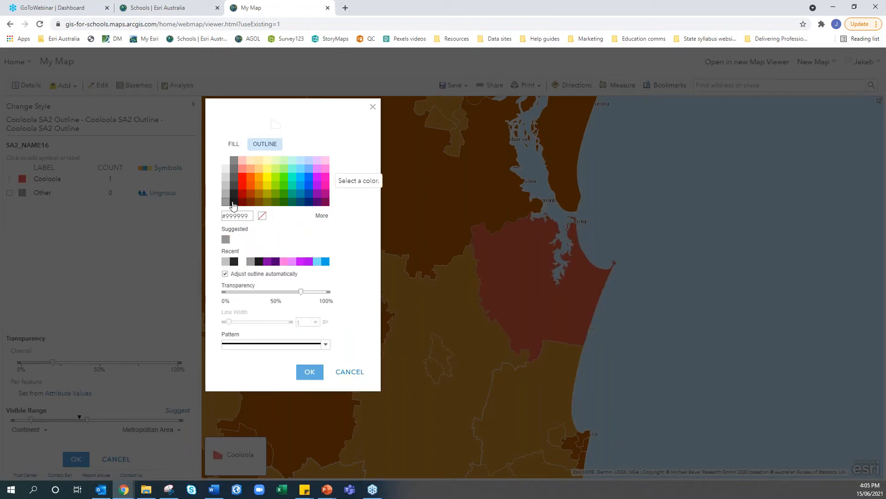
click(234, 202)
drag(301, 292, 225, 291)
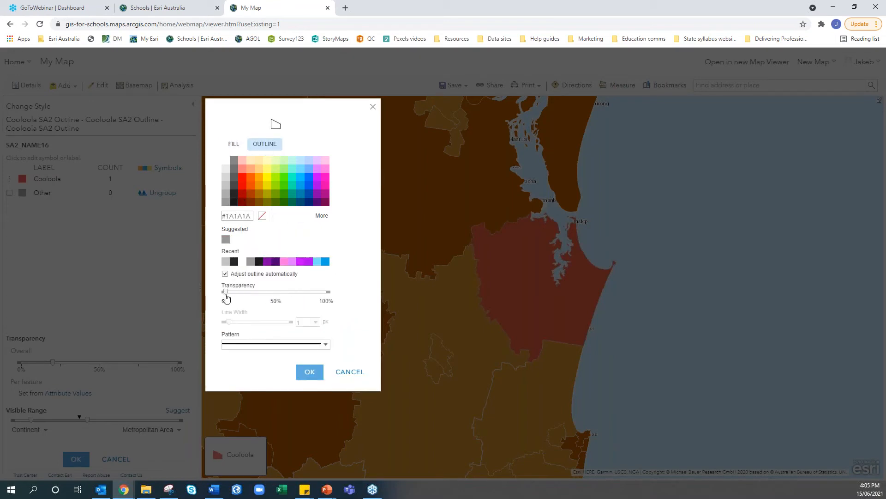
double_click(305, 326)
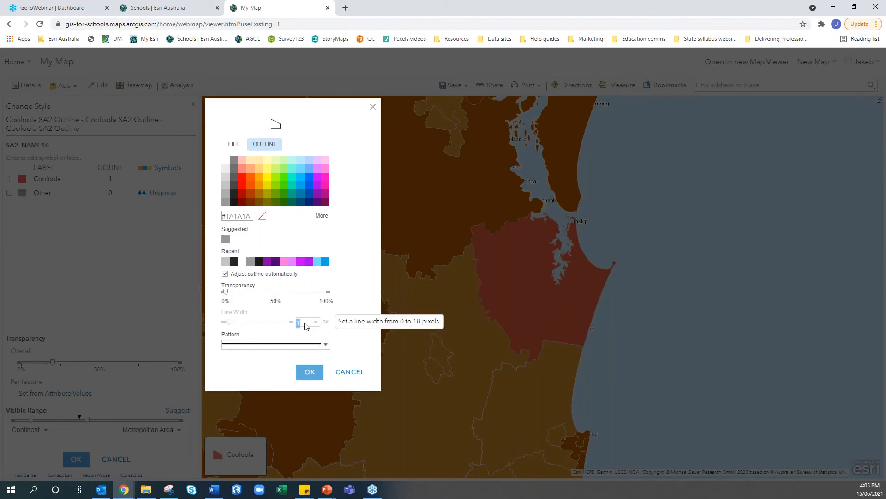
click(313, 377)
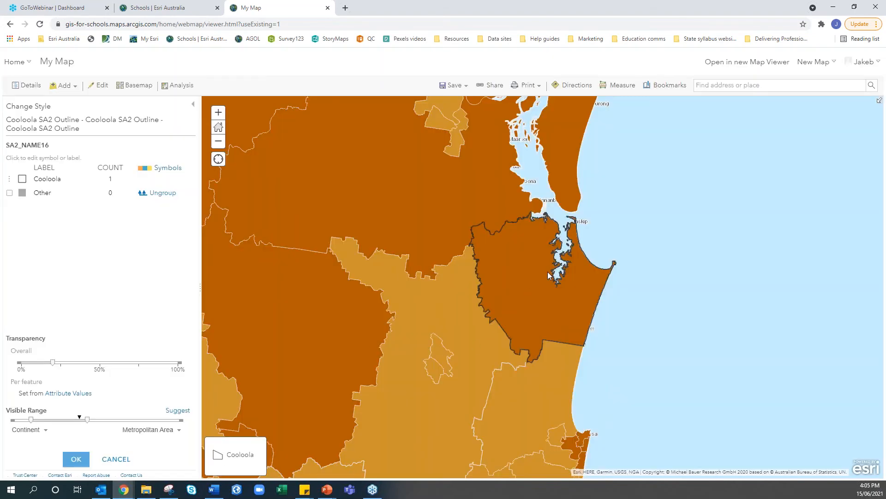
Centre the map on Cooloola, apply the new style, and show the legend
drag(547, 272, 460, 307)
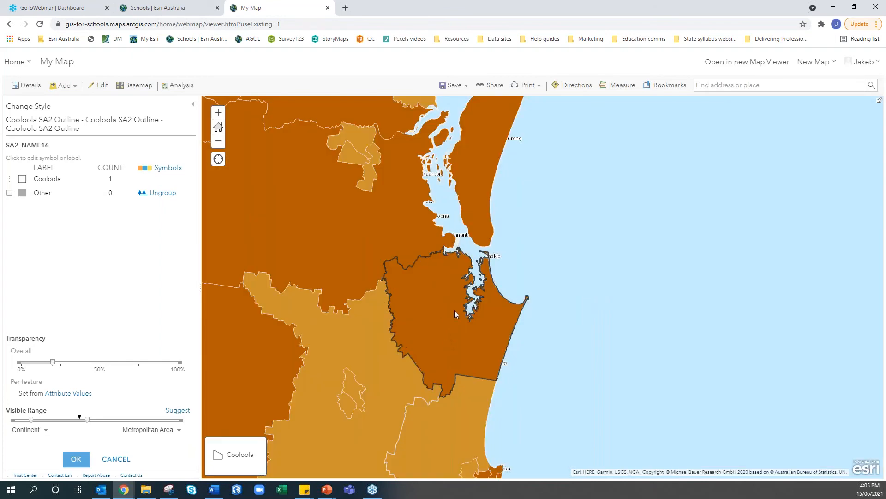
click(76, 459)
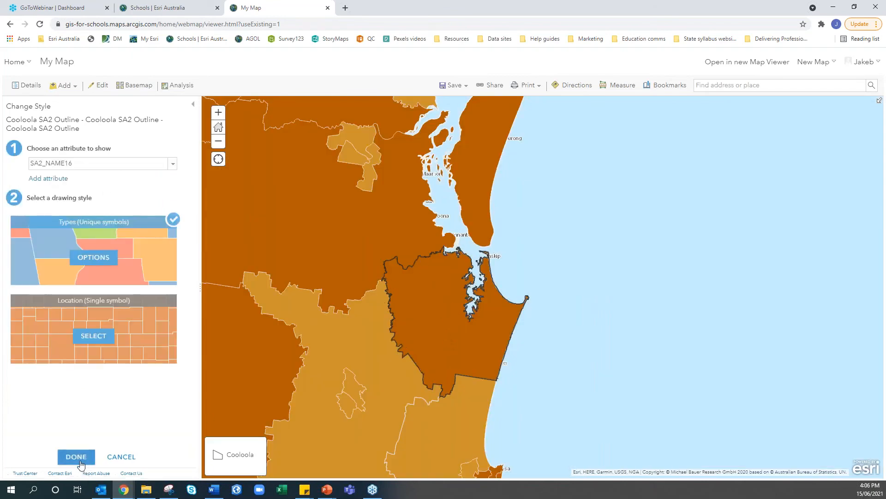
click(73, 457)
click(115, 108)
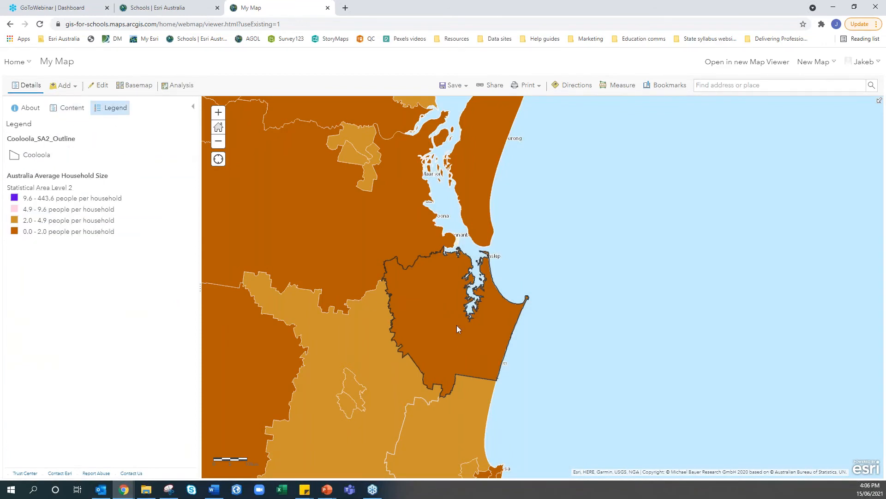
Zoom toward Rainbow Beach and widen the Cooloola layer's visibility range from World to Room
scroll(457, 329, up, 1)
scroll(457, 329, up, 1)
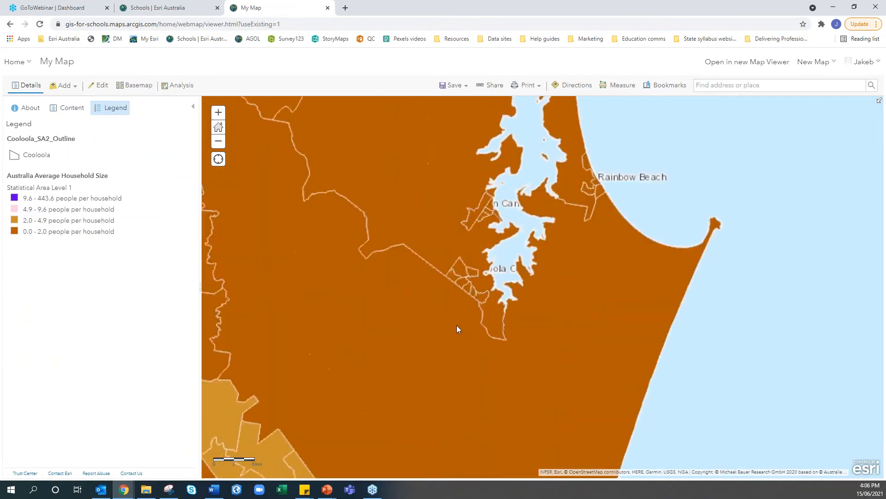
drag(451, 342, 546, 306)
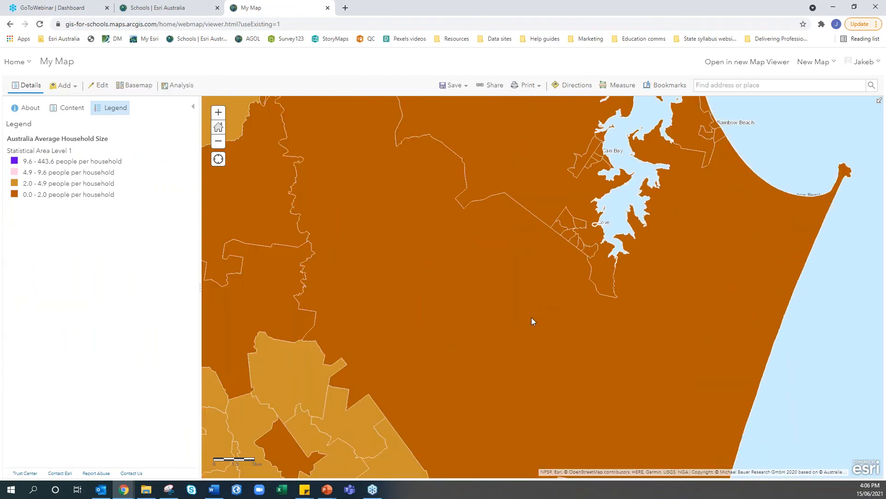
click(66, 108)
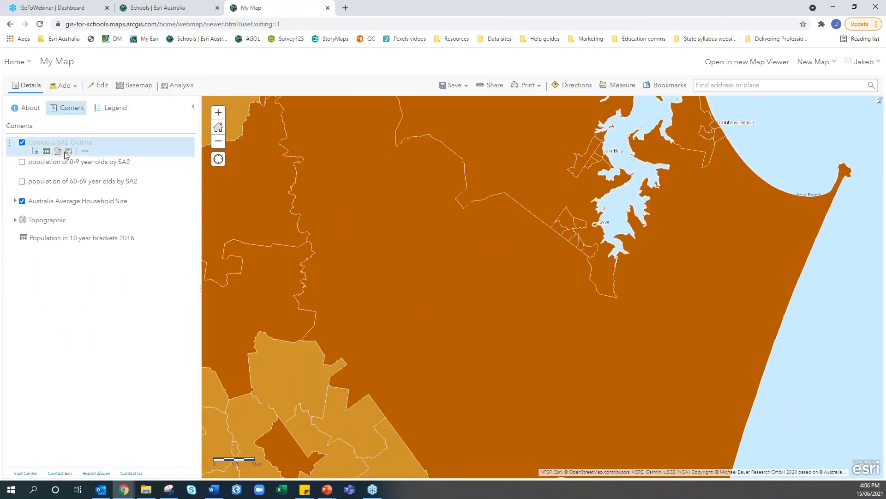
click(85, 151)
mouse_move(129, 185)
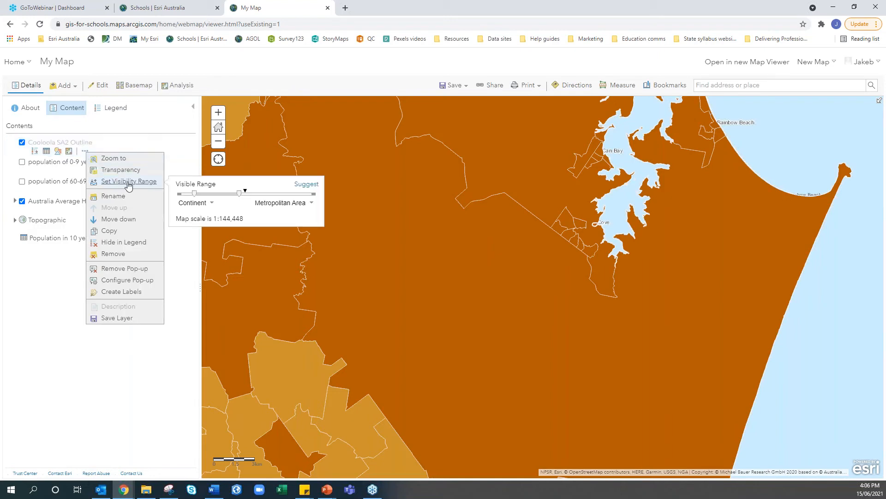
drag(238, 193, 332, 196)
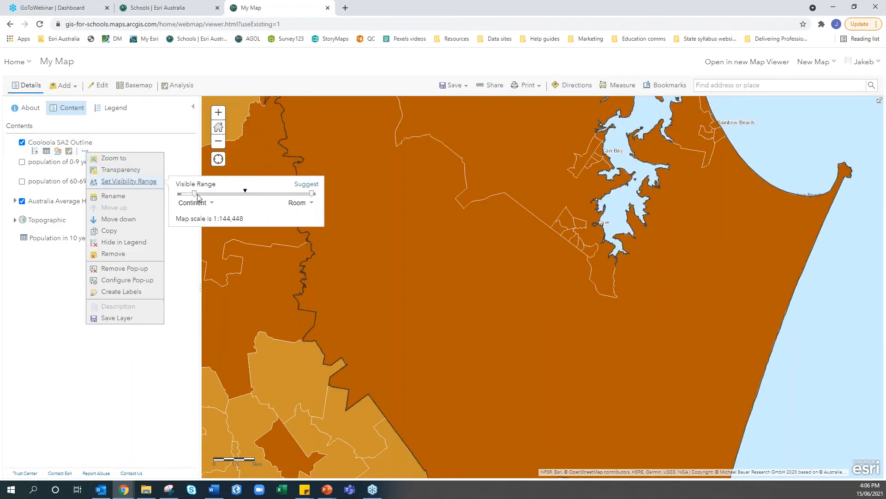
drag(194, 194, 175, 199)
click(175, 325)
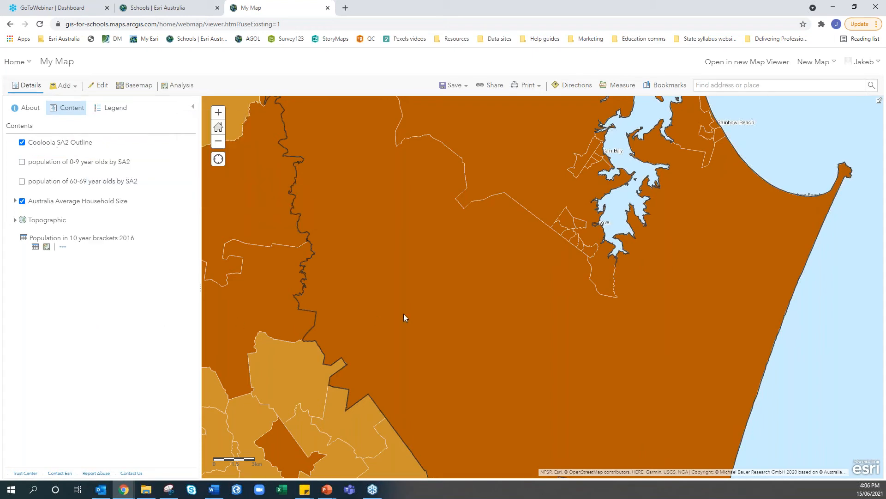
Pan along the Cooloola outline, checking the Maryborough Region - South popup
drag(445, 270, 444, 449)
click(299, 151)
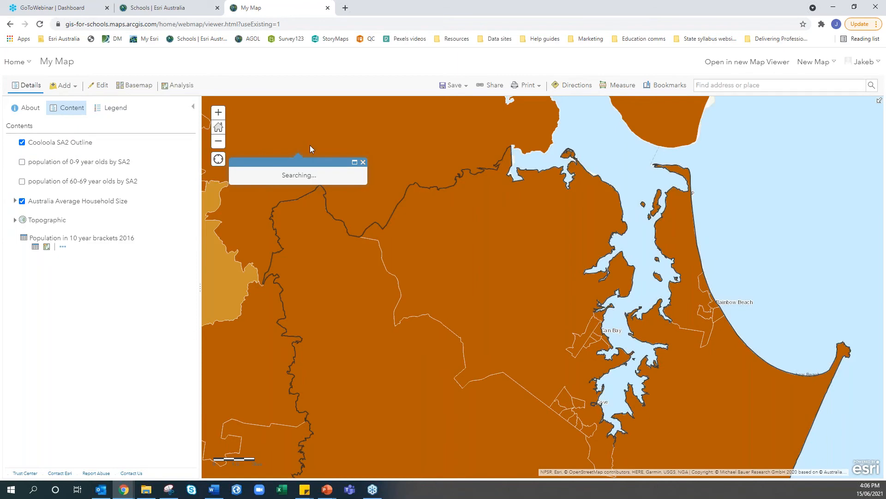
click(363, 162)
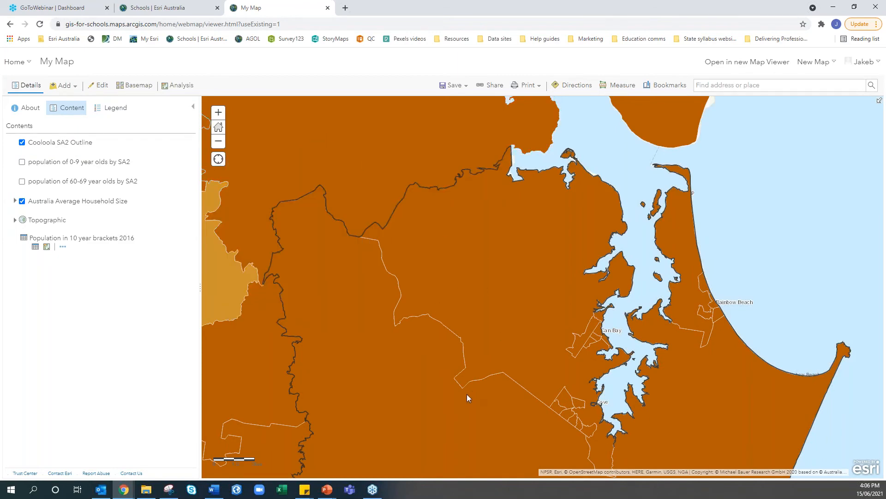
drag(467, 395, 440, 252)
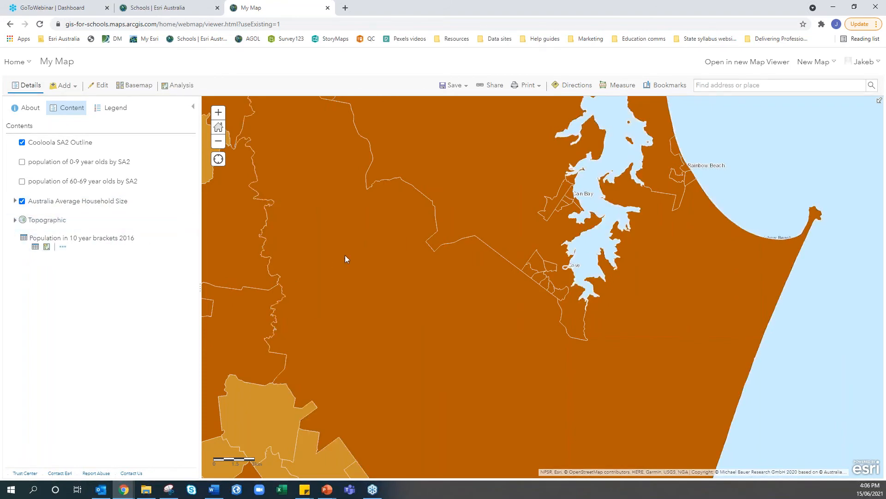
scroll(345, 255, down, 1)
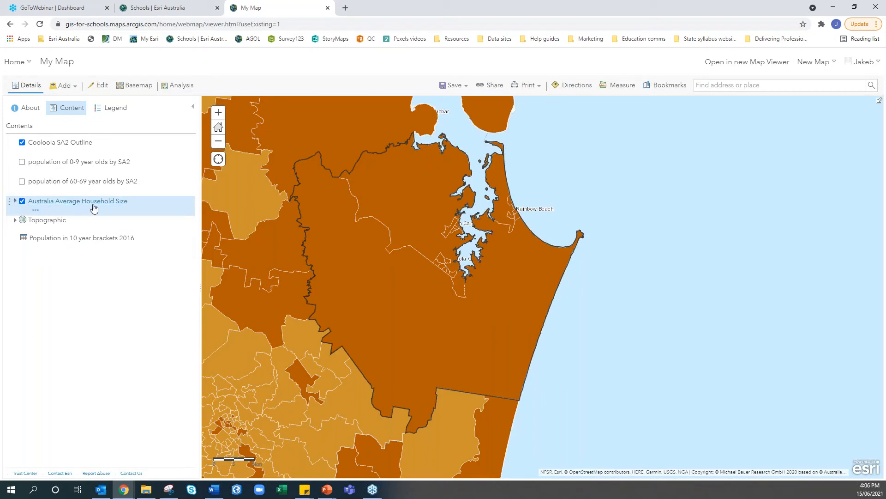
Expand Australia Average Household Size and open Change Style for its Statistical Area Level 2 sublayer
click(15, 202)
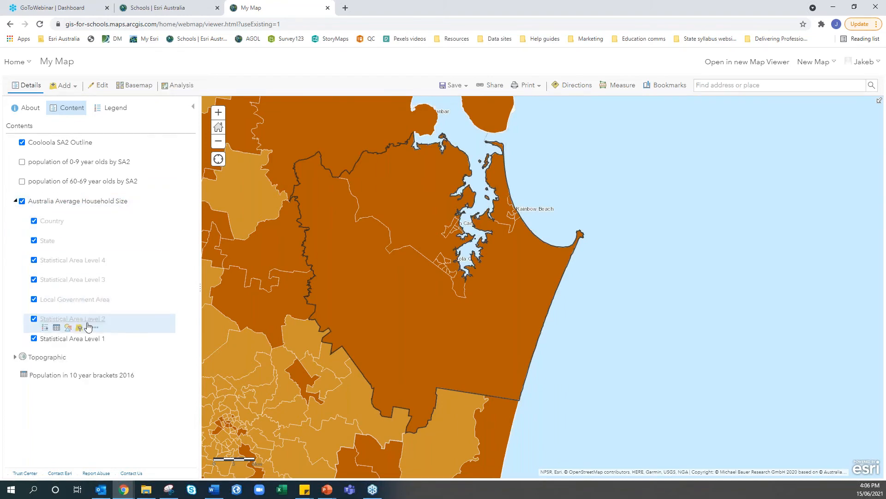
scroll(394, 314, down, 1)
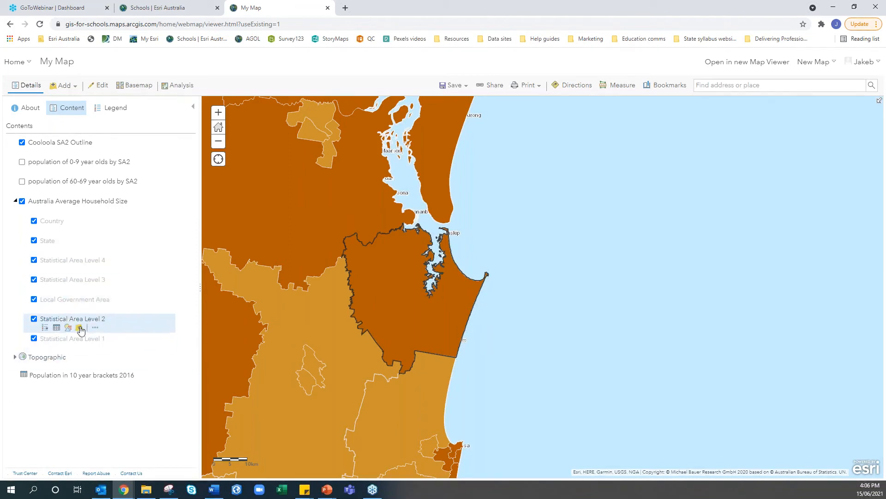
click(69, 329)
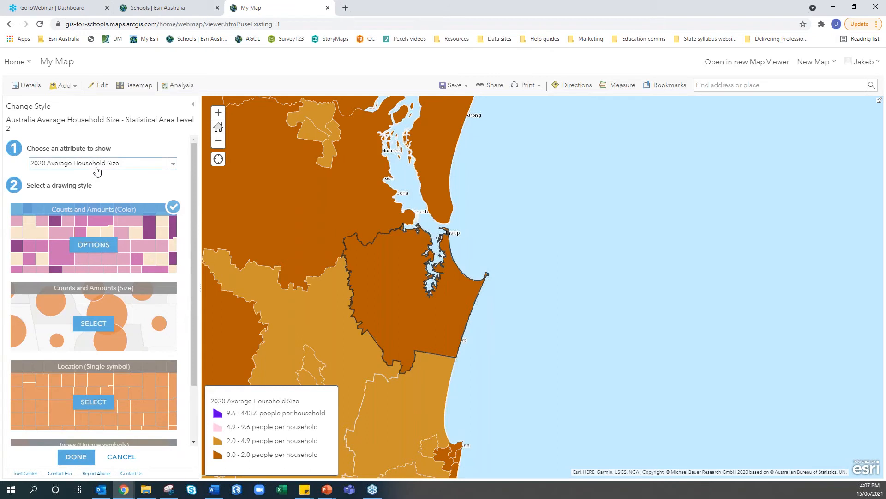
Choose '2020 Population by Education: Secondary Education - 10 Years and Above' as the SA2 attribute to map
click(97, 171)
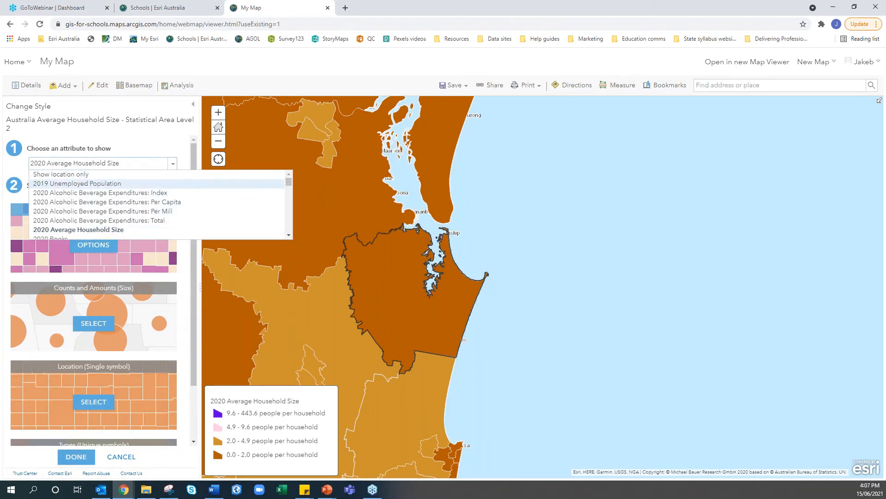
mouse_move(290, 182)
mouse_down()
mouse_move(291, 224)
mouse_move(296, 177)
mouse_up()
scroll(106, 186, down, 1)
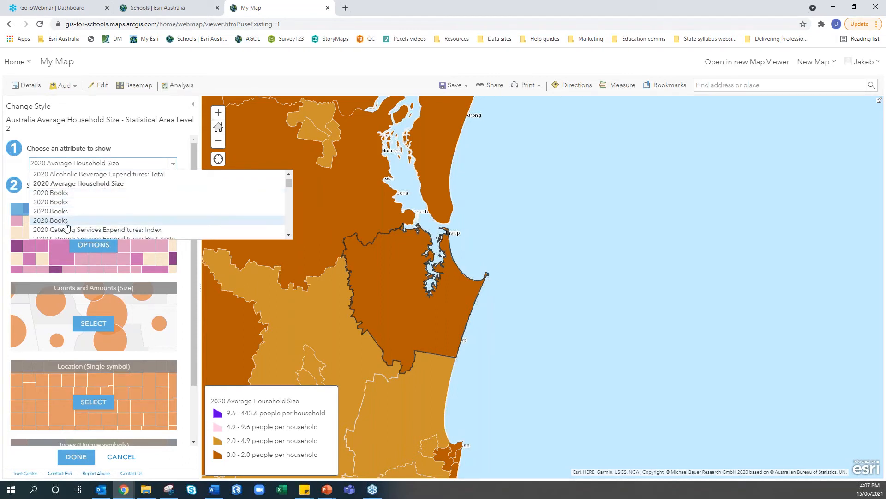
scroll(70, 205, down, 2)
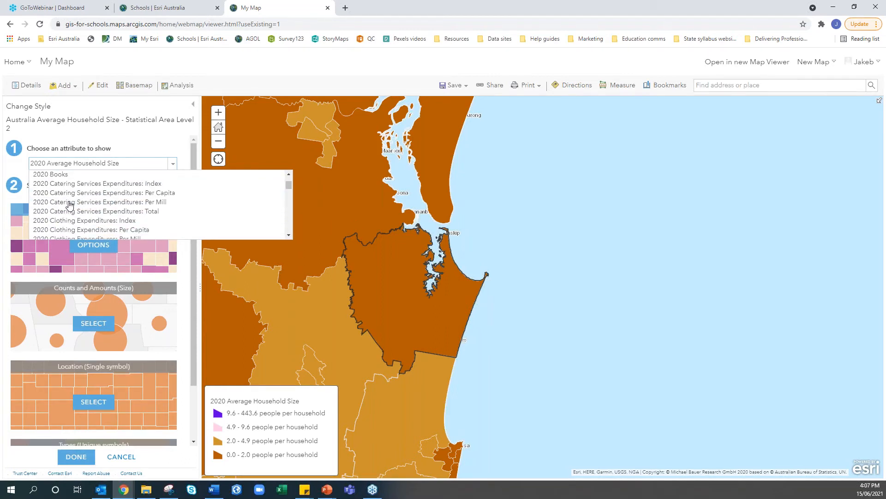
scroll(69, 205, down, 2)
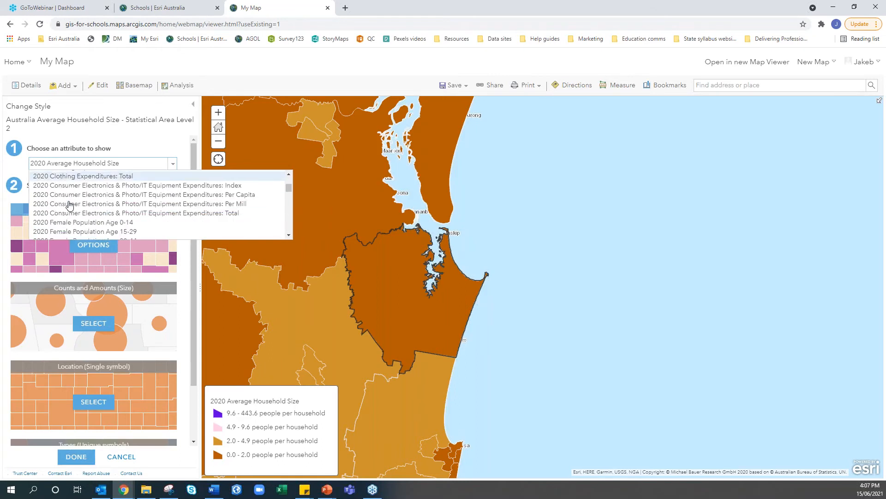
scroll(73, 217, up, 1)
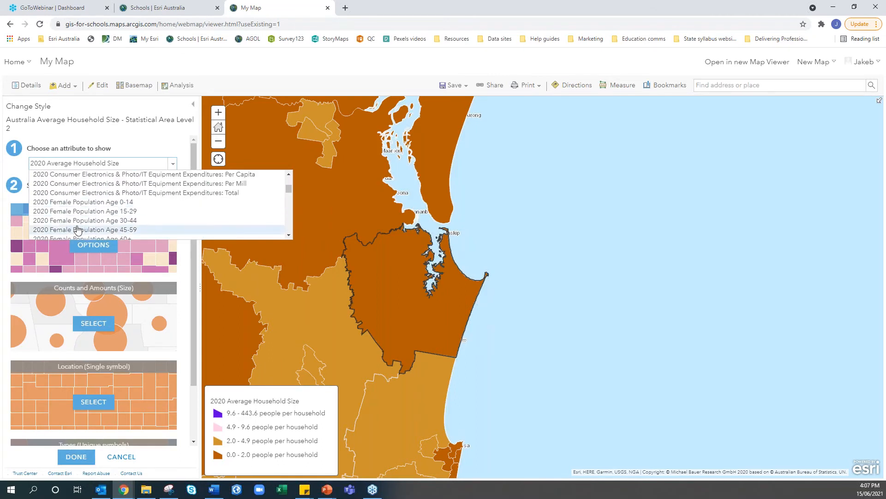
scroll(78, 226, down, 1)
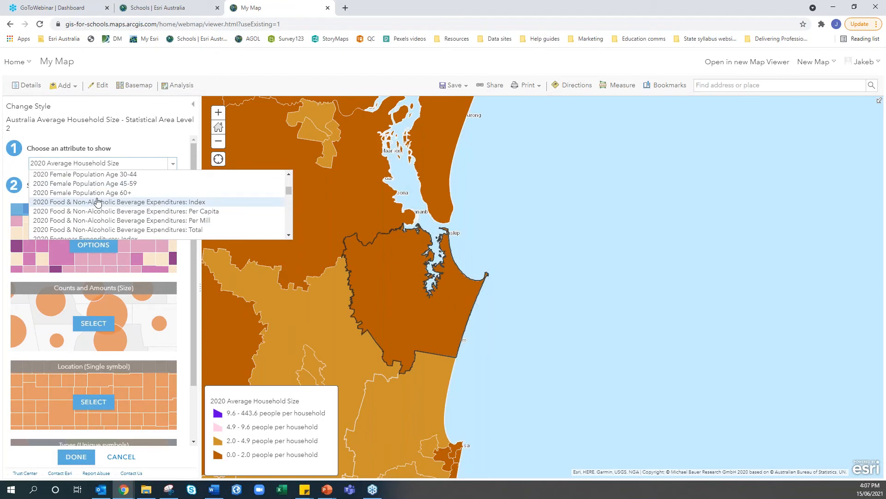
scroll(97, 201, down, 3)
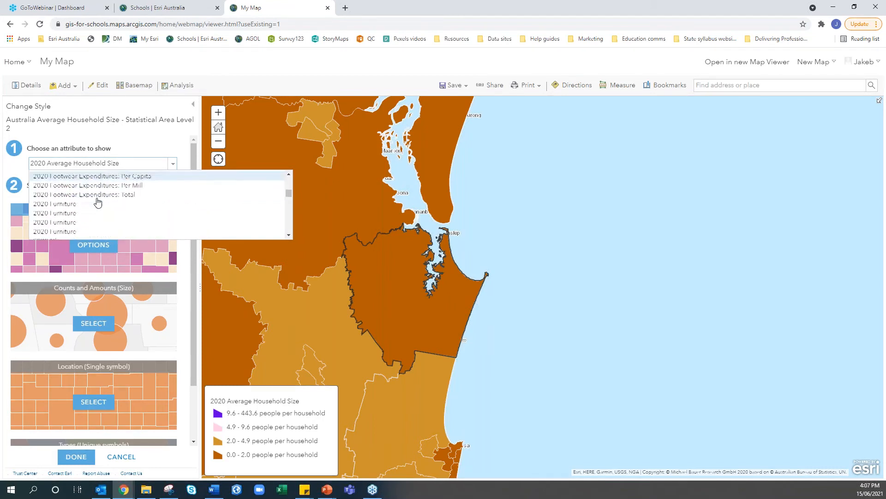
scroll(98, 202, down, 2)
scroll(98, 201, down, 2)
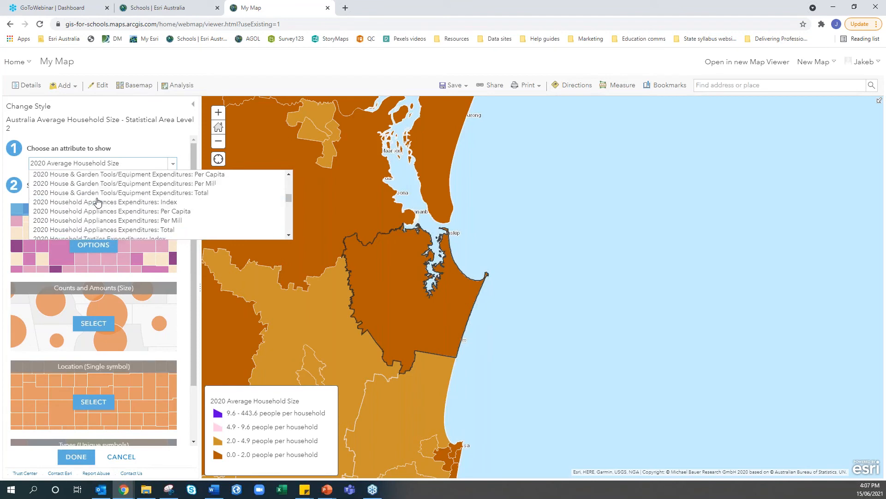
scroll(98, 202, down, 2)
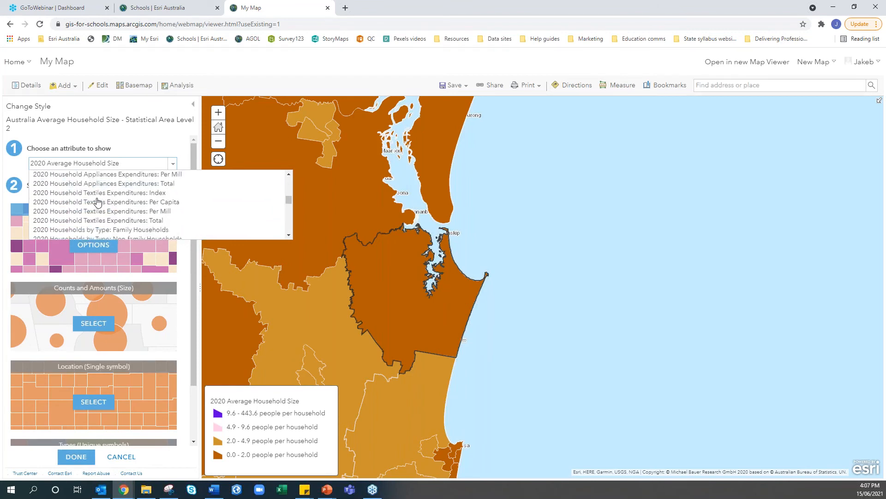
scroll(97, 202, down, 2)
scroll(97, 204, up, 2)
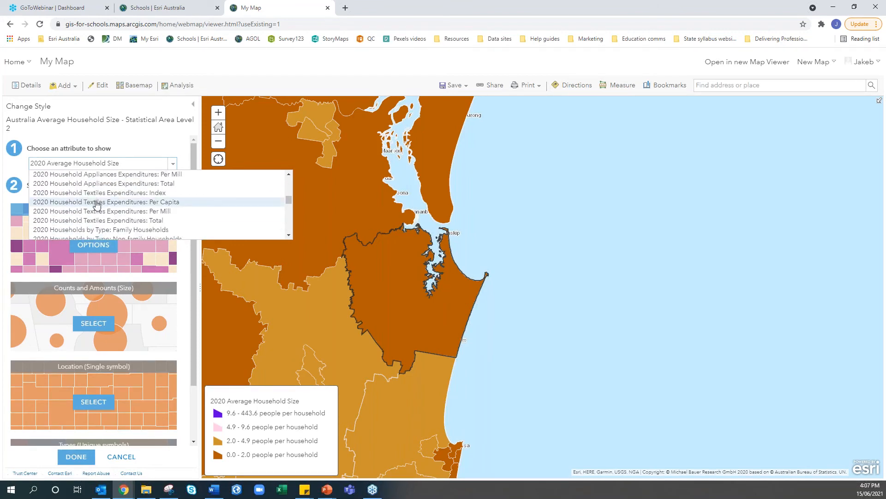
drag(289, 198, 290, 203)
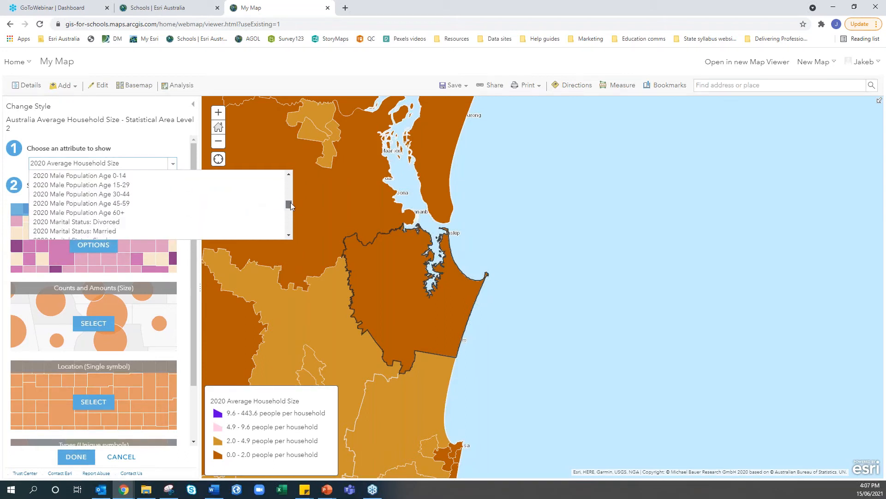
scroll(203, 199, up, 3)
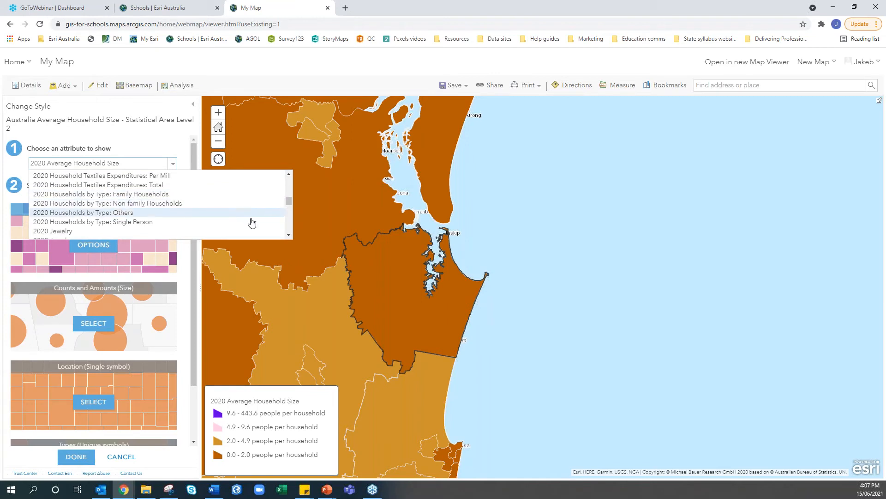
click(289, 235)
click(289, 235)
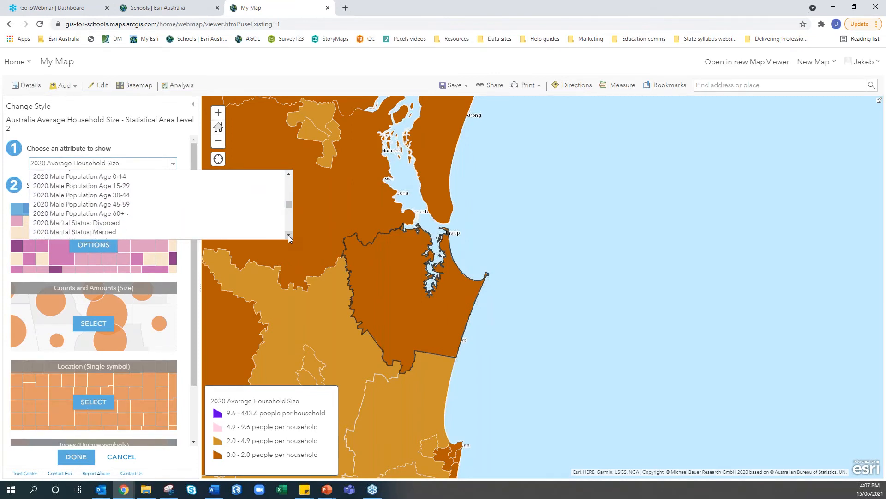
click(289, 236)
click(289, 237)
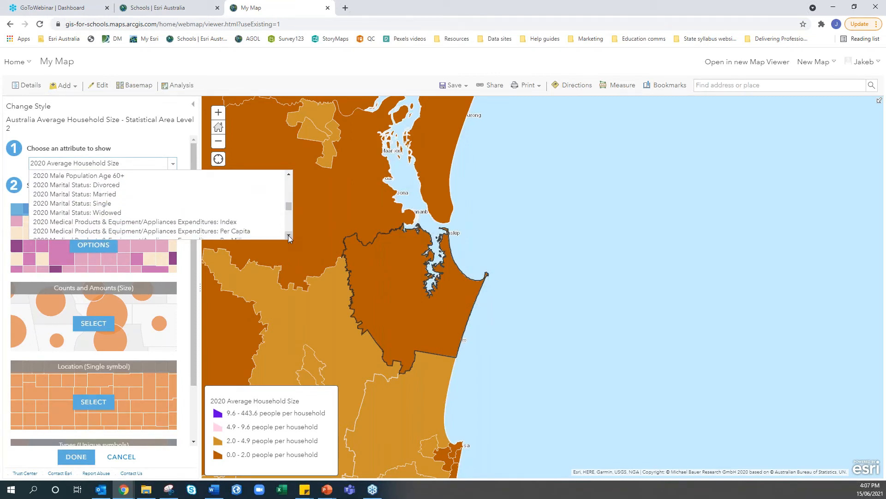
click(289, 236)
click(289, 237)
click(289, 236)
click(289, 236)
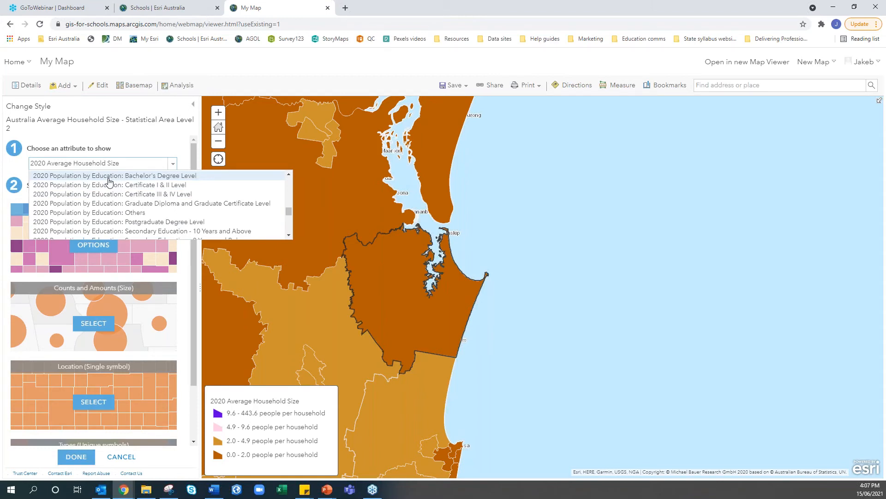
scroll(110, 189, down, 8)
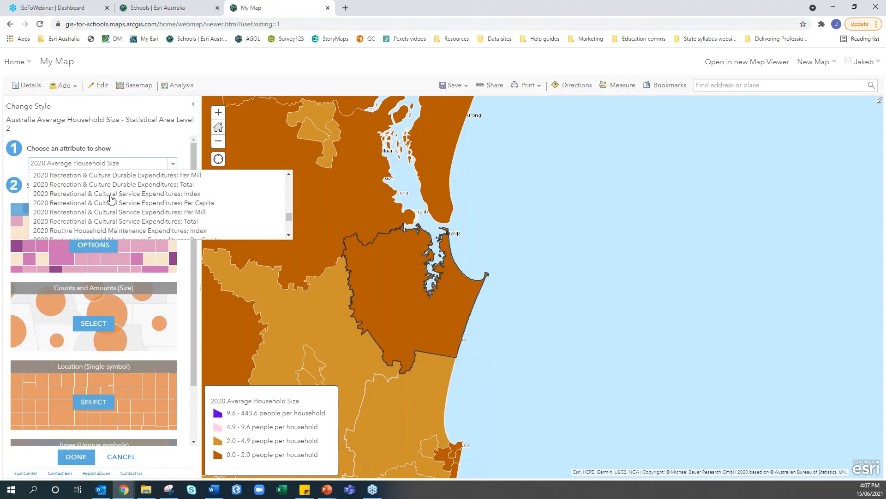
scroll(111, 200, down, 10)
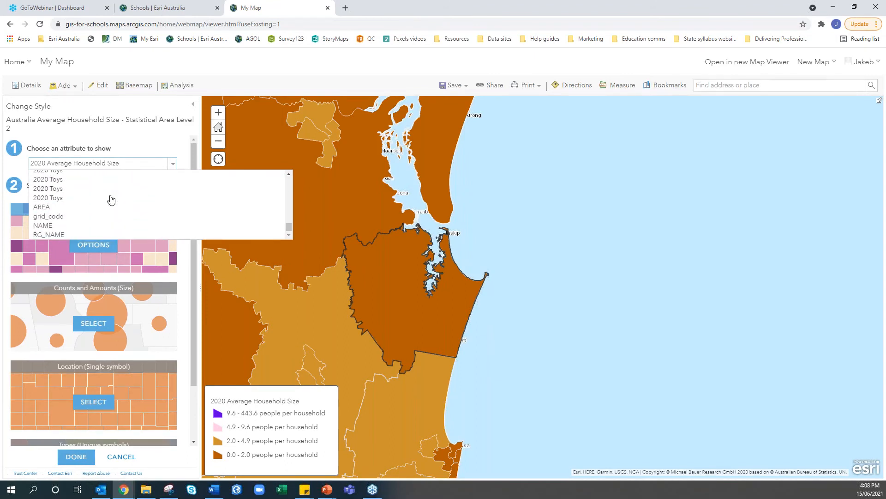
scroll(111, 200, up, 10)
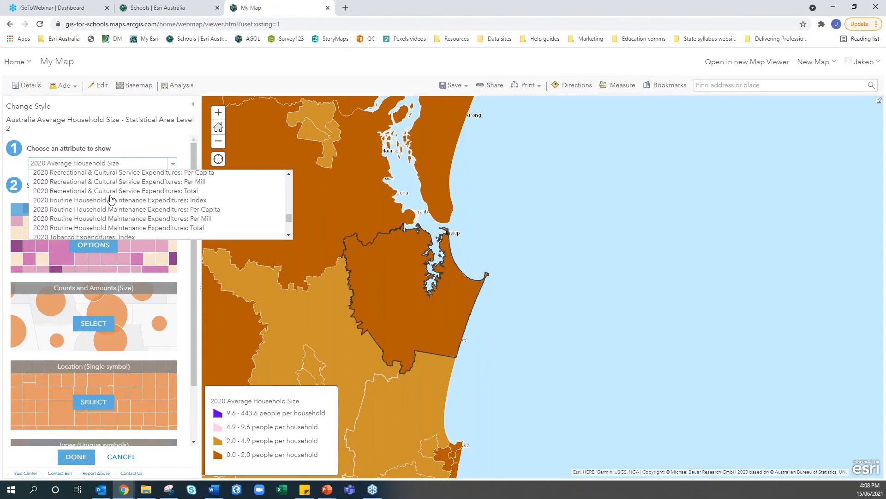
scroll(110, 200, up, 8)
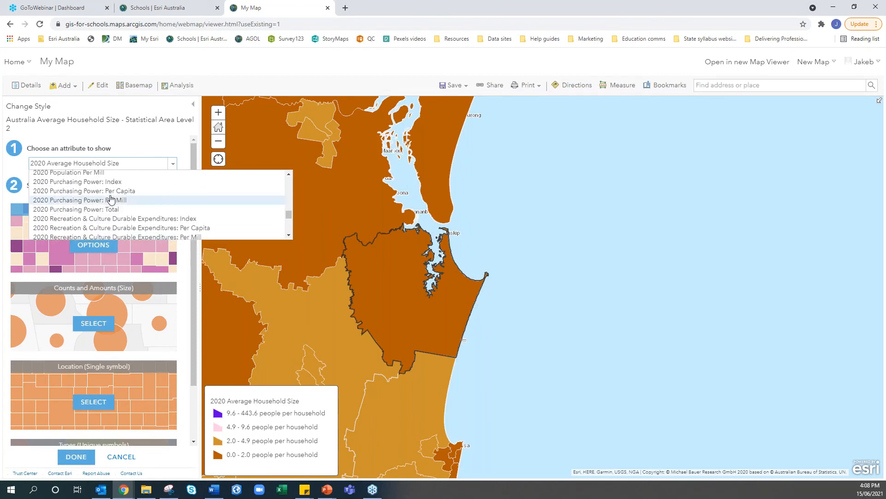
scroll(111, 199, up, 3)
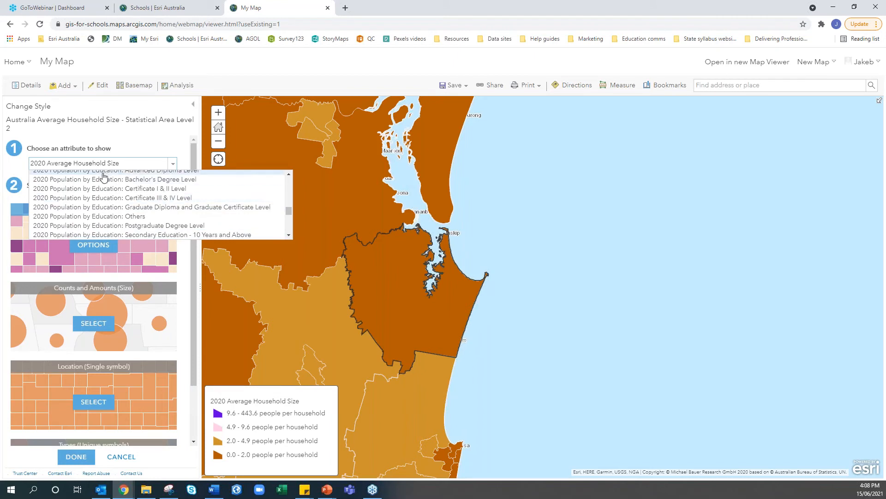
scroll(100, 181, up, 2)
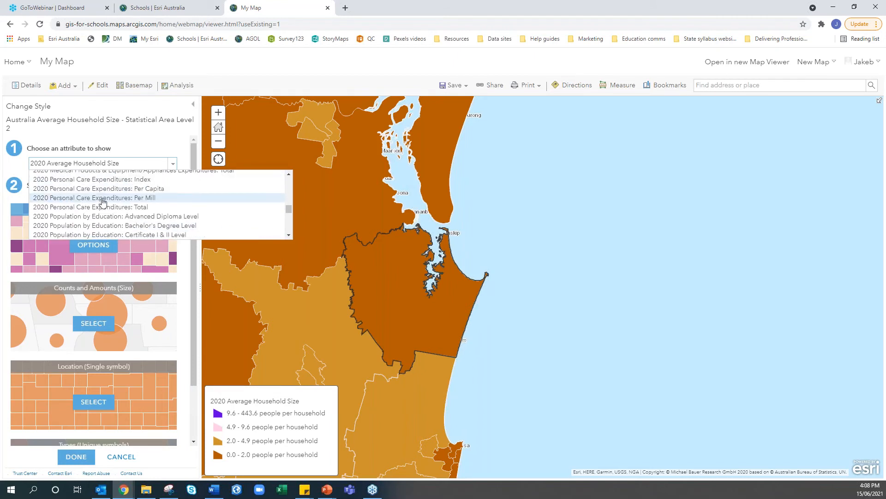
scroll(101, 194, down, 4)
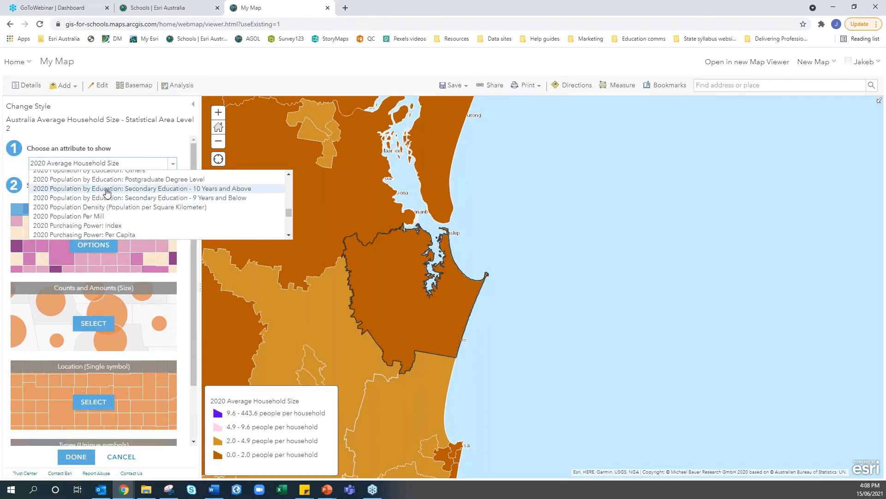
click(160, 189)
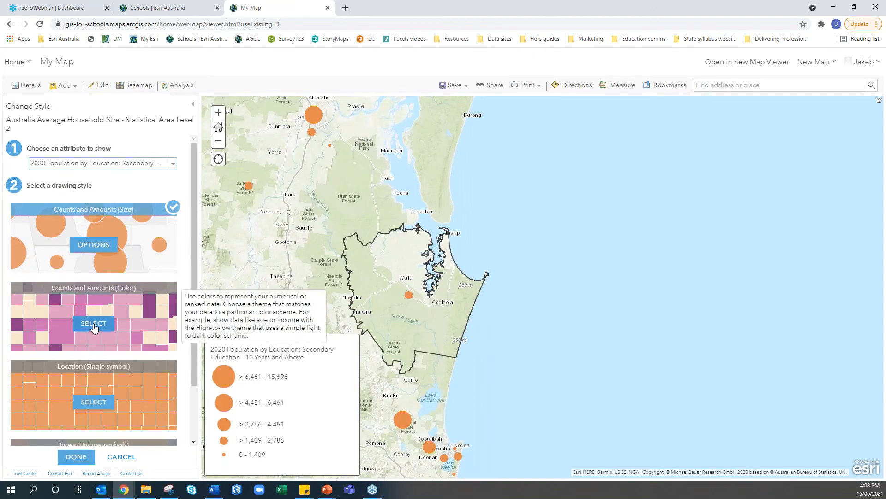
Switch SA2 to Counts and Amounts (Color), accept the blue colour ramp, and finish styling
click(94, 325)
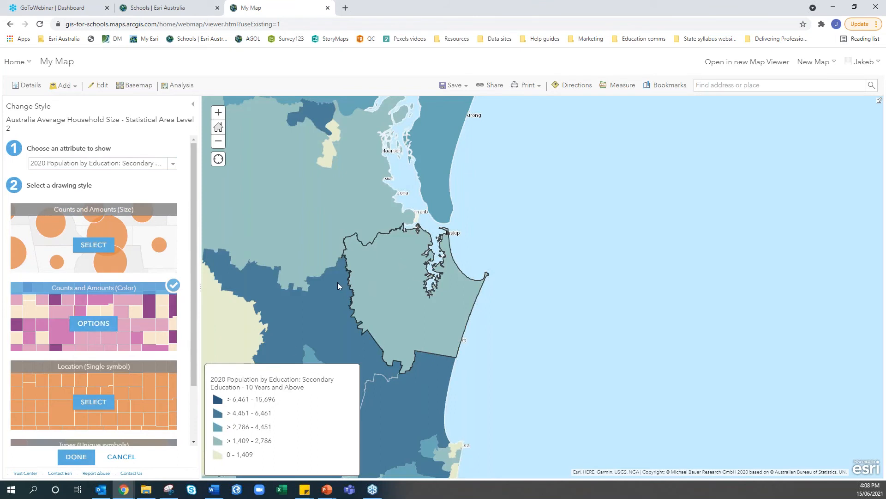
click(106, 324)
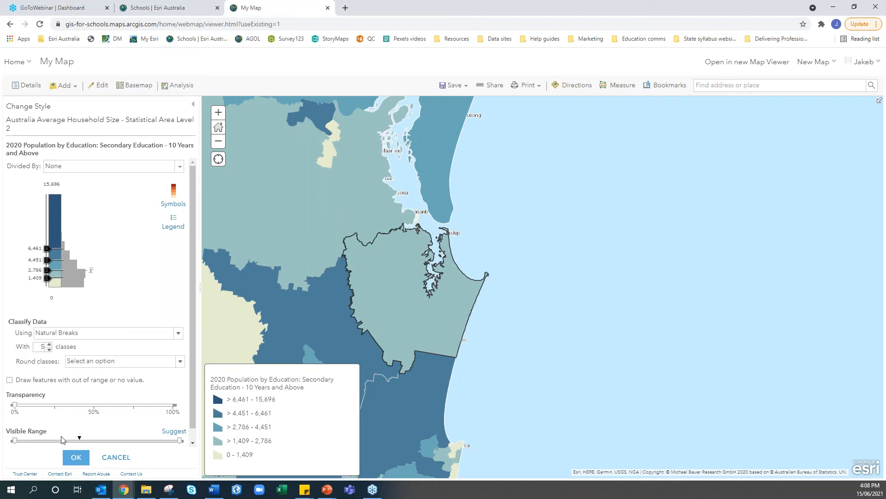
click(177, 193)
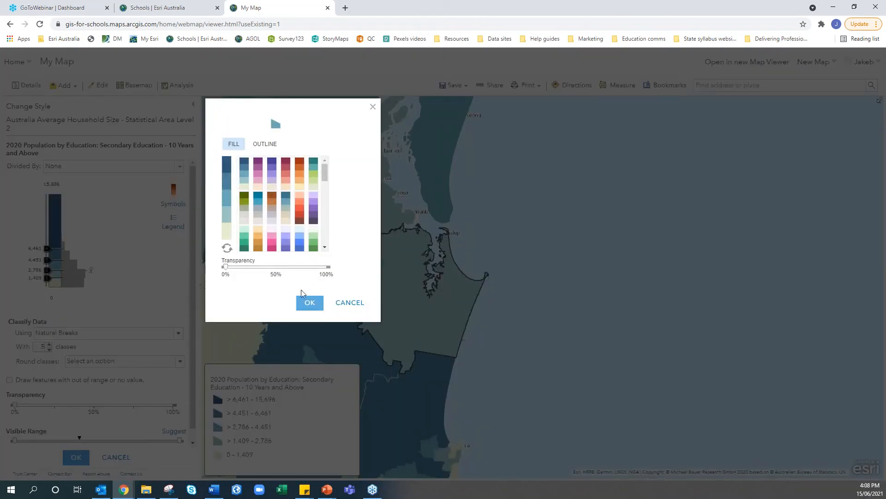
click(305, 303)
click(76, 457)
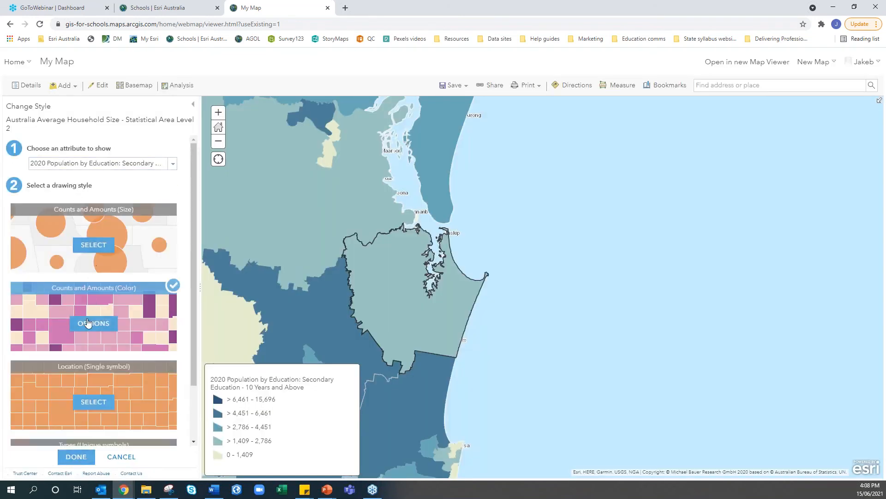
click(76, 457)
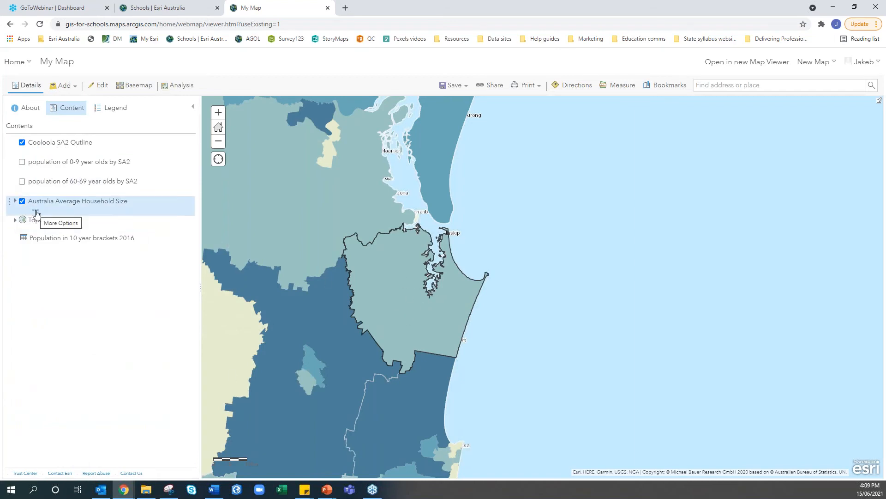
Rename Australia Average Household Size to 'education 10 years+' and confirm it in the Legend
click(106, 108)
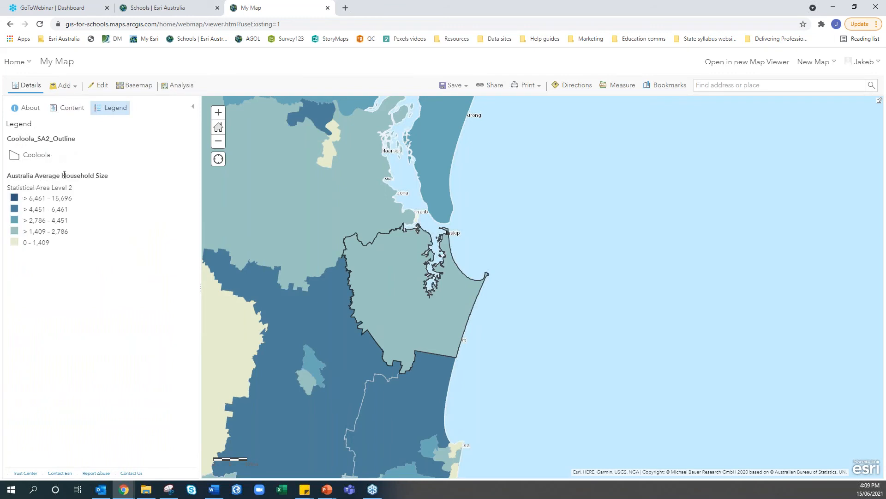
click(73, 109)
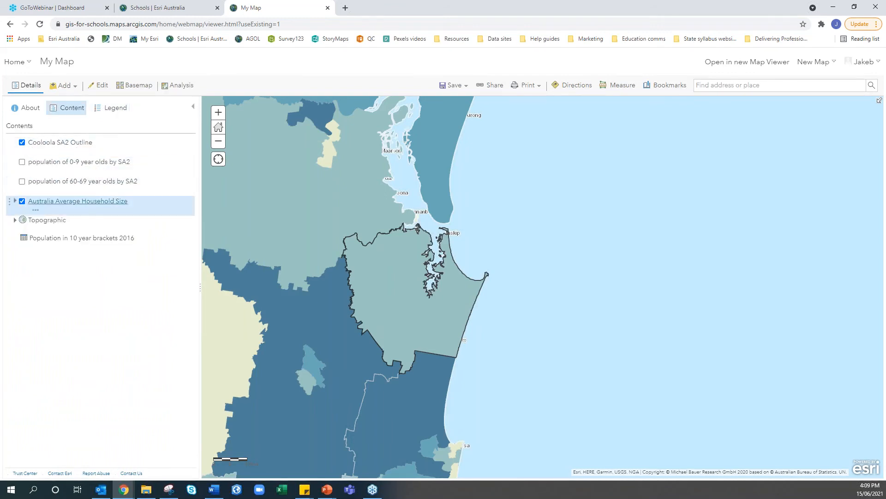
click(36, 210)
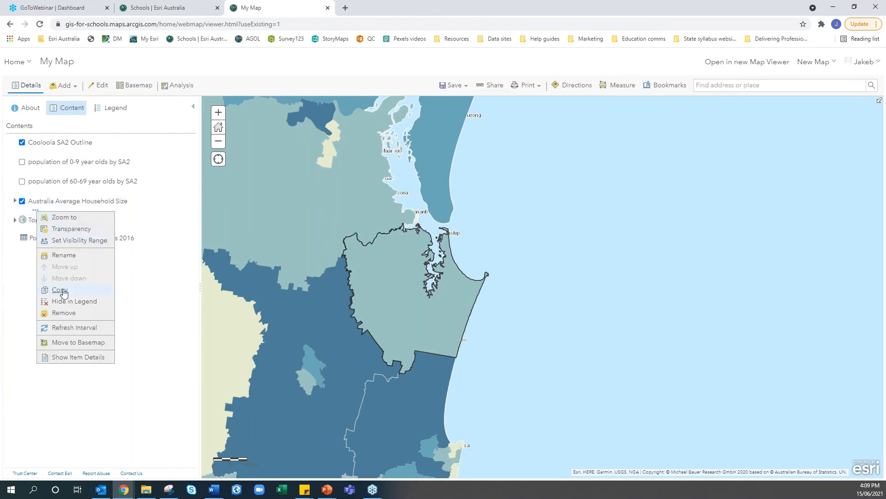
click(64, 256)
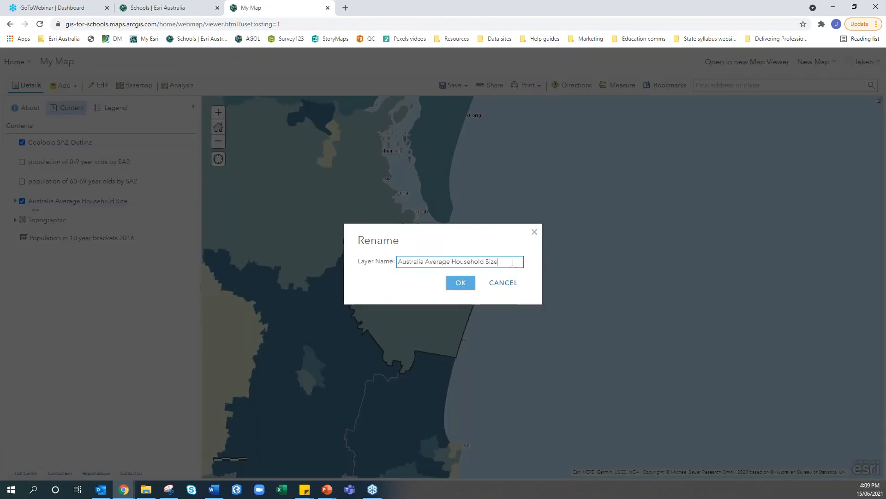
drag(513, 263, 286, 258)
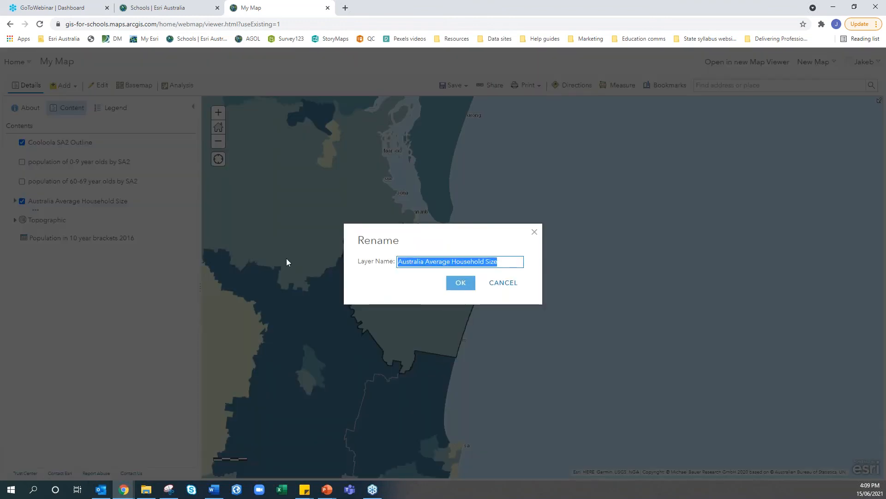
text(education 10)
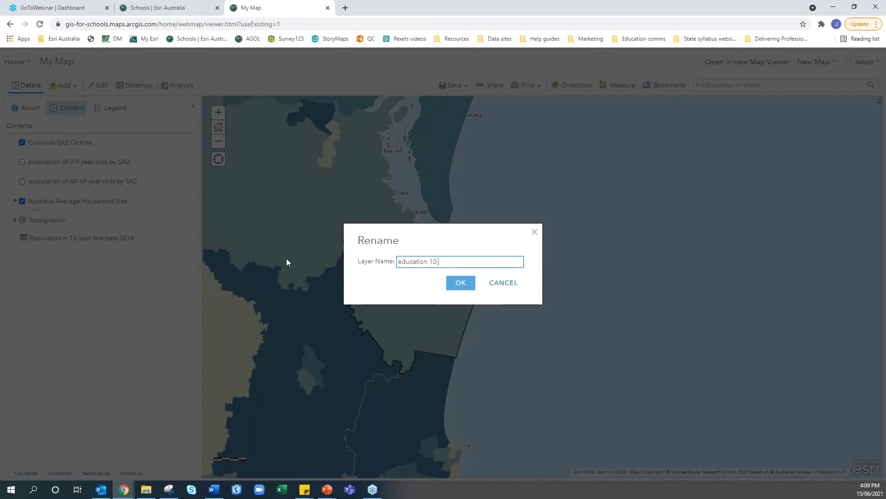
text( years+)
click(460, 283)
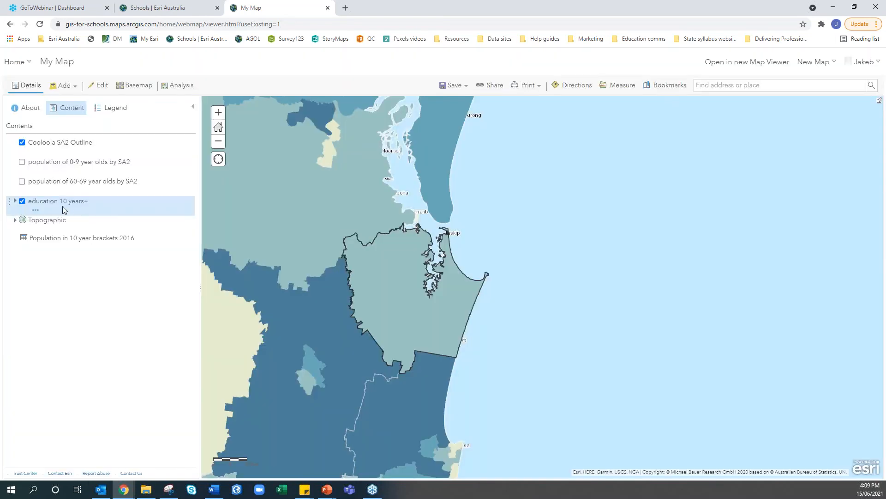
click(113, 107)
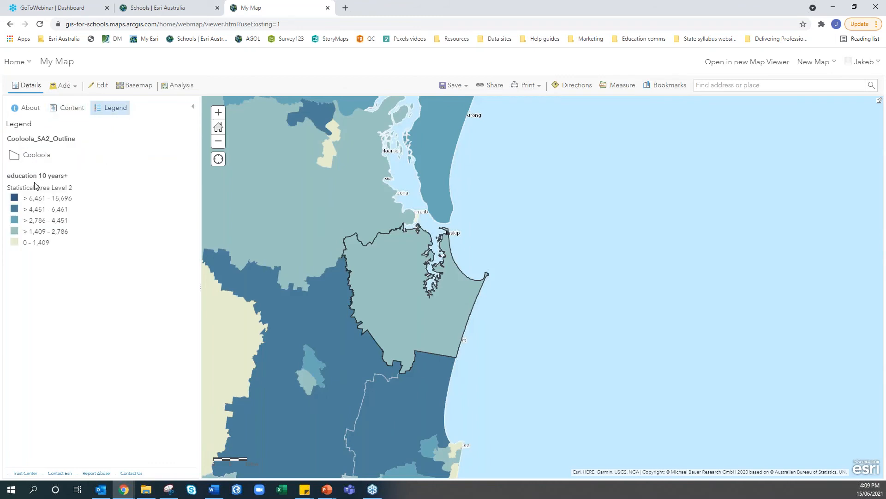
click(69, 111)
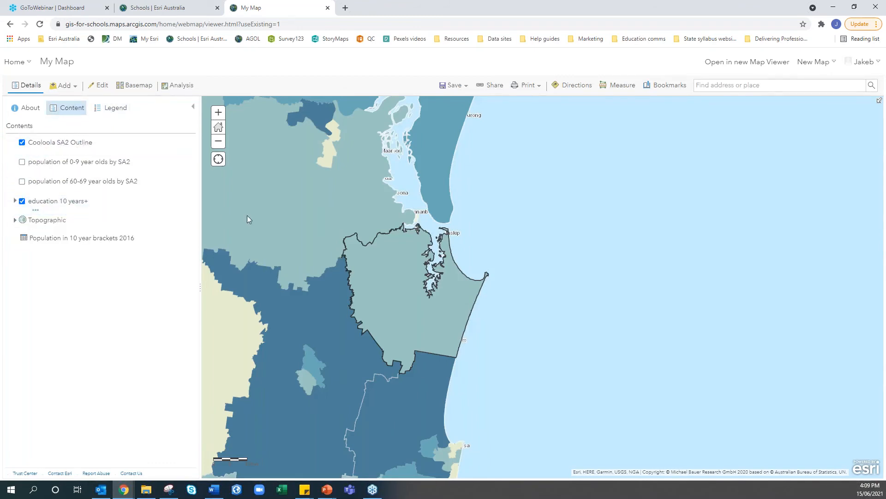
Open Change Style for the Statistical Area Level 1 sublayer of education 10 years+
click(15, 201)
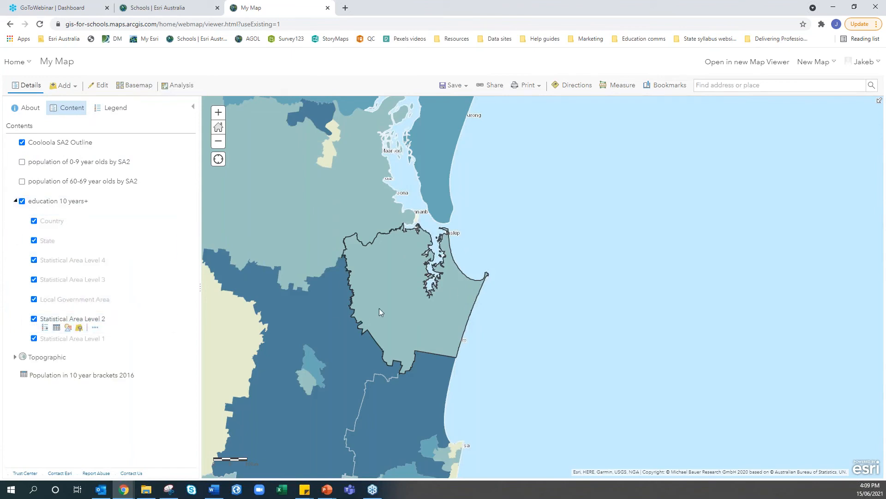
scroll(413, 303, up, 1)
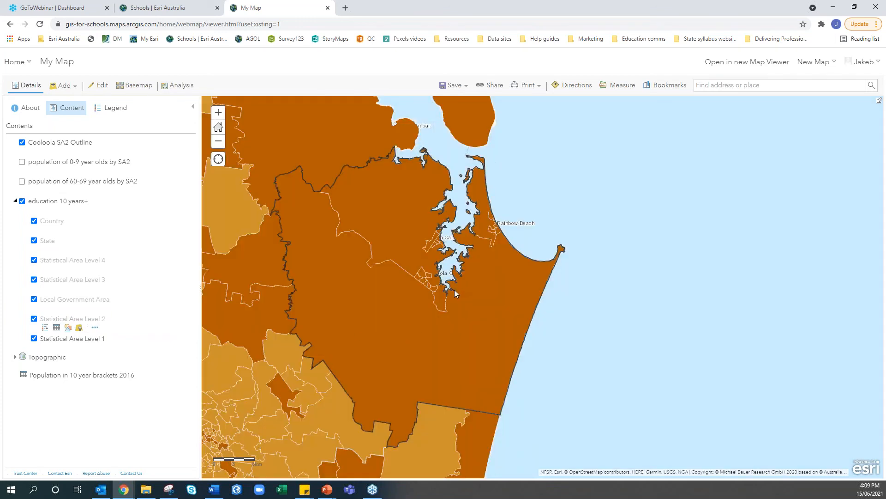
click(68, 348)
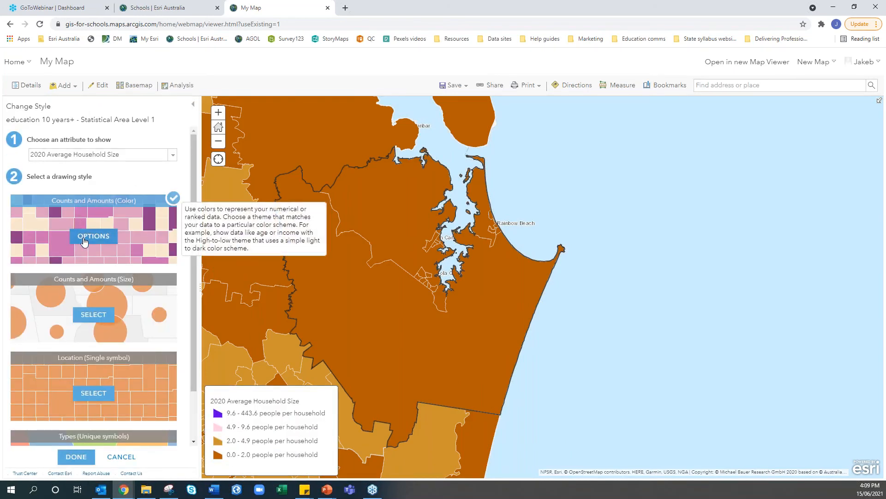
Shade SA1 by 2020 secondary education population using Counts and Amounts (Color)
click(104, 155)
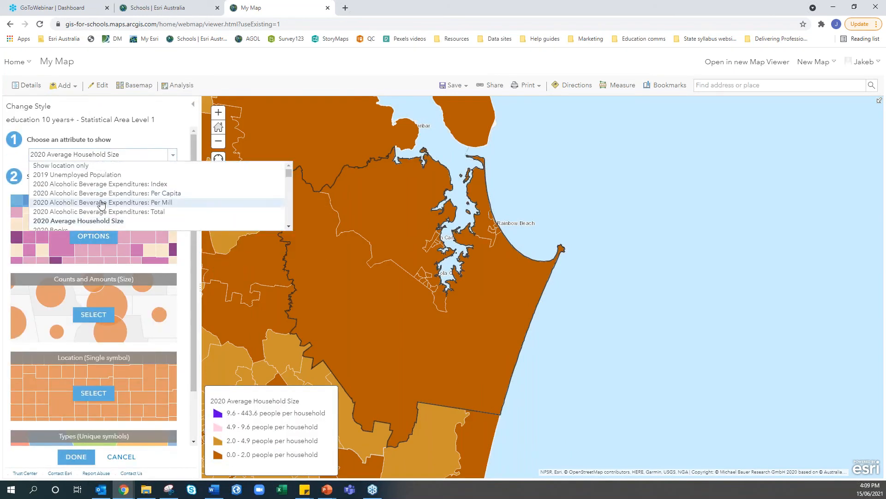
scroll(99, 223, down, 10)
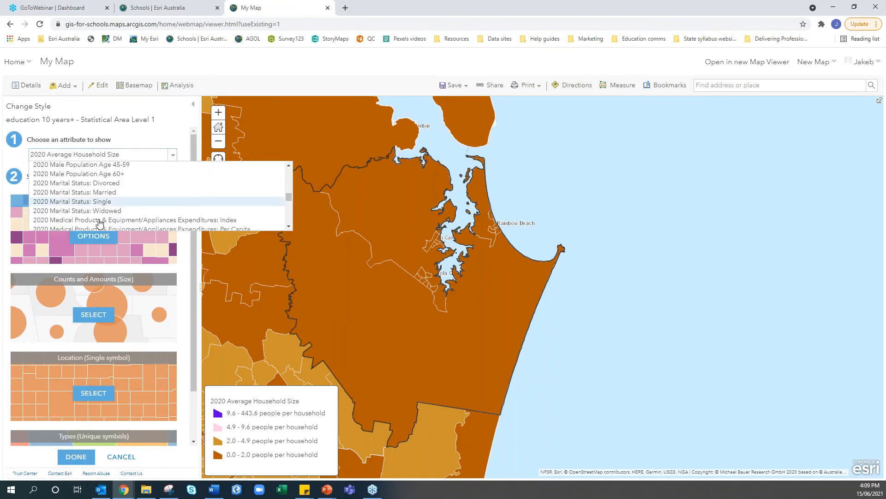
click(122, 193)
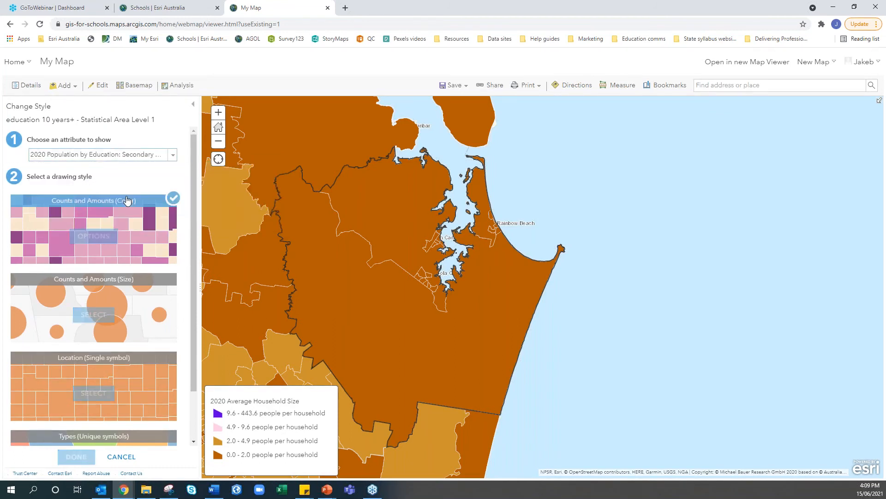
click(88, 327)
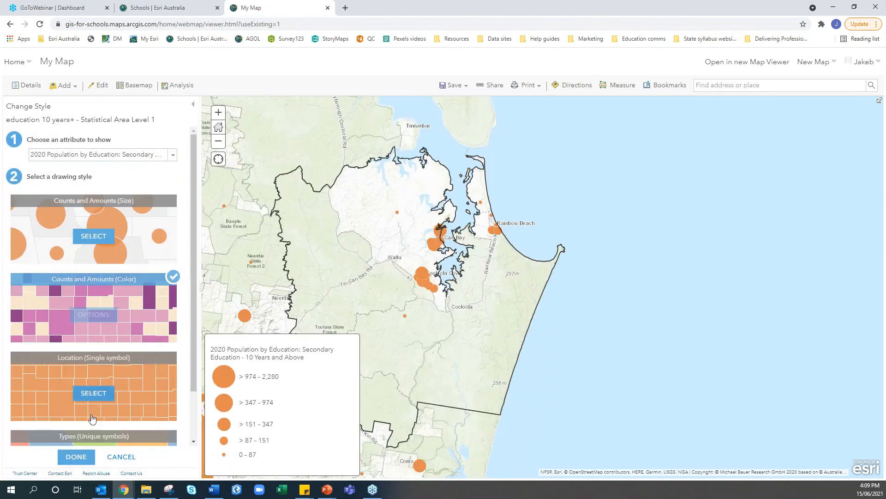
click(85, 463)
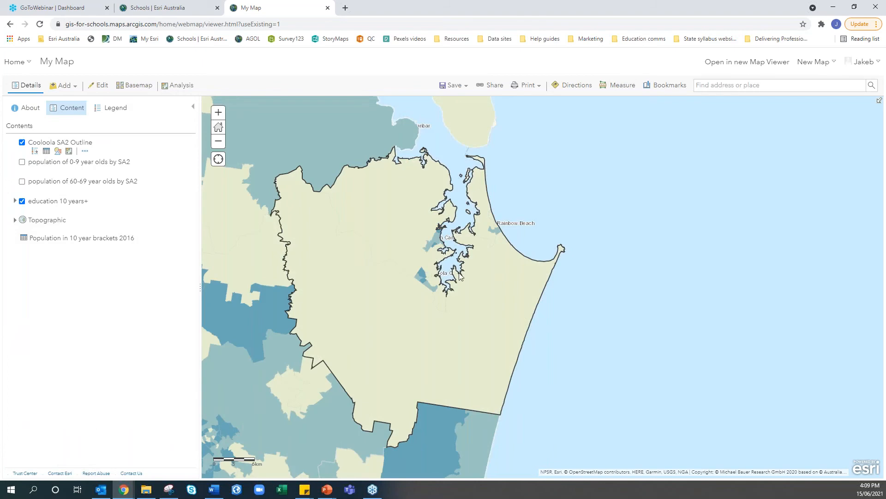
scroll(459, 272, down, 1)
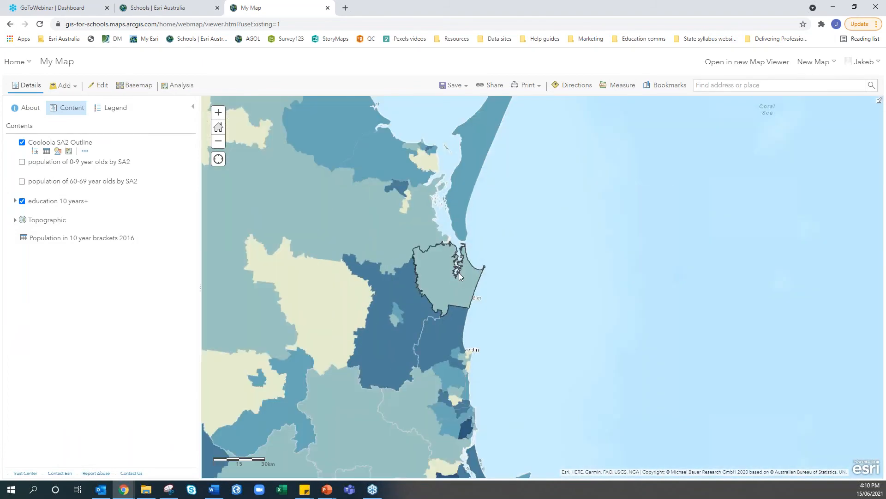
Hide education 10 years+ and add the QSpatial DNRME Land Use layer via a 'queensland land use' search
click(22, 203)
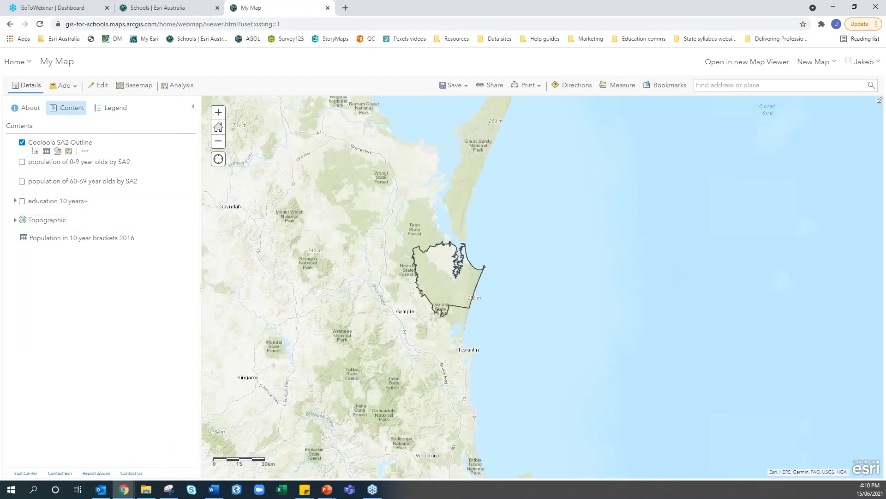
click(62, 86)
click(69, 102)
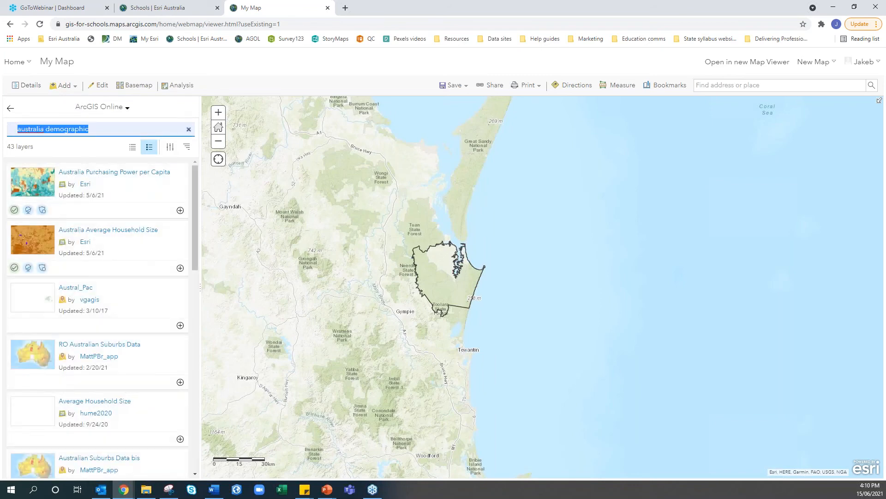
text(queensland land use)
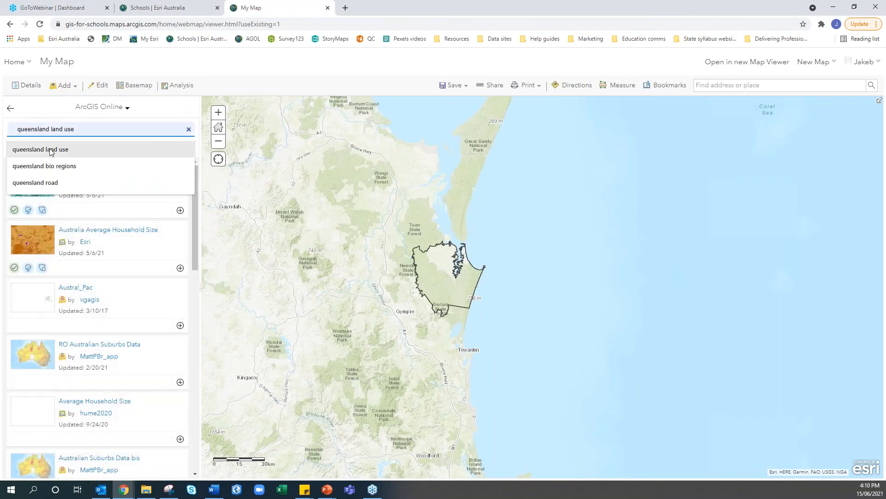
click(48, 150)
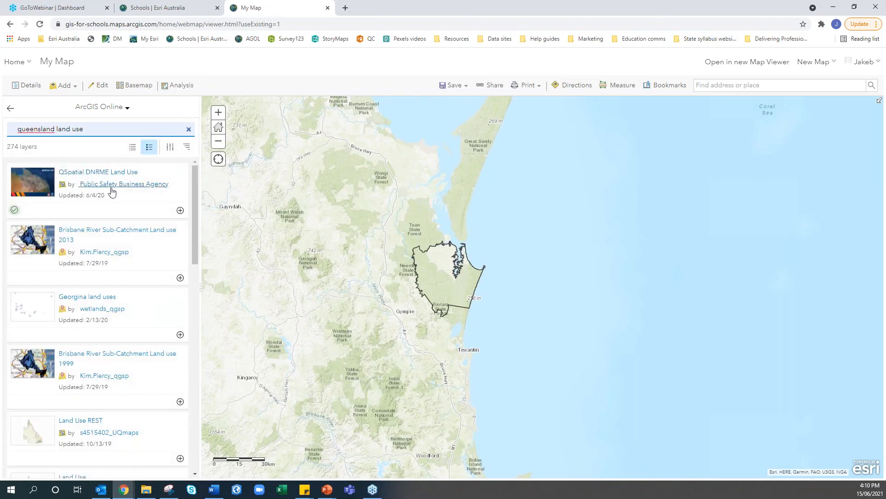
click(180, 211)
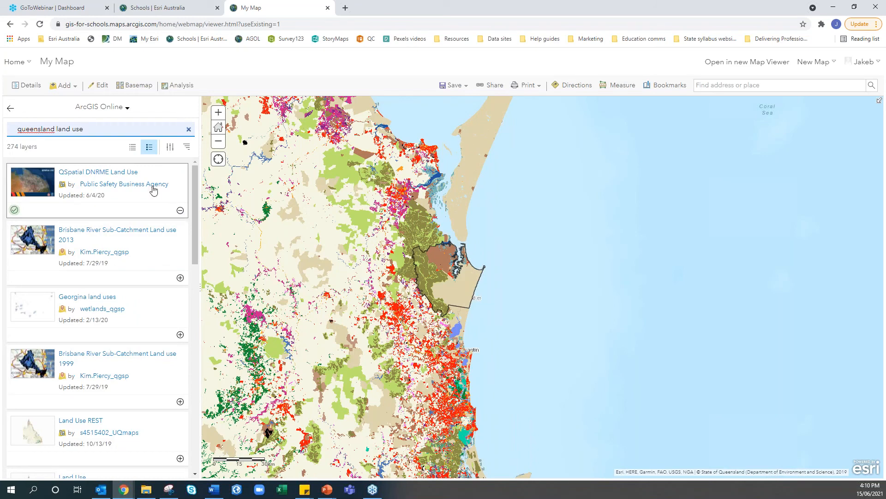
click(29, 90)
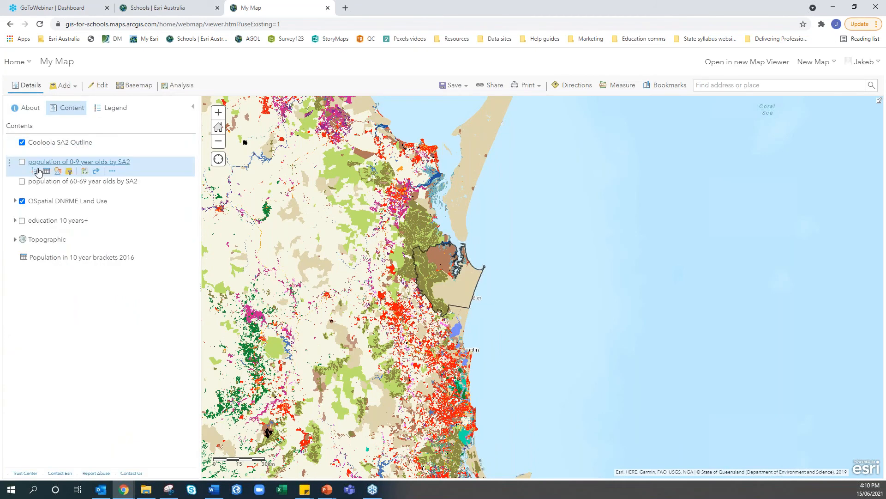
Zoom in on Cooloola with the legend showing, then open the land use layer's options menu
click(116, 116)
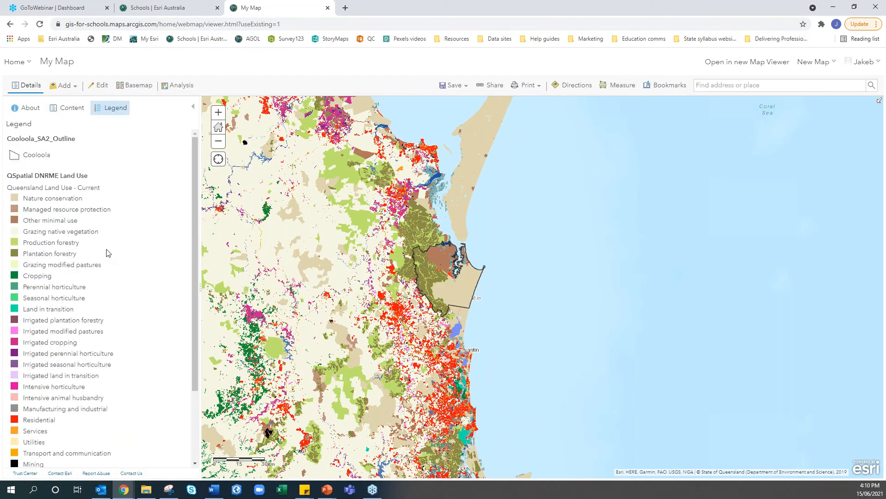
scroll(108, 253, down, 3)
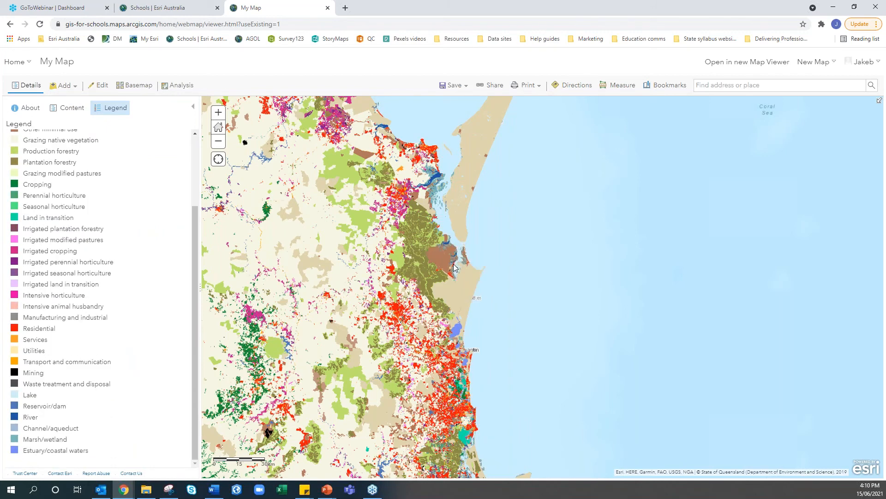
scroll(455, 266, up, 1)
scroll(445, 293, up, 1)
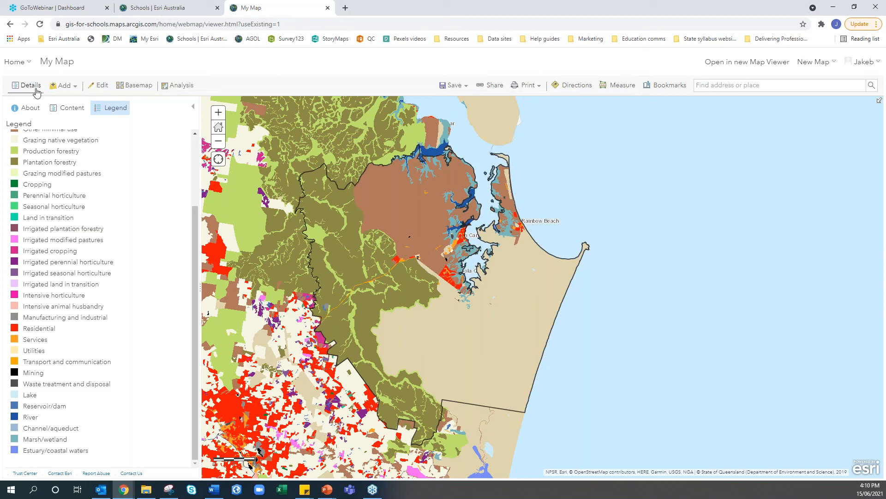
click(64, 113)
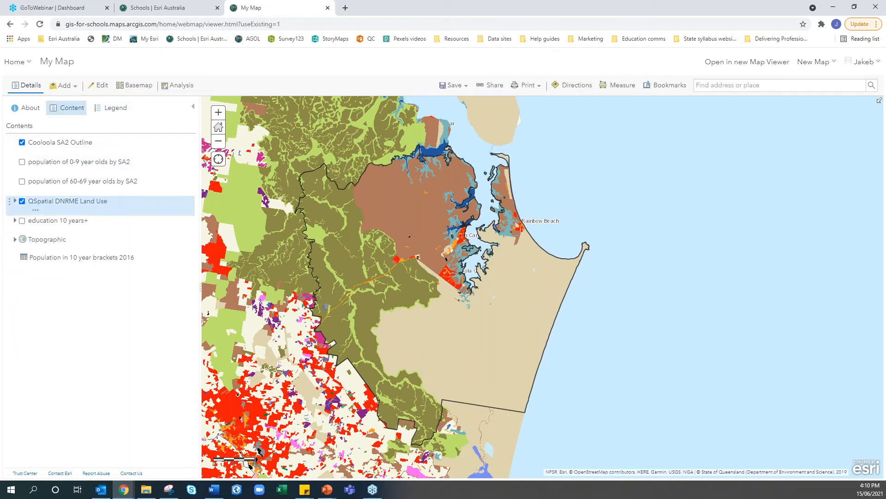
click(36, 211)
Set the land use layer to 50% transparency and pan toward Tin Can Bay
mouse_move(54, 229)
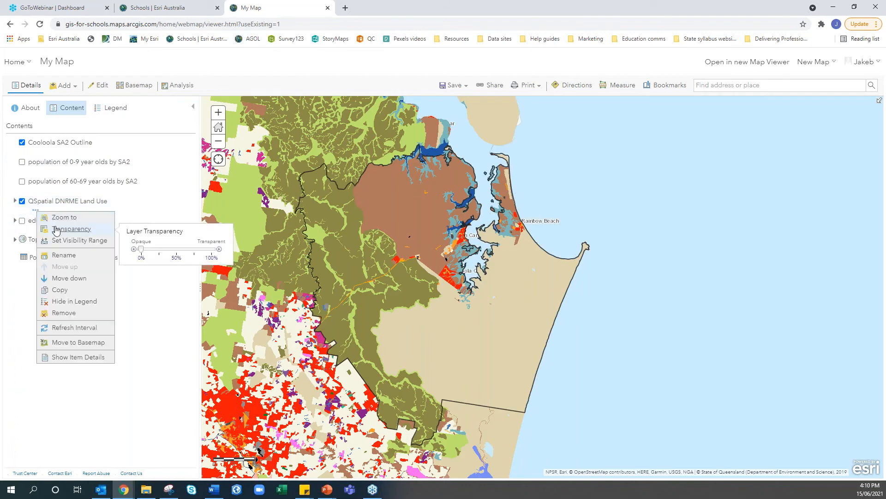
drag(143, 251, 177, 256)
scroll(457, 291, up, 3)
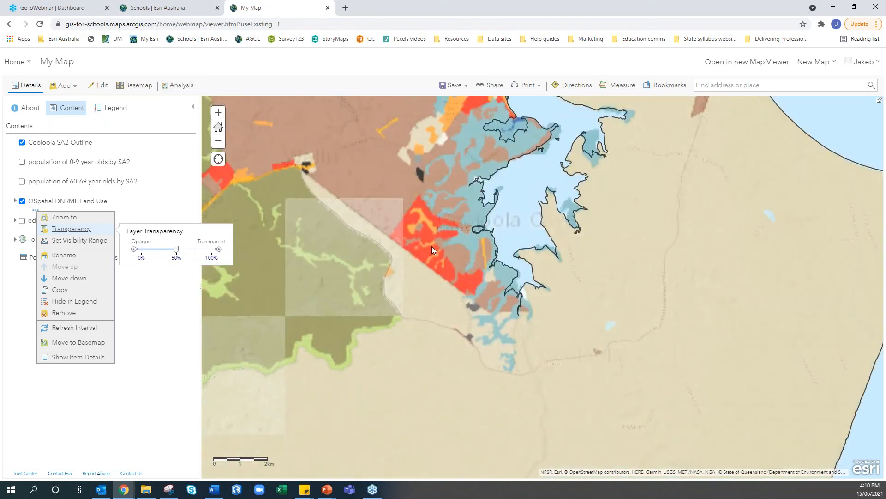
drag(602, 156, 601, 218)
Switch the basemap to Imagery with Labels and centre the map on Cooloola Cove
click(132, 86)
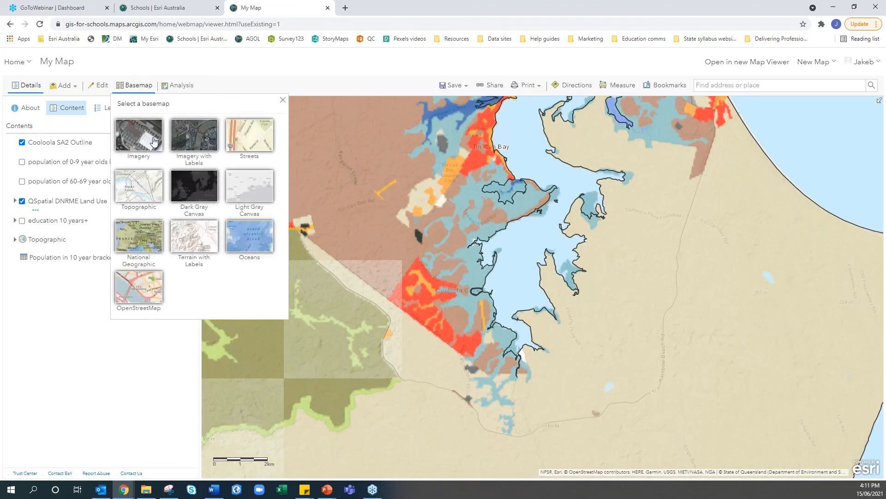
click(194, 144)
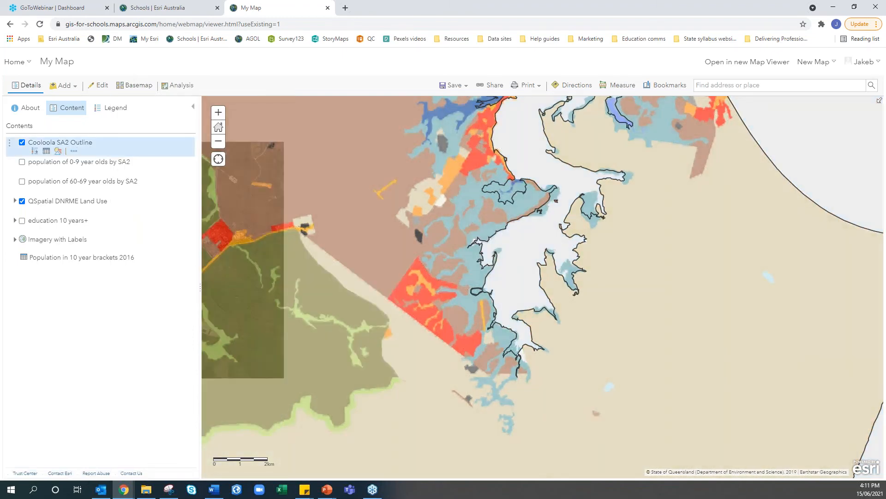
scroll(417, 294, up, 2)
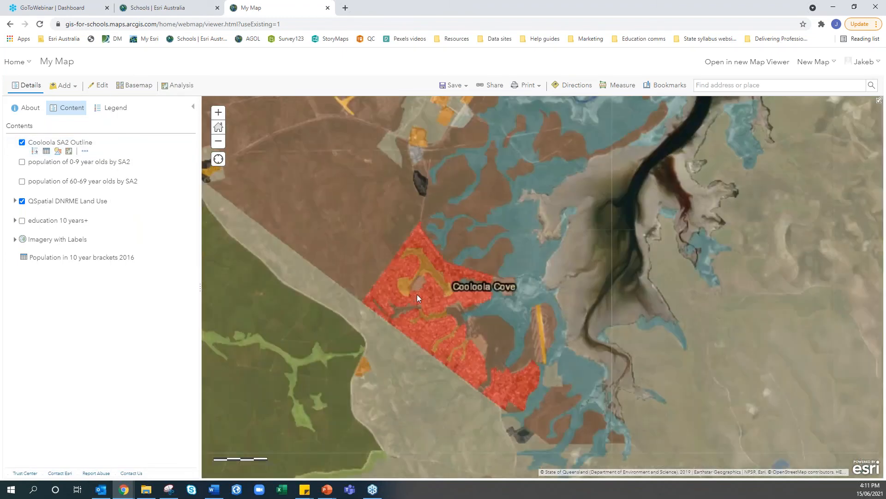
drag(417, 336, 382, 259)
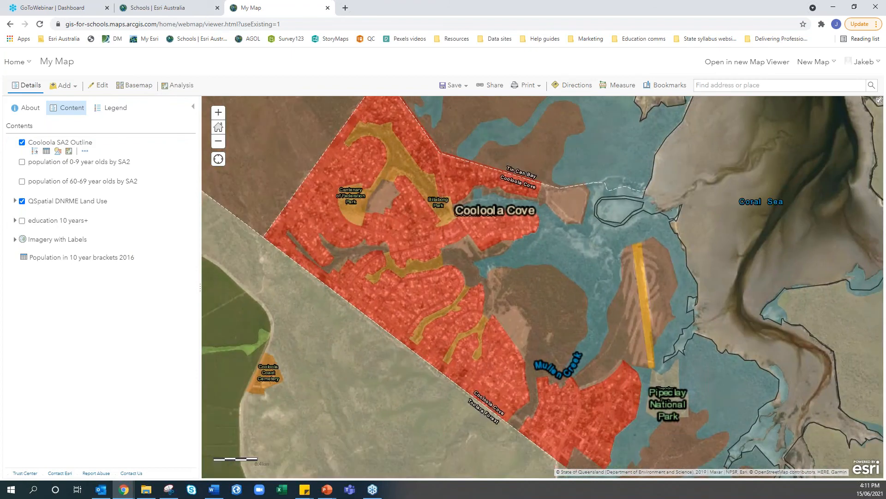
Raise the land use layer's transparency to about 65%
click(35, 209)
mouse_move(71, 229)
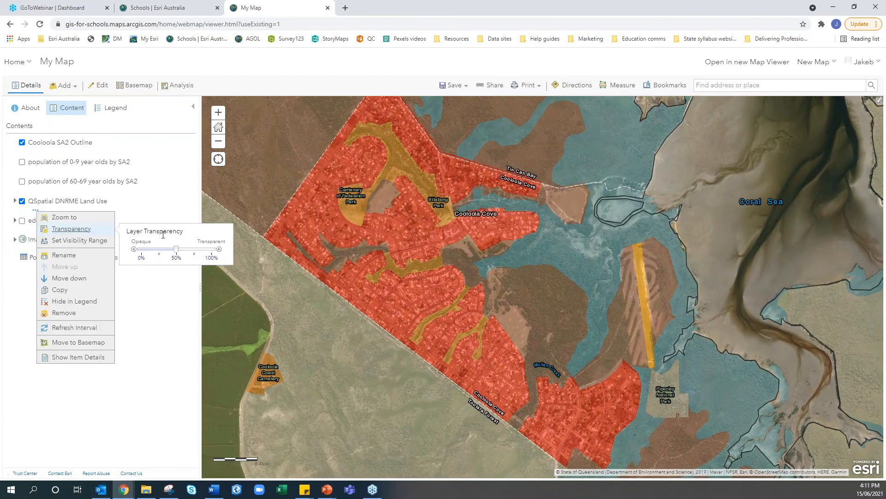
drag(176, 251, 190, 253)
click(187, 300)
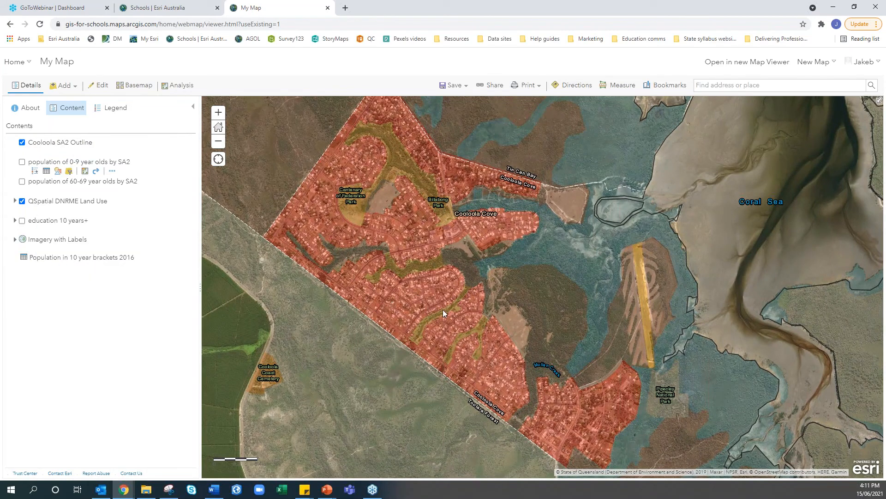
click(115, 109)
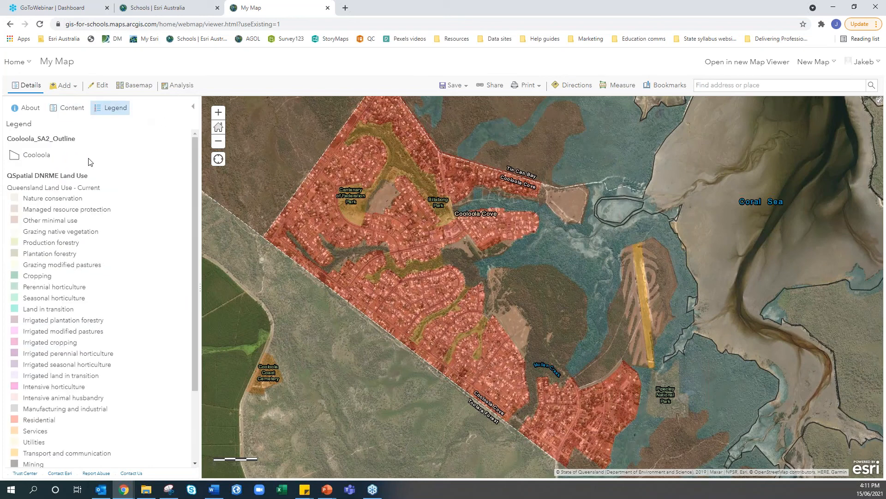
scroll(56, 375, down, 2)
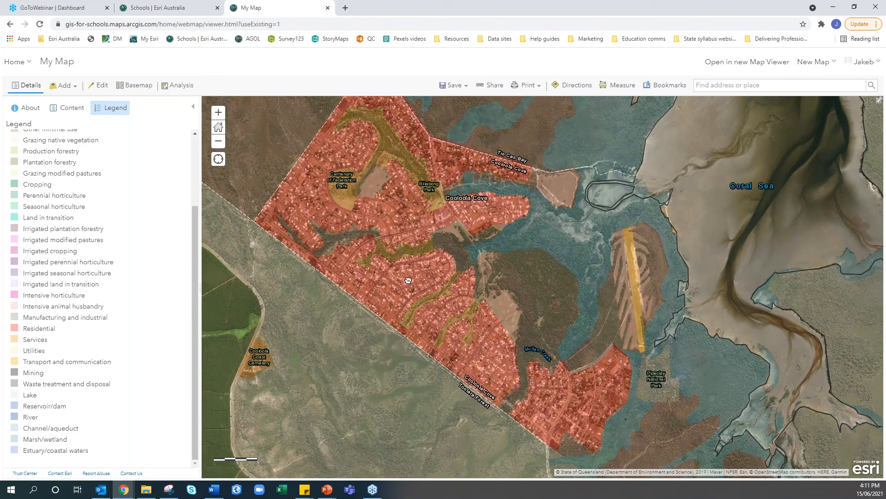
drag(408, 280, 413, 309)
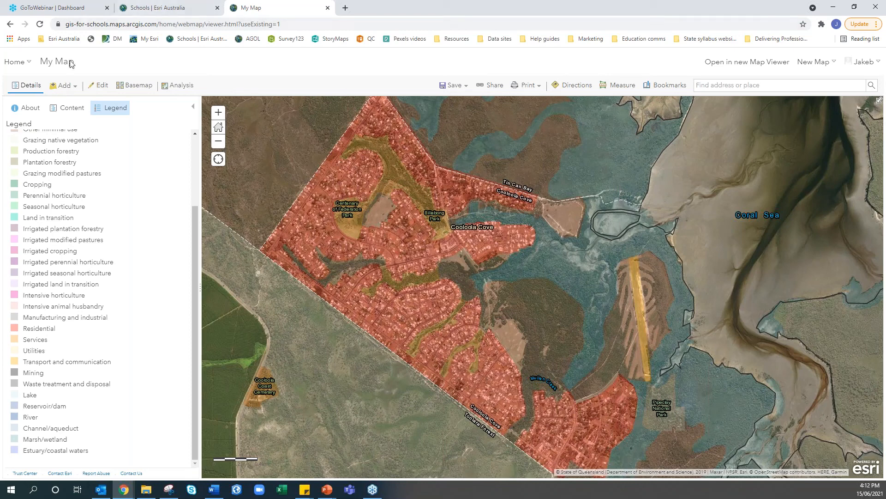
Open Search for Layers and clear the previous query so the default 10,000+ layers list
click(63, 87)
click(65, 101)
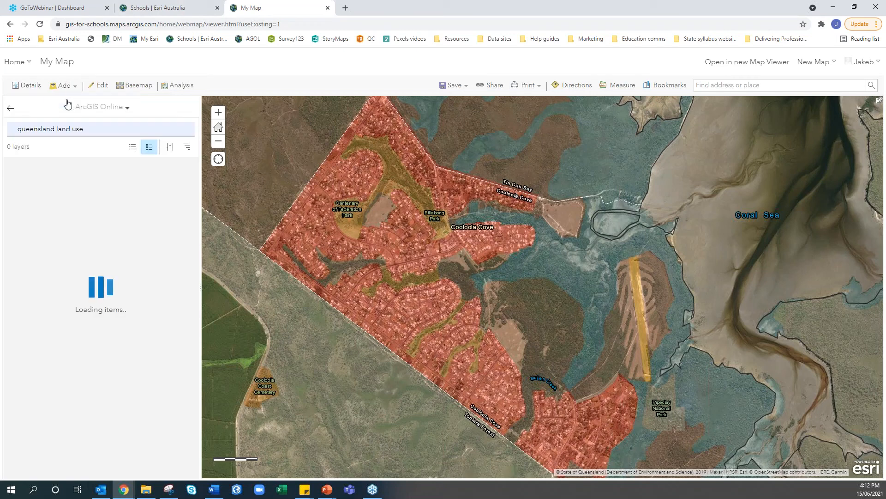
triple_click(82, 132)
key(BackSpace)
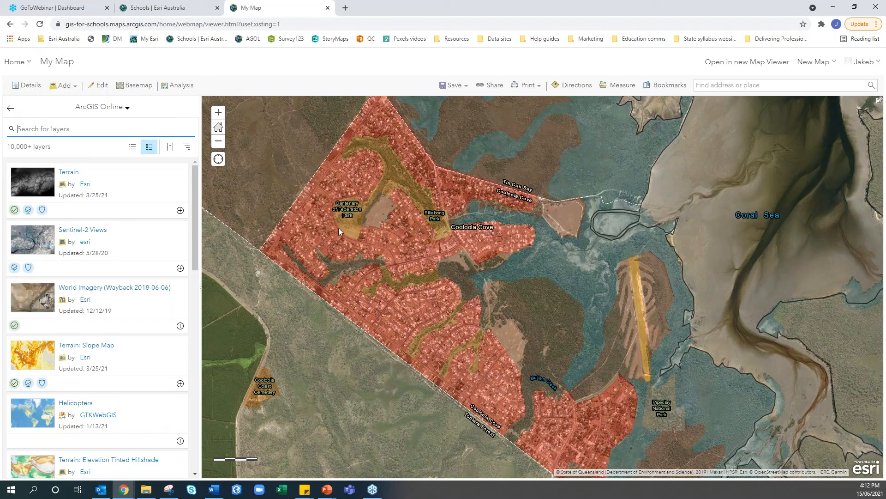
scroll(338, 228, down, 2)
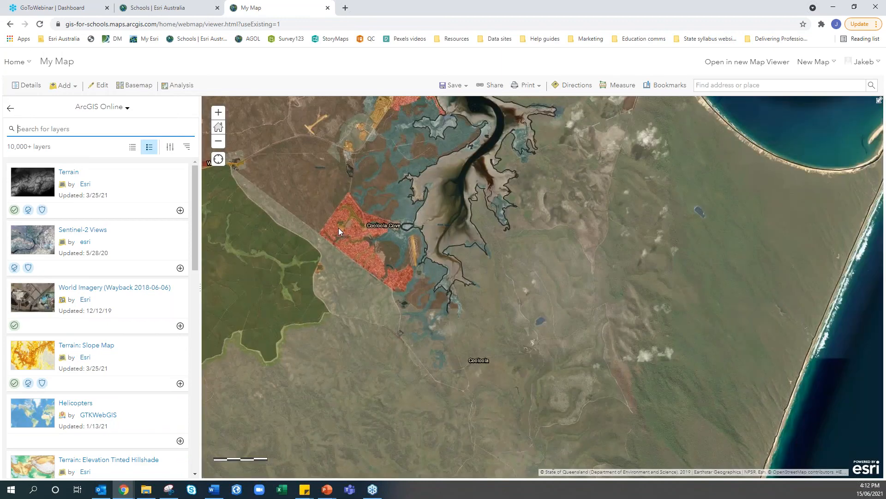
click(105, 126)
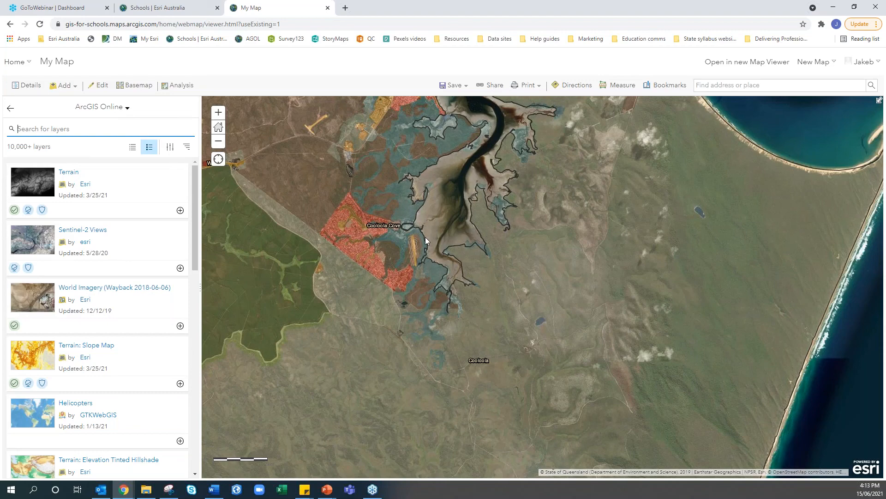
Zoom out from the Queensland coast and pan until all of Australia is centred in view
scroll(425, 237, down, 3)
scroll(425, 237, down, 1)
scroll(341, 287, down, 2)
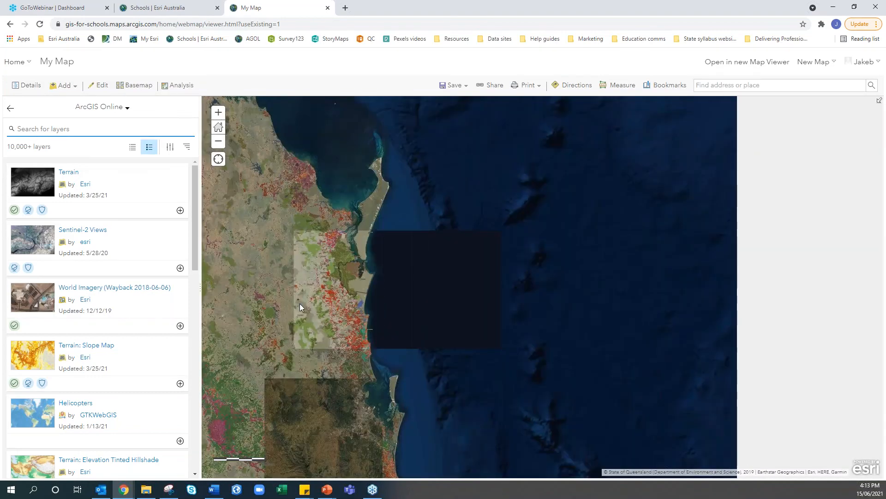
drag(300, 307, 407, 328)
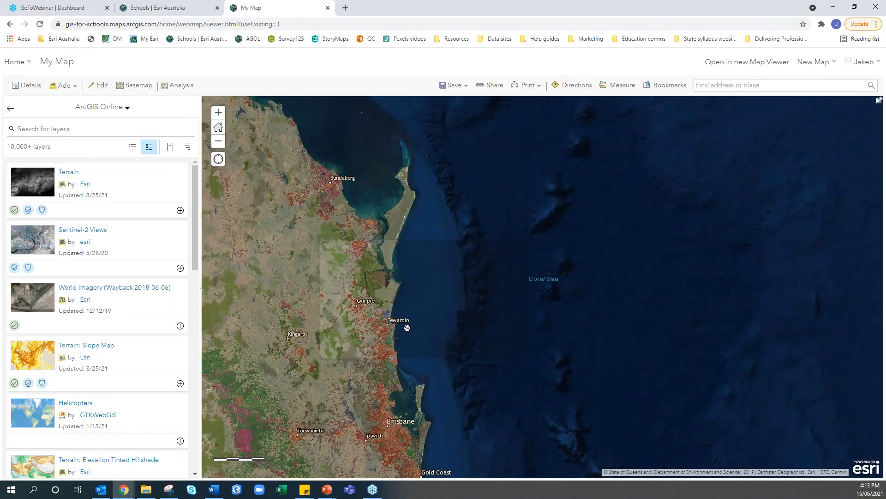
scroll(605, 333, down, 2)
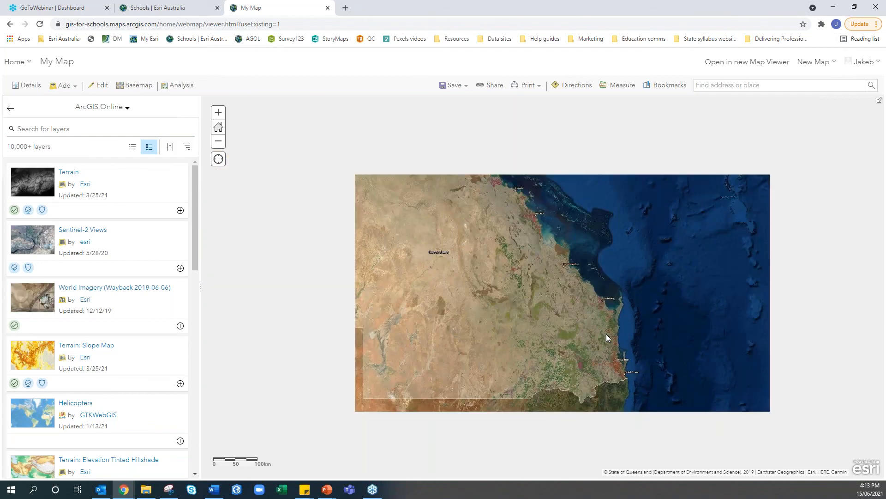
scroll(606, 334, down, 1)
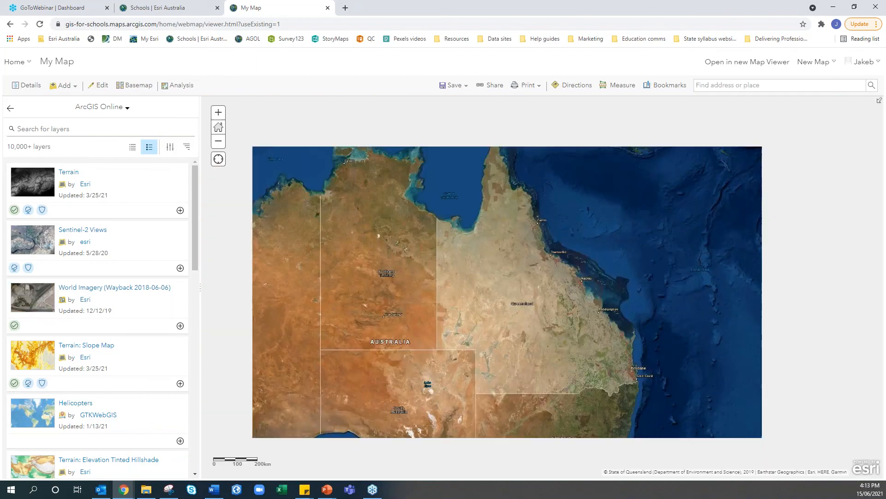
scroll(498, 347, down, 1)
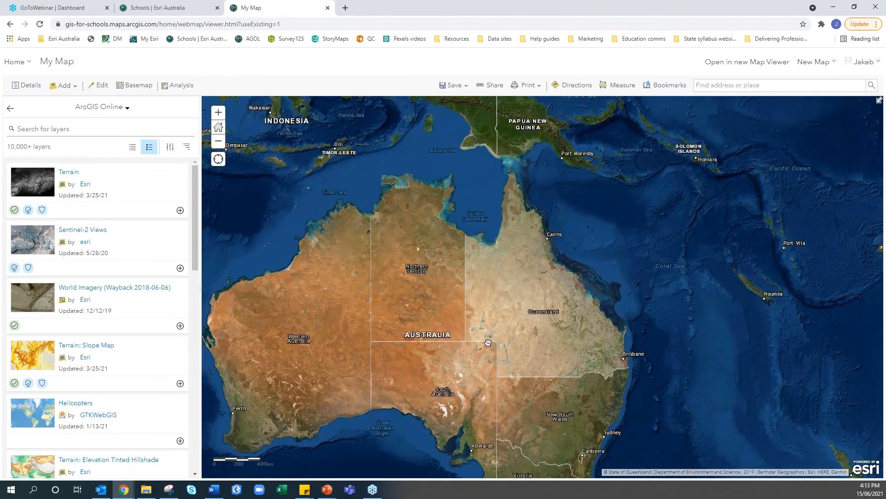
drag(488, 343, 491, 326)
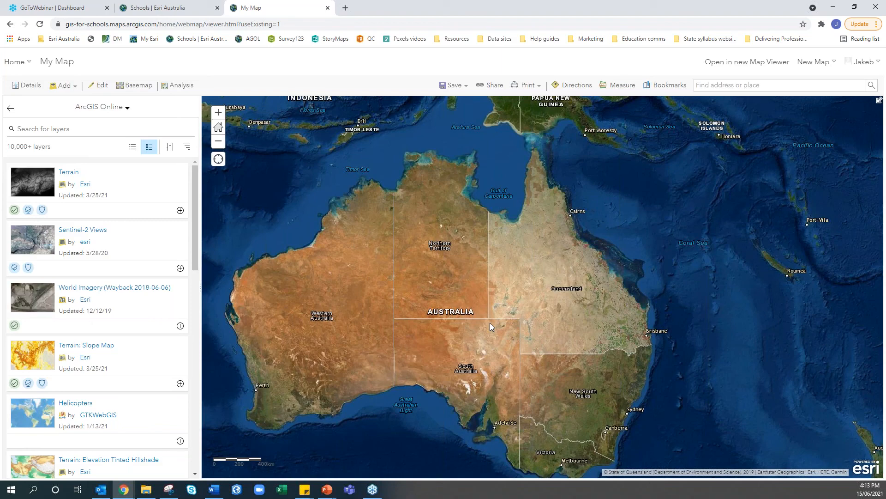
drag(492, 320, 571, 283)
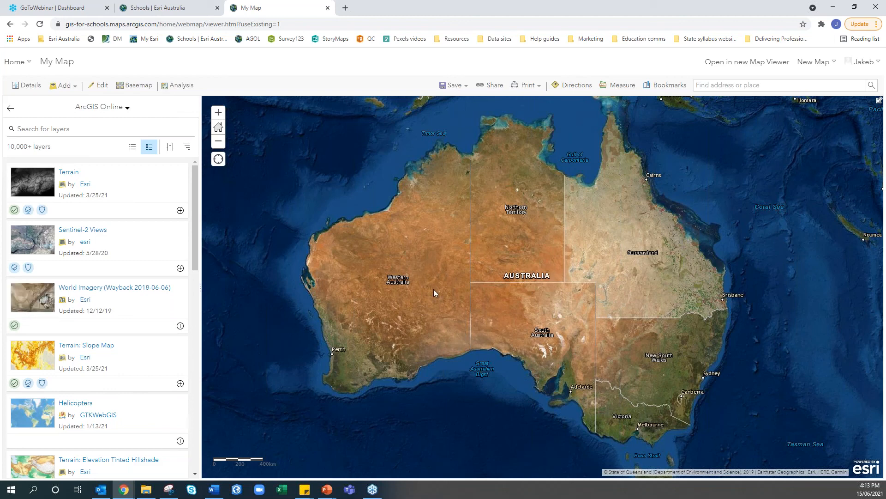
mouse_move(437, 294)
mouse_down()
mouse_move(425, 295)
mouse_move(435, 299)
mouse_up()
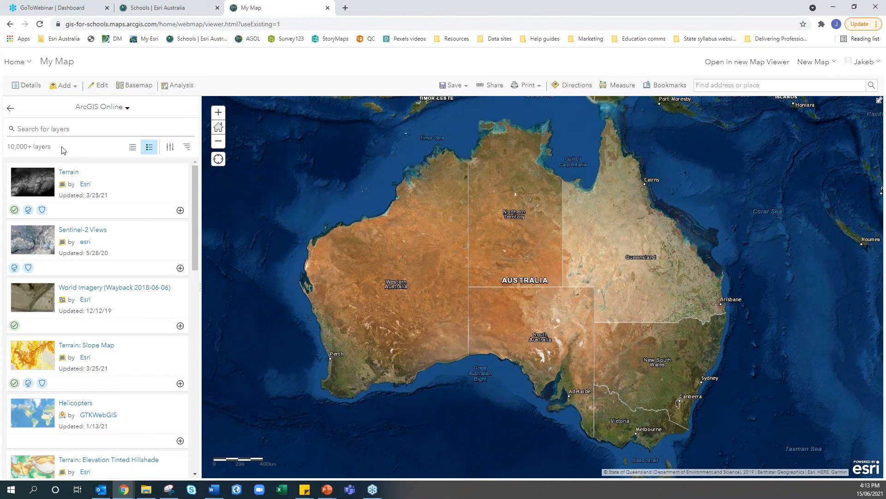
drag(51, 148, 7, 152)
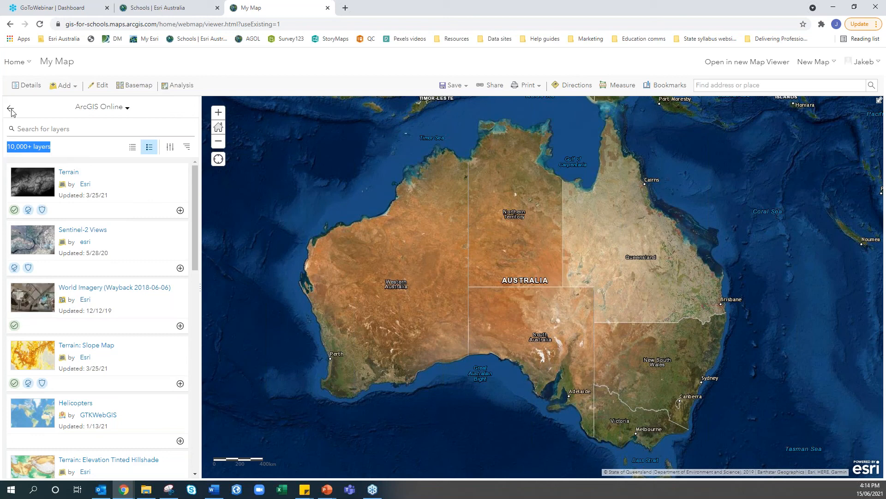
In the map's Content list, hide the QSpatial DNRME Land Use and Cooloola SA2 Outline layers
click(38, 88)
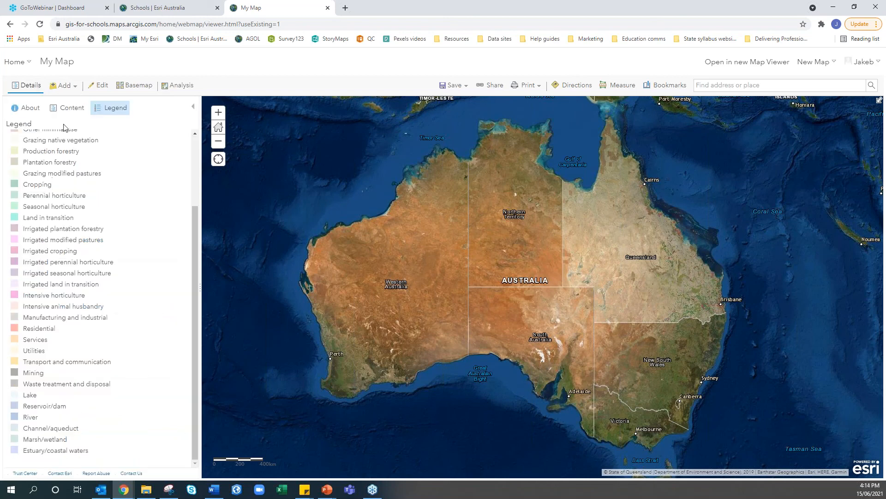
click(65, 111)
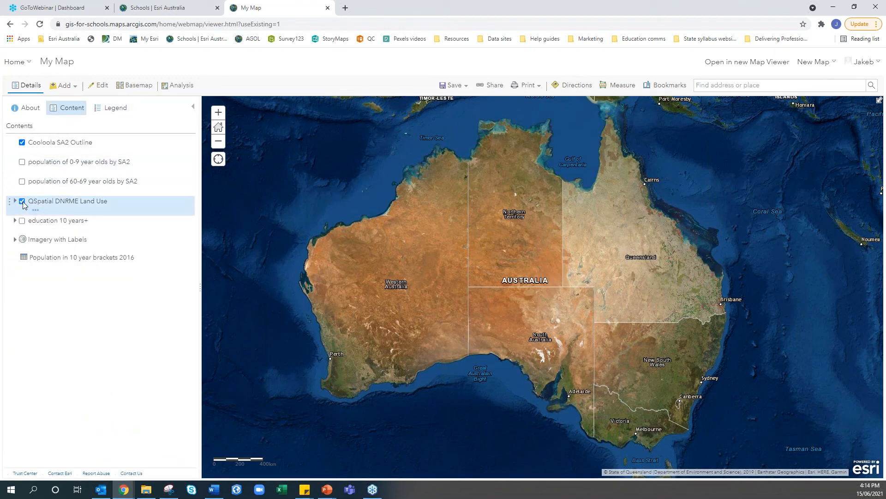
click(22, 201)
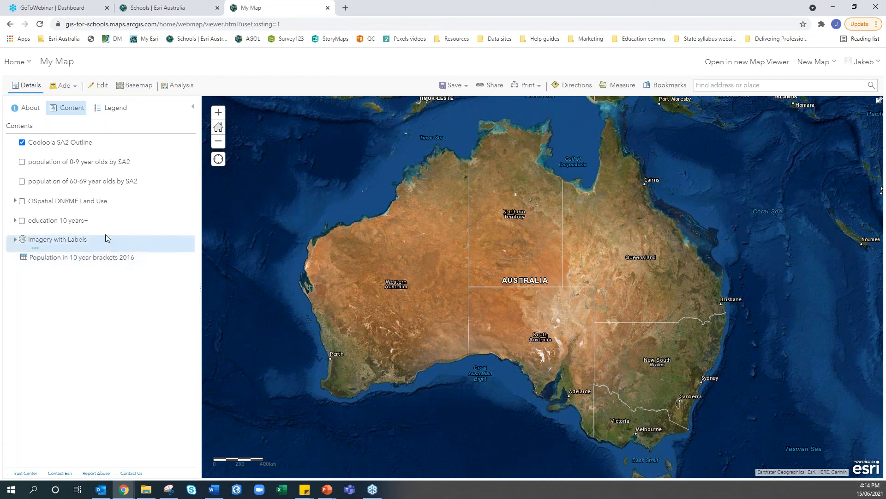
click(22, 142)
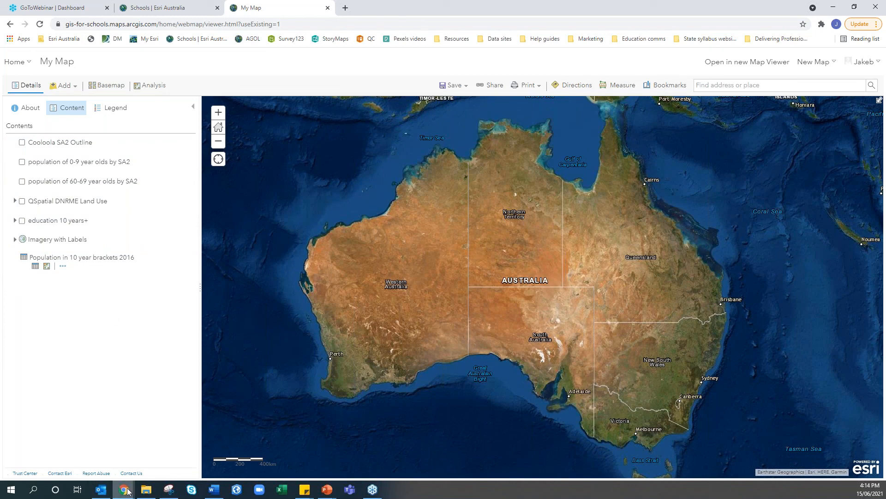
click(146, 495)
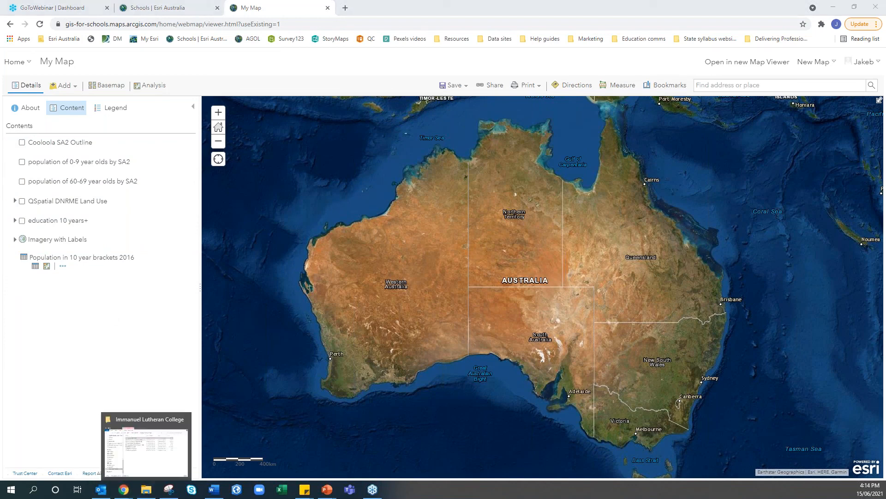
Glance at the PowerPoint slideshow, then bring up the Schools | Esri Australia browser tab
key(alt+Tab)
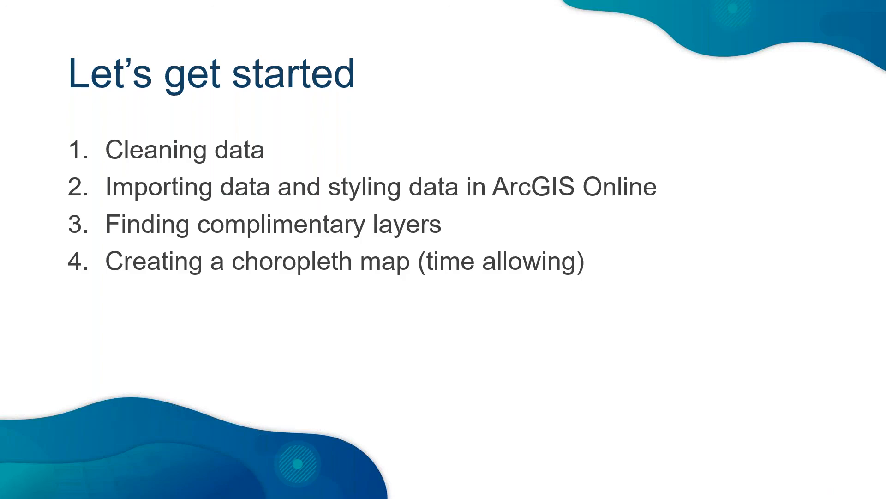
key(alt+Tab)
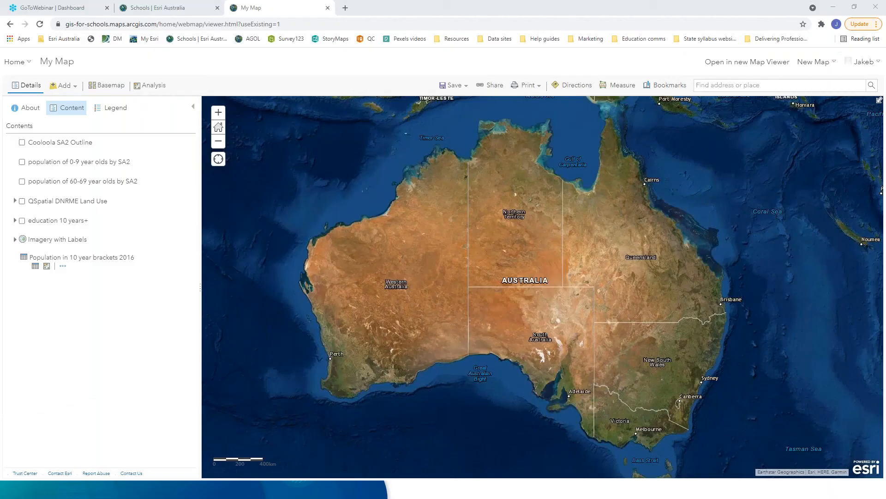
key(ctrl+shift+Tab)
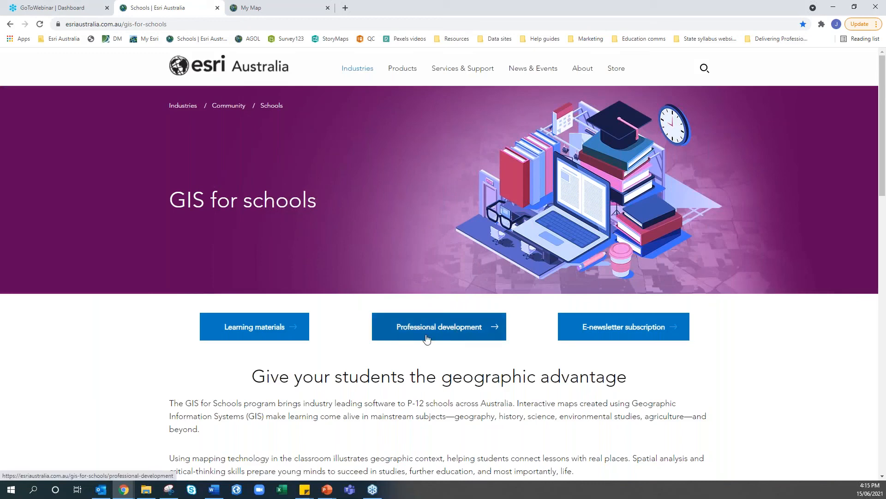
On the Professional development page, expand, review and collapse the 'Adding and styling layers' section
click(461, 339)
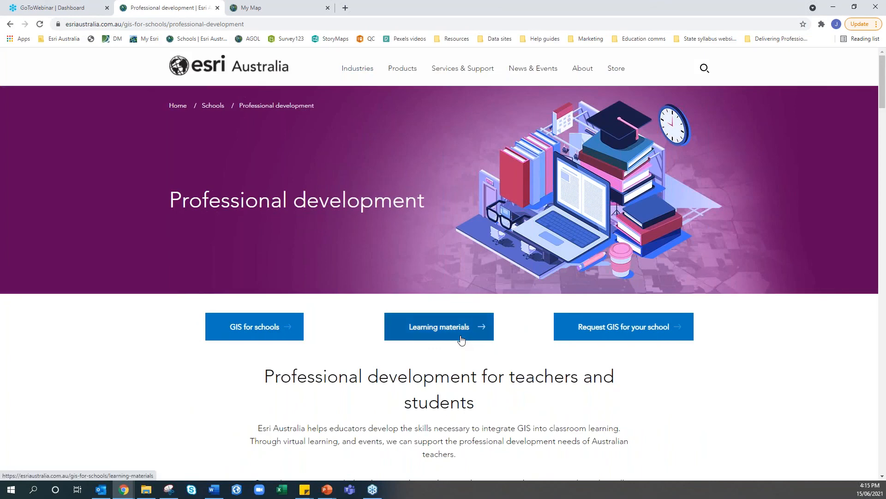
scroll(461, 340, down, 5)
scroll(348, 185, down, 4)
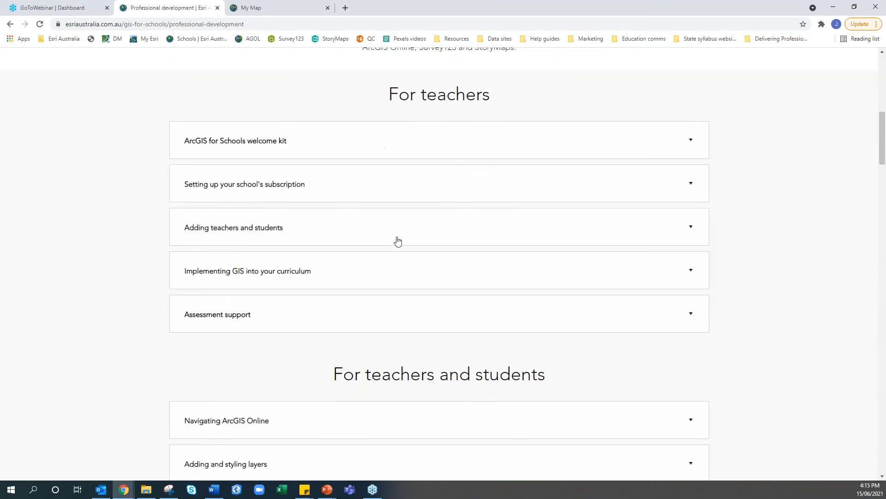
scroll(404, 326, down, 6)
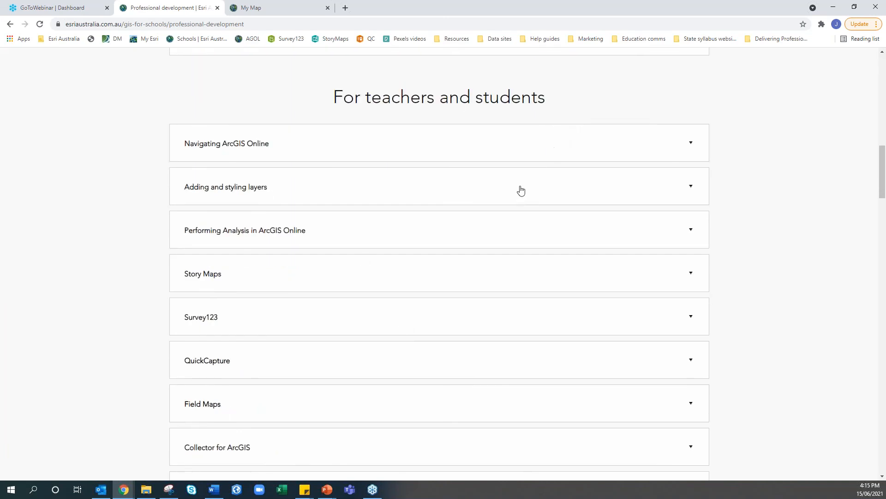
click(240, 187)
scroll(240, 193, down, 5)
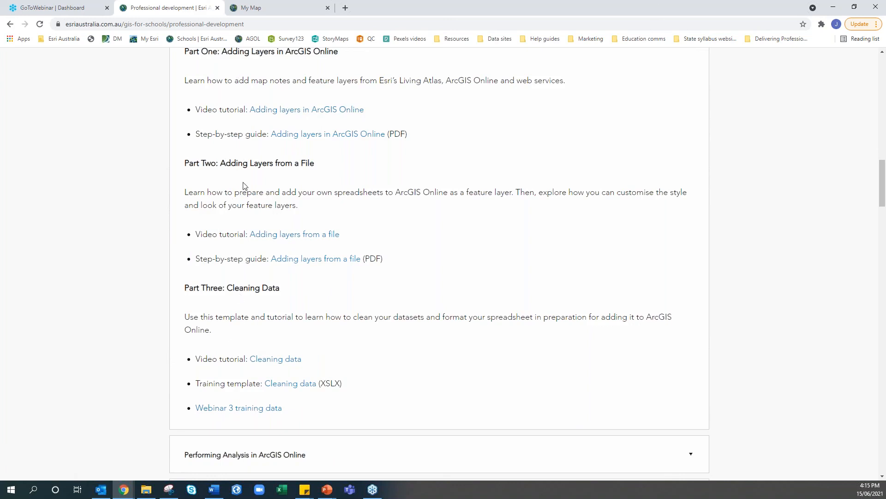
scroll(242, 187, up, 1)
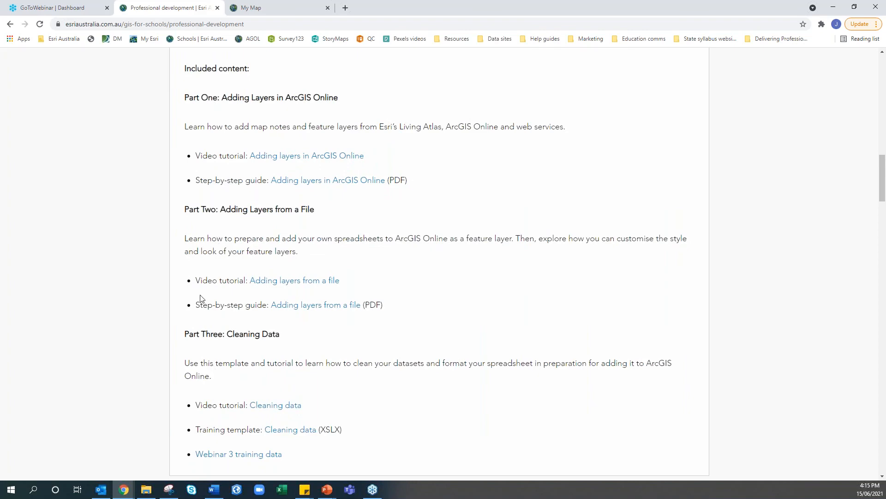
scroll(200, 298, up, 2)
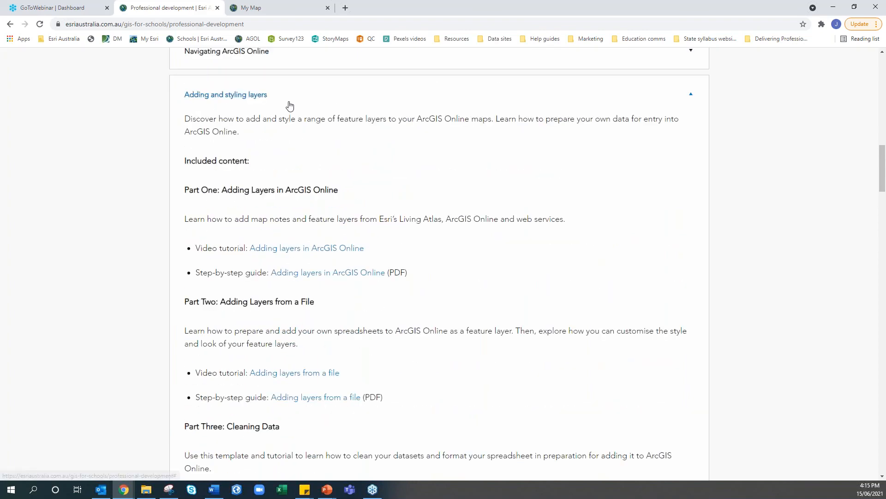
click(289, 106)
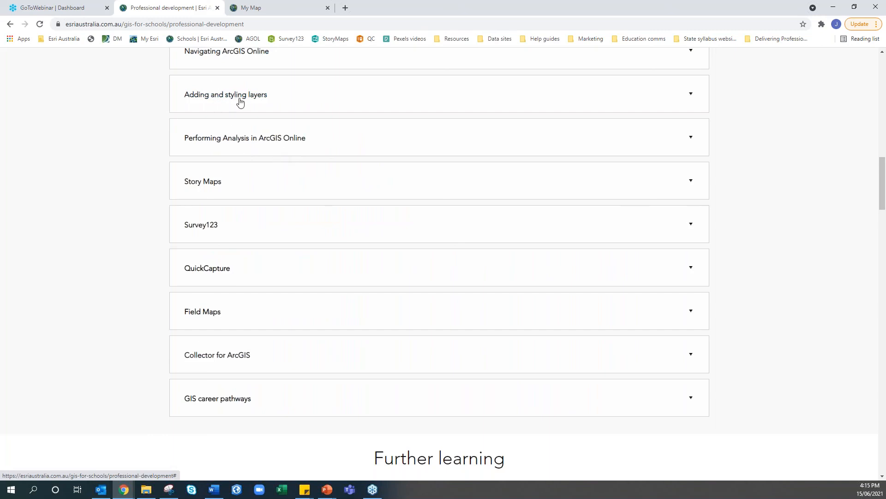
Expand, read through and collapse the 'Performing Analysis in ArcGIS Online' section
click(248, 146)
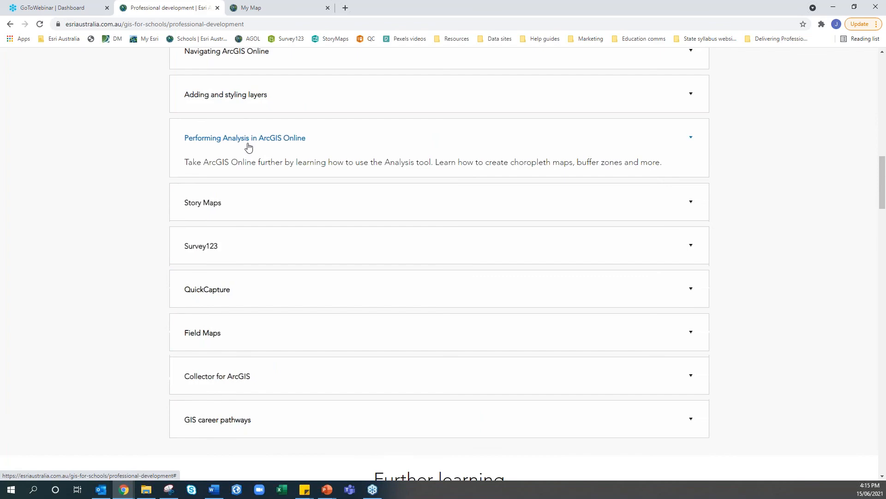
click(247, 6)
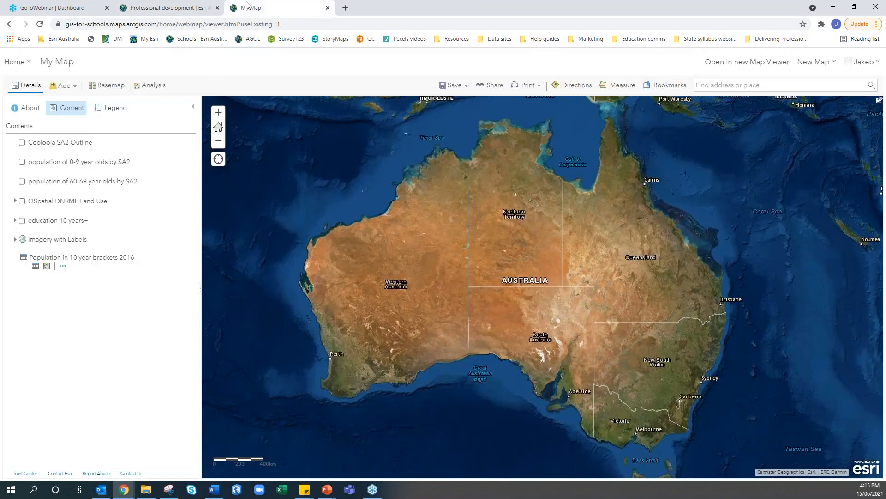
click(172, 9)
scroll(208, 187, down, 1)
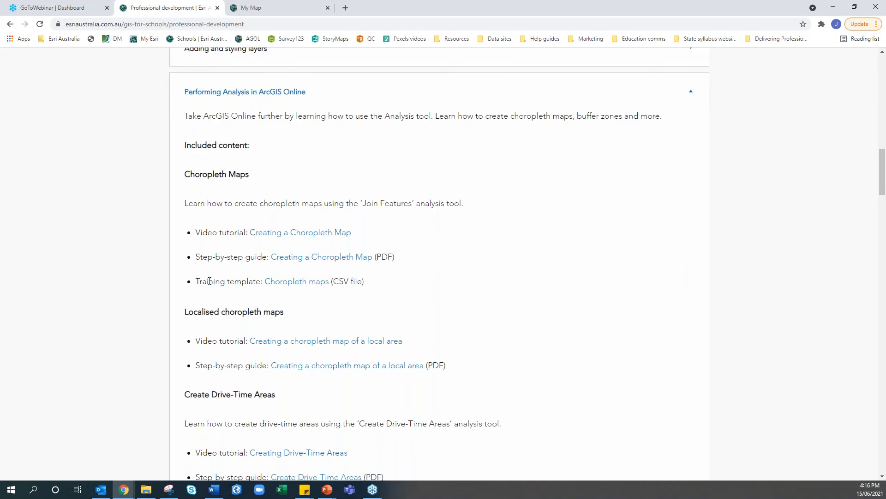
scroll(209, 281, down, 4)
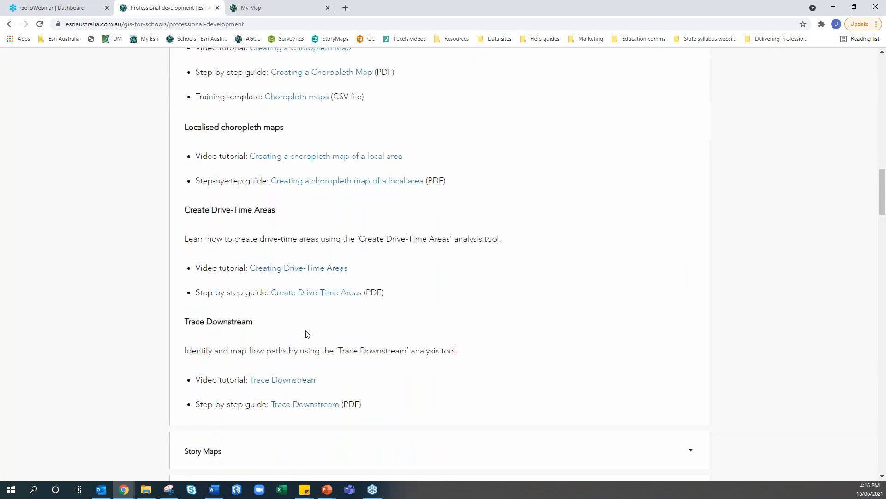
scroll(206, 256, up, 4)
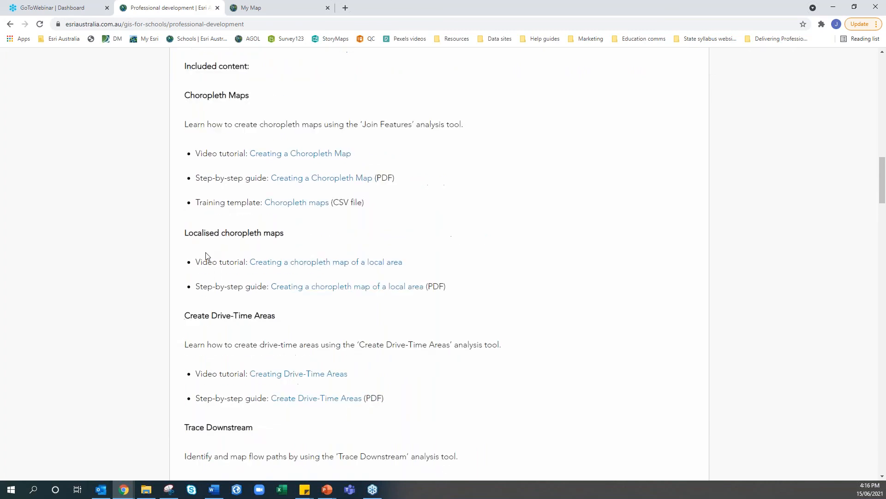
click(263, 94)
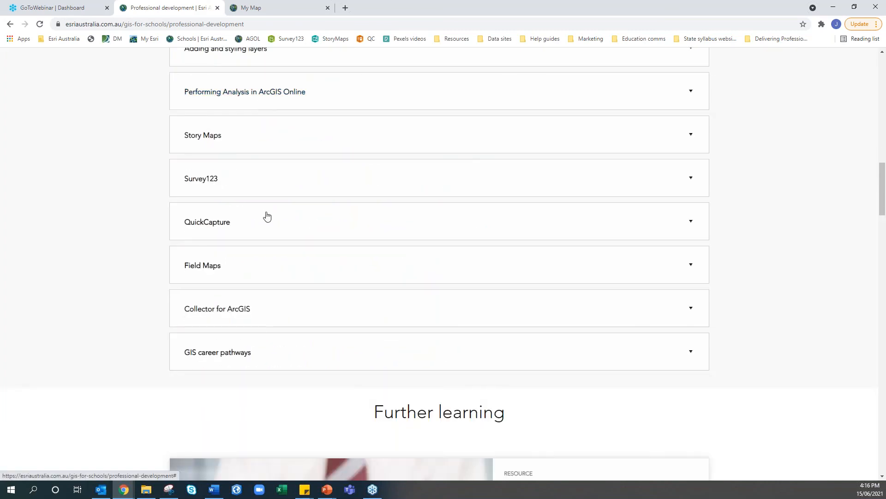
scroll(267, 215, up, 1)
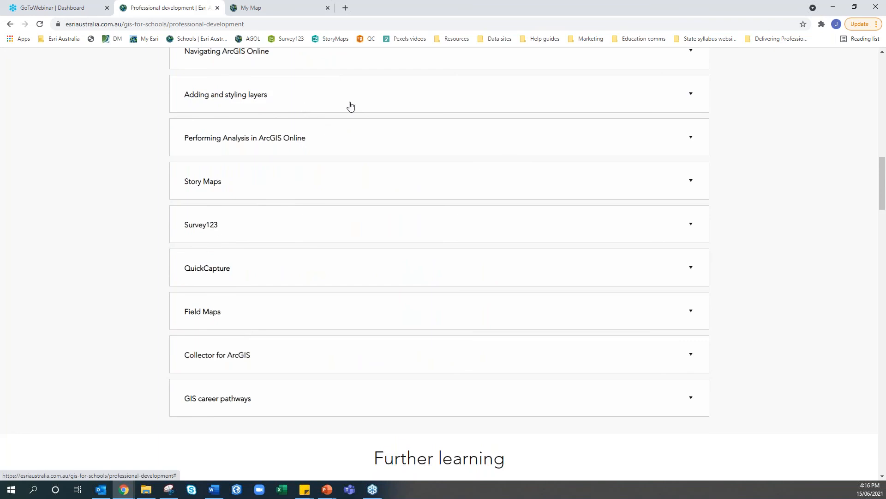